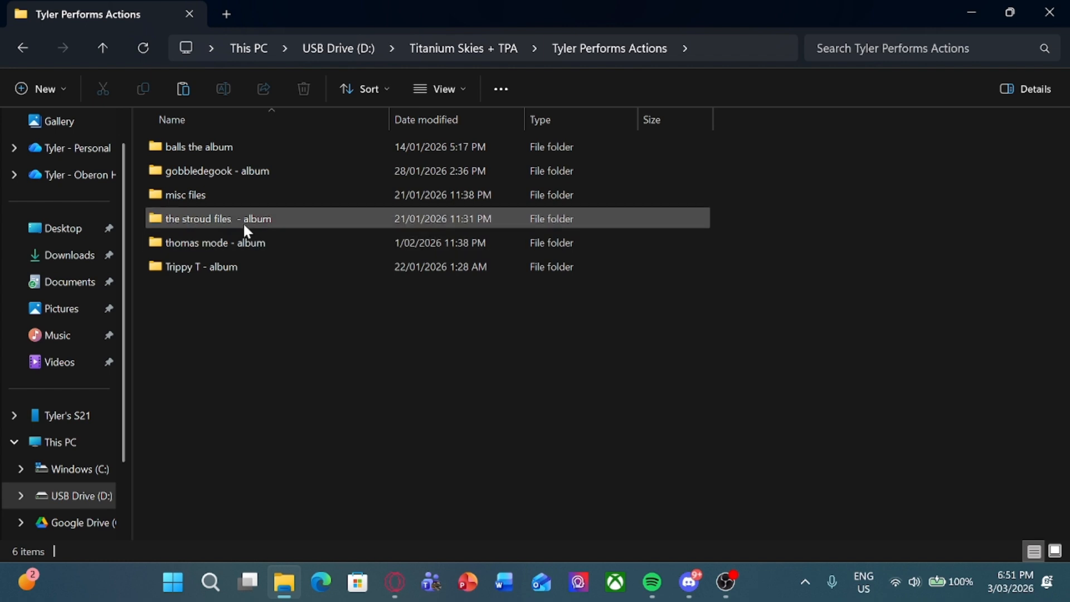
Step: Rename the "gobbledegook - album" folder as "my microwave egg fucking exploded - album"
{"action": "left_click", "coordinate": [228, 177]}
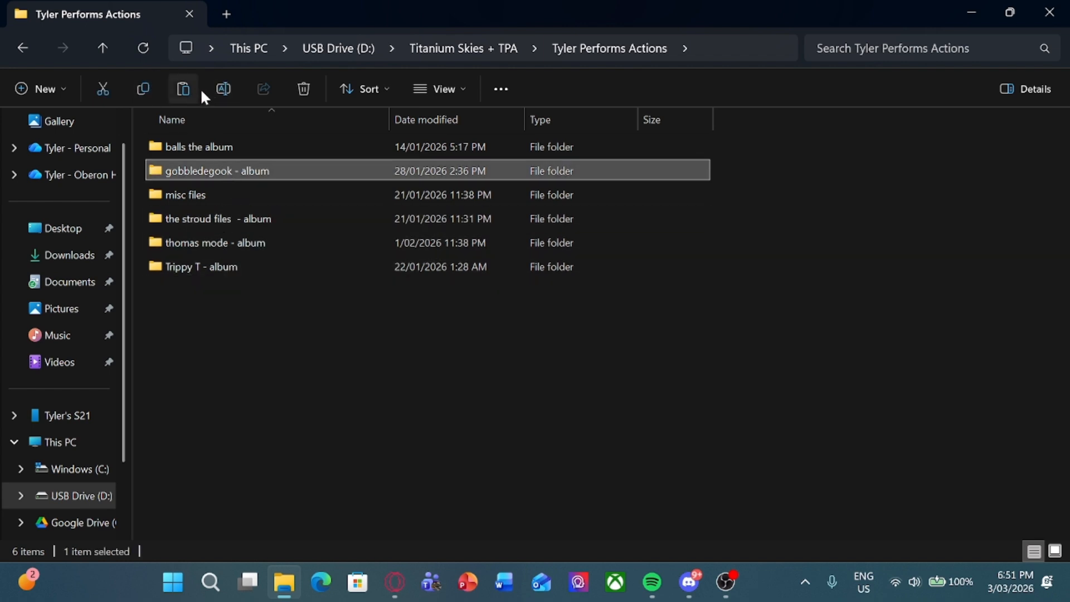
{"action": "left_click", "coordinate": [223, 89]}
{"action": "key", "text": "BackSpace"}
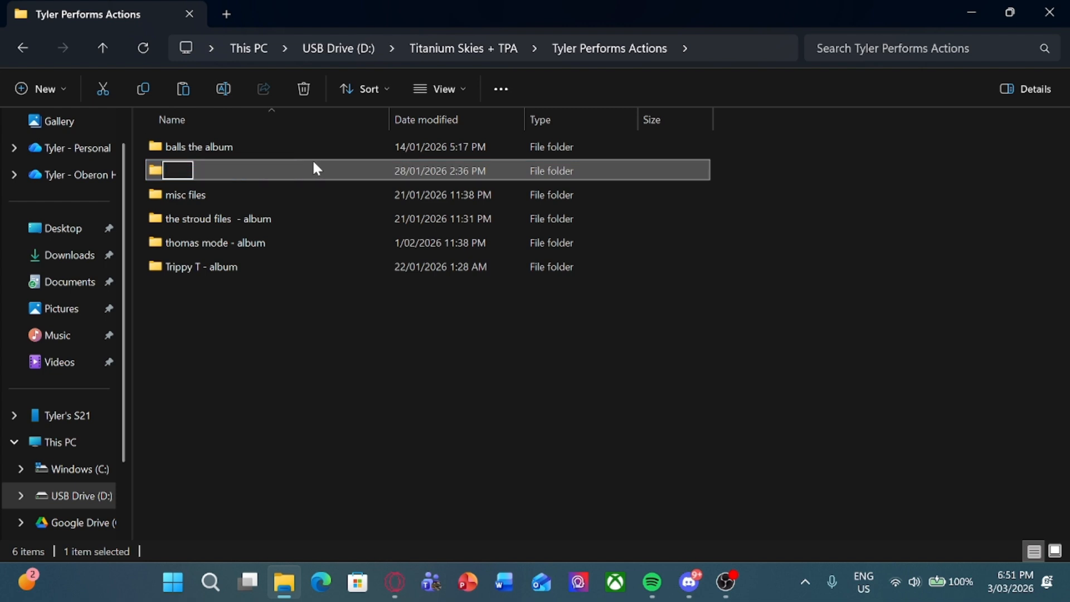
{"action": "type", "text": "my"}
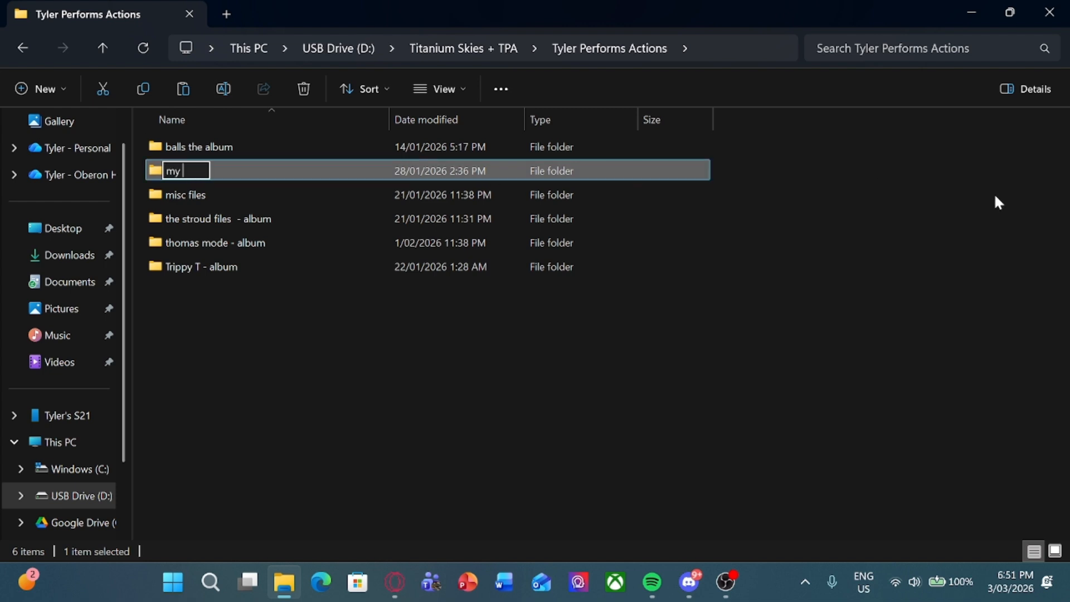
{"action": "type", "text": " microwave egg fucki"}
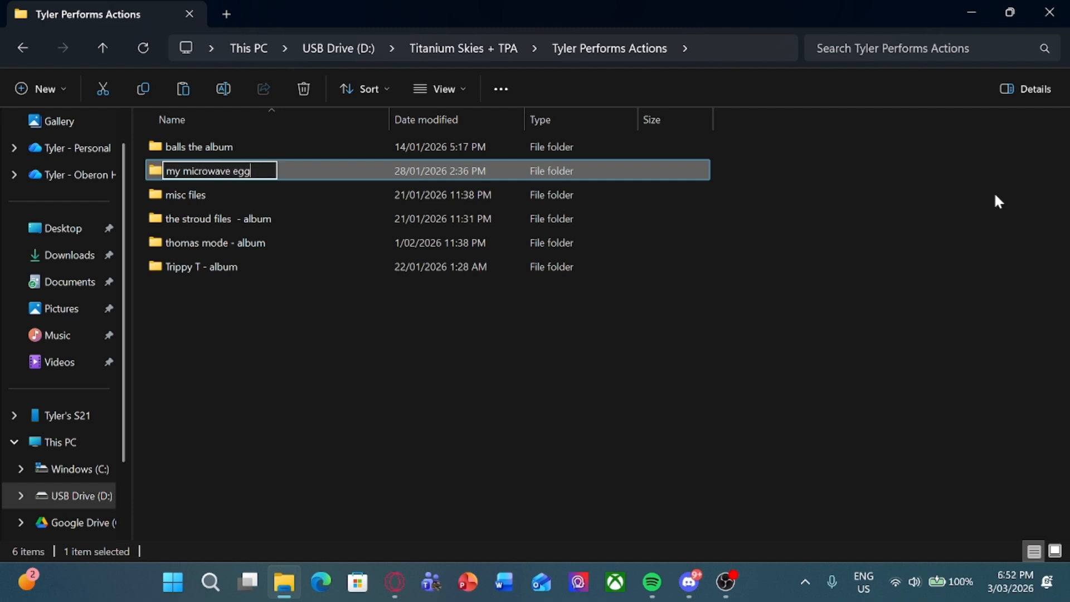
{"action": "key", "text": "BackSpace"}
{"action": "type", "text": "king "}
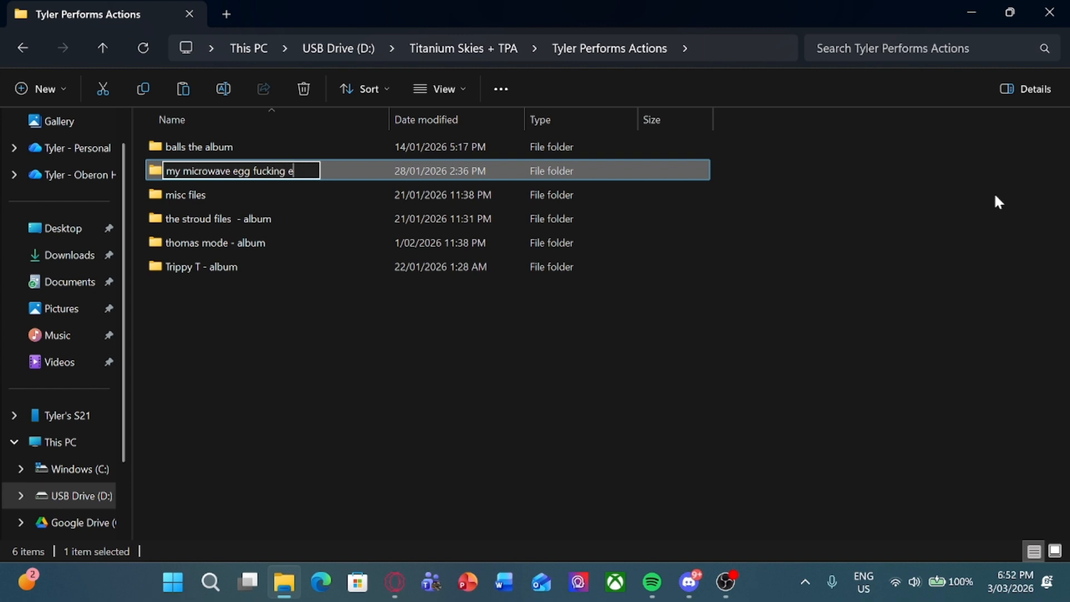
{"action": "type", "text": "exploded"}
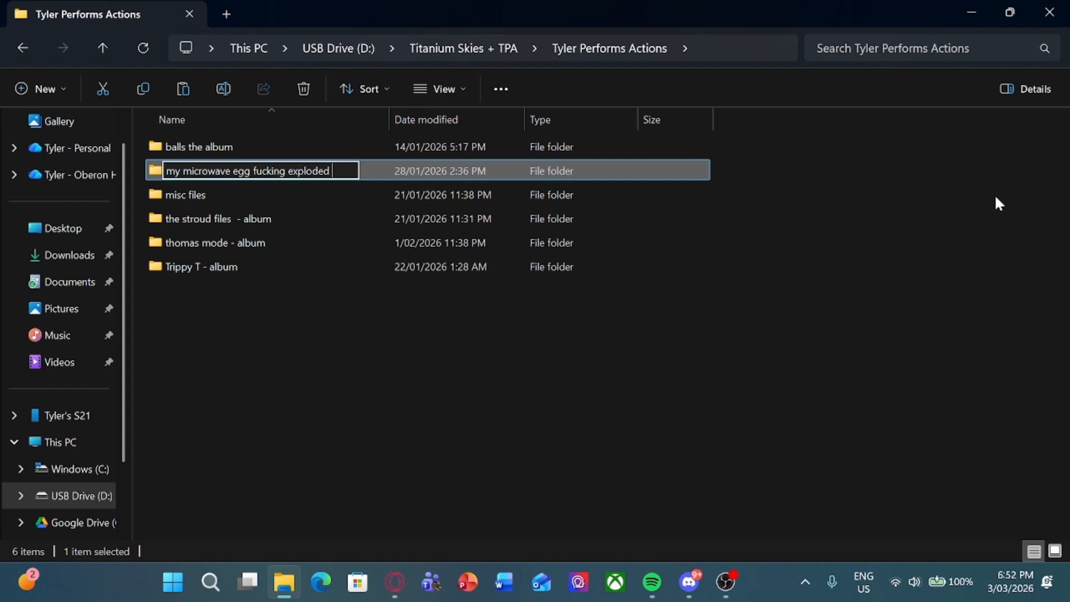
{"action": "type", "text": " - album"}
{"action": "left_click", "coordinate": [817, 391]}
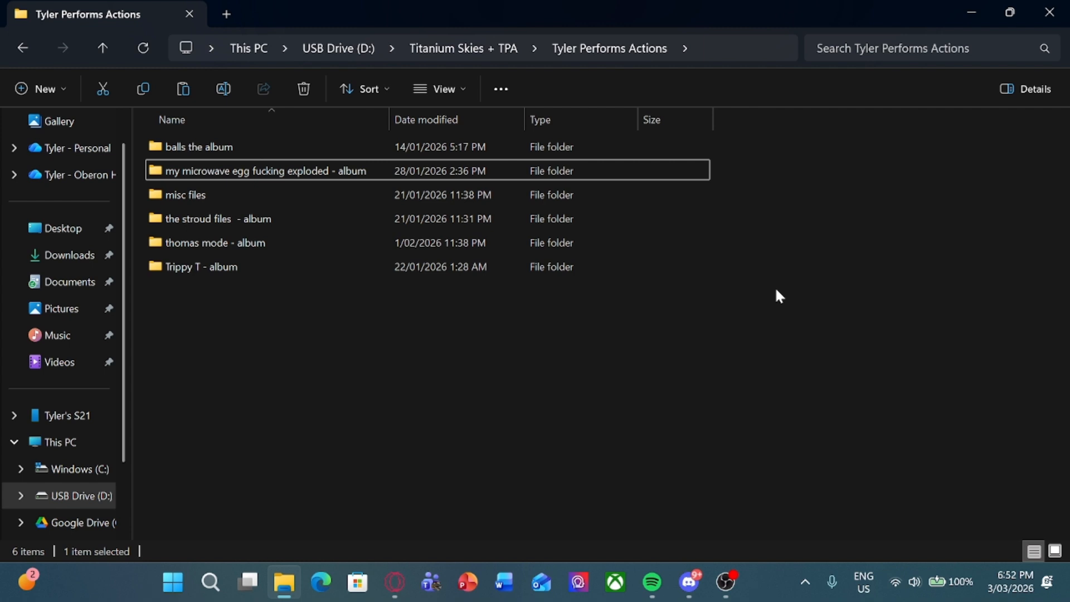
Step: In the renamed album's cover art folder, rename the CapCut screenshot as "my microwave eggs fucking exploded album cover"
{"action": "double_click", "coordinate": [323, 172]}
{"action": "double_click", "coordinate": [275, 147]}
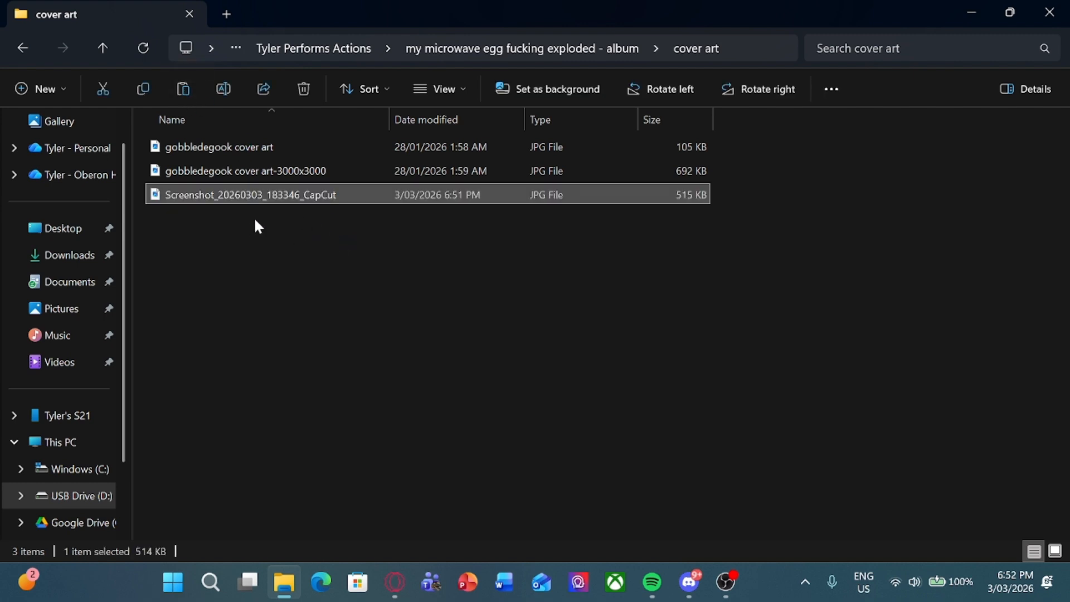
{"action": "key", "text": "F2"}
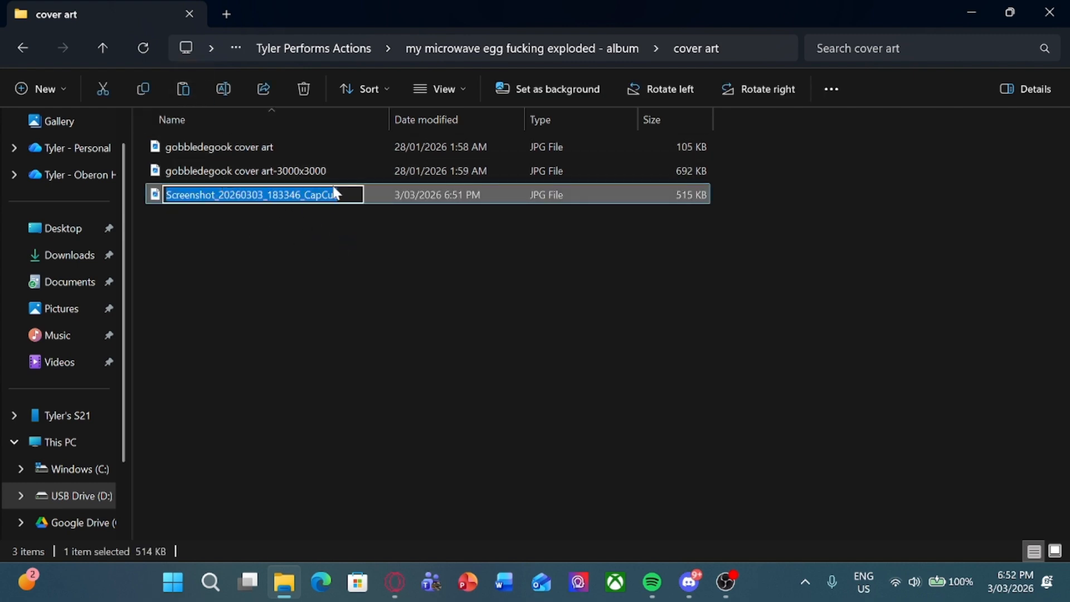
{"action": "key", "text": "BackSpace"}
{"action": "type", "text": "m"}
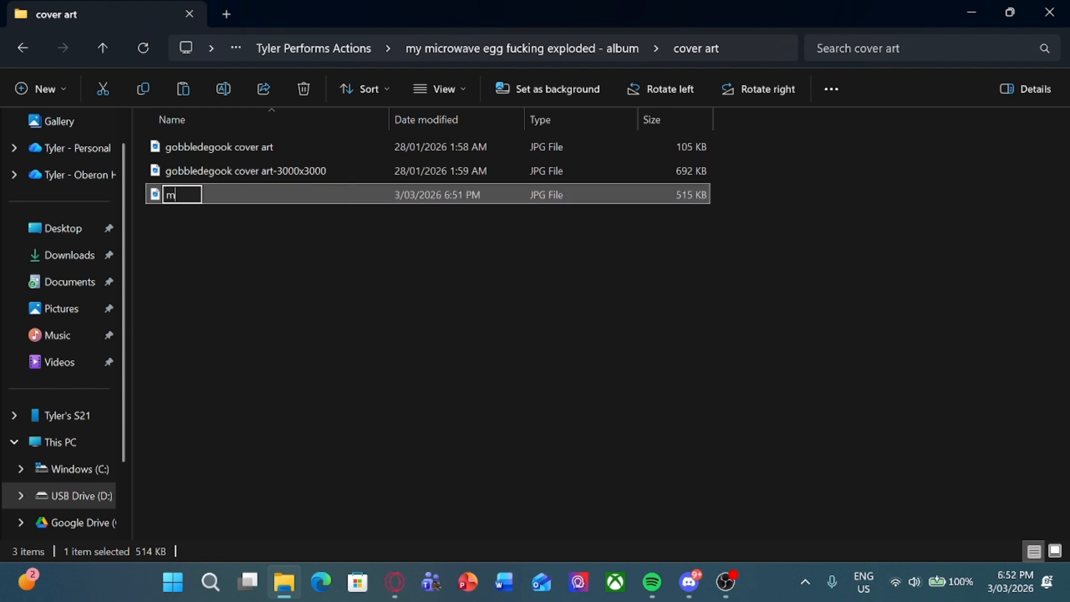
{"action": "type", "text": "y microwave "}
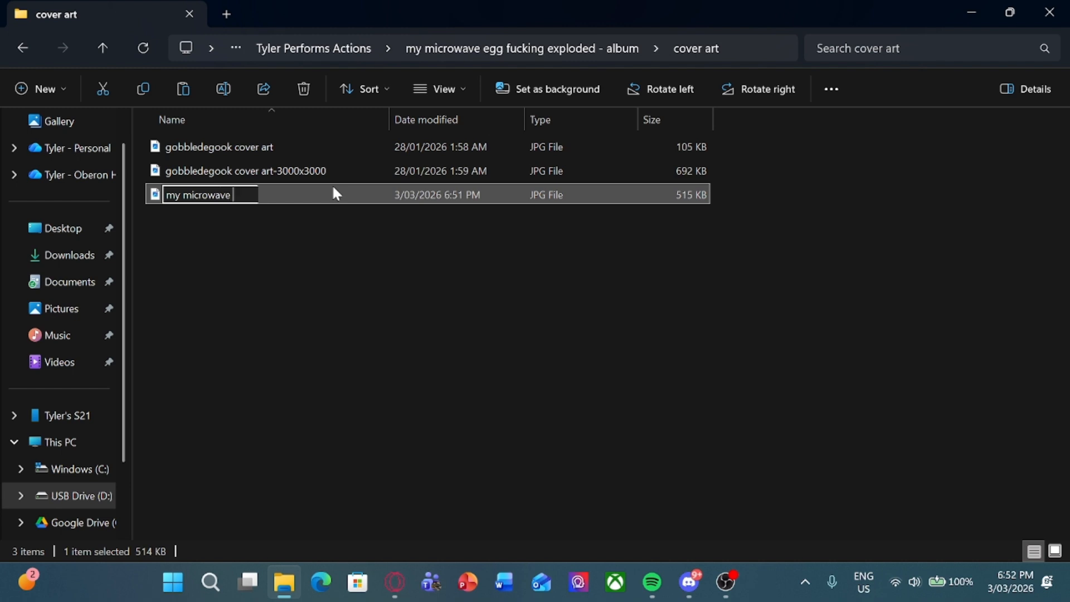
{"action": "type", "text": "eggs fucki"}
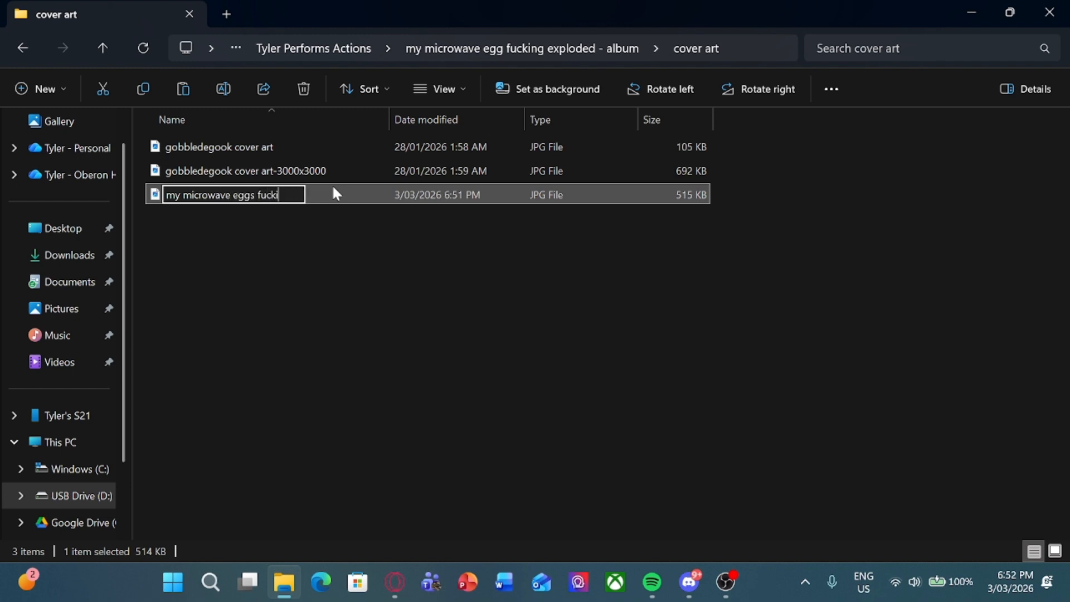
{"action": "type", "text": "ng explod"}
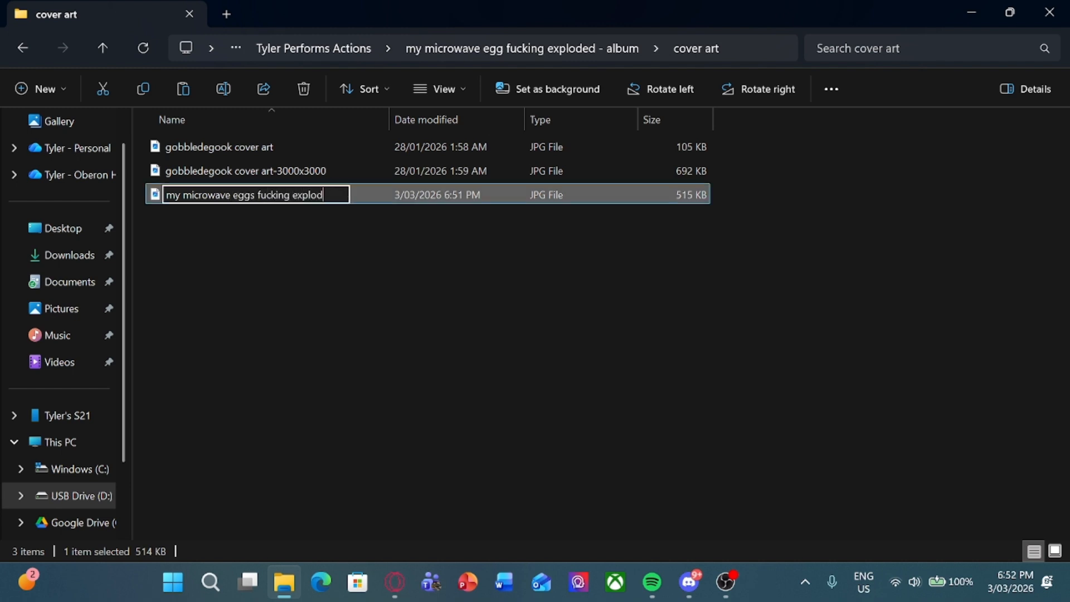
{"action": "type", "text": "ed album"}
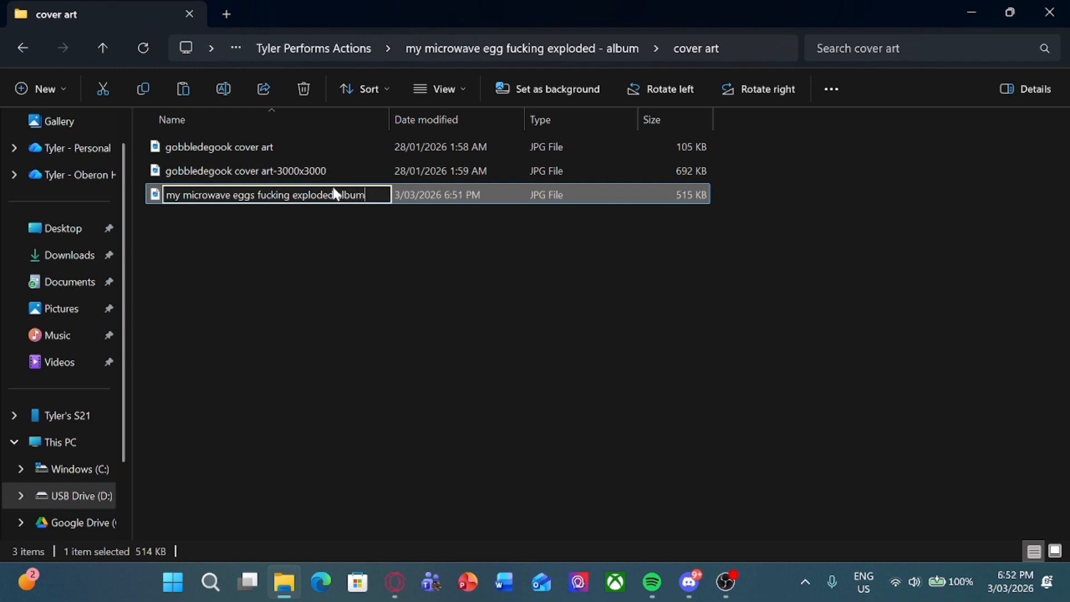
{"action": "type", "text": " cover"}
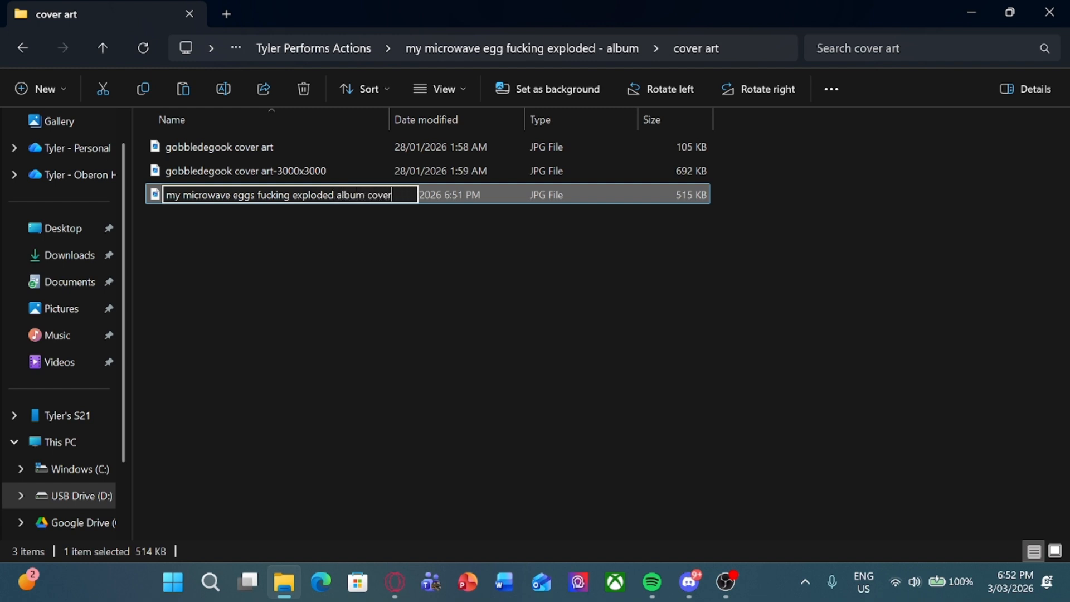
{"action": "left_click", "coordinate": [352, 304]}
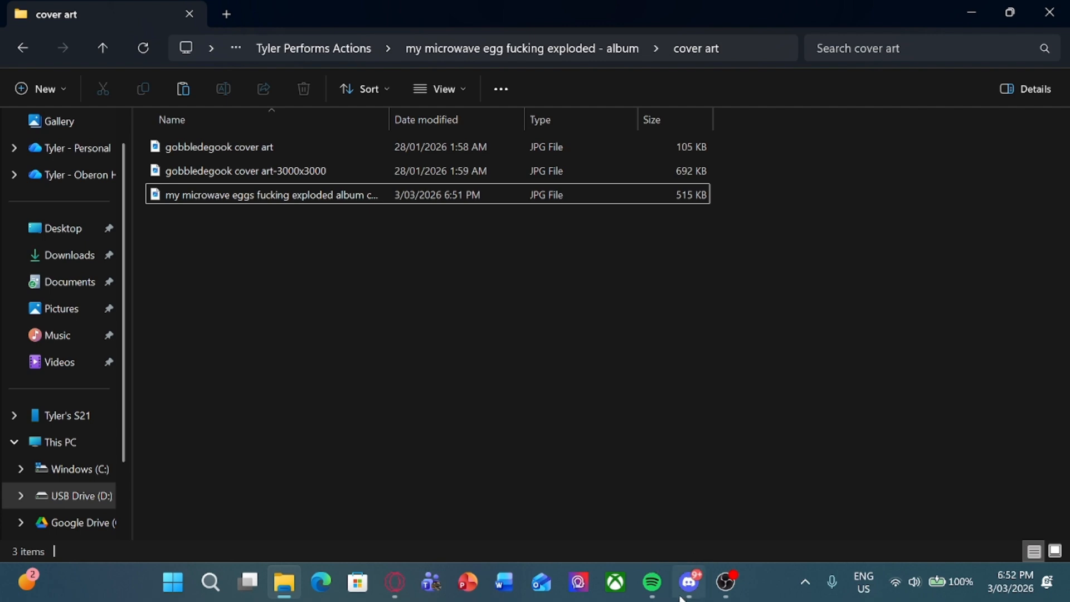
{"action": "left_click", "coordinate": [397, 582]}
{"action": "left_click", "coordinate": [238, 19]}
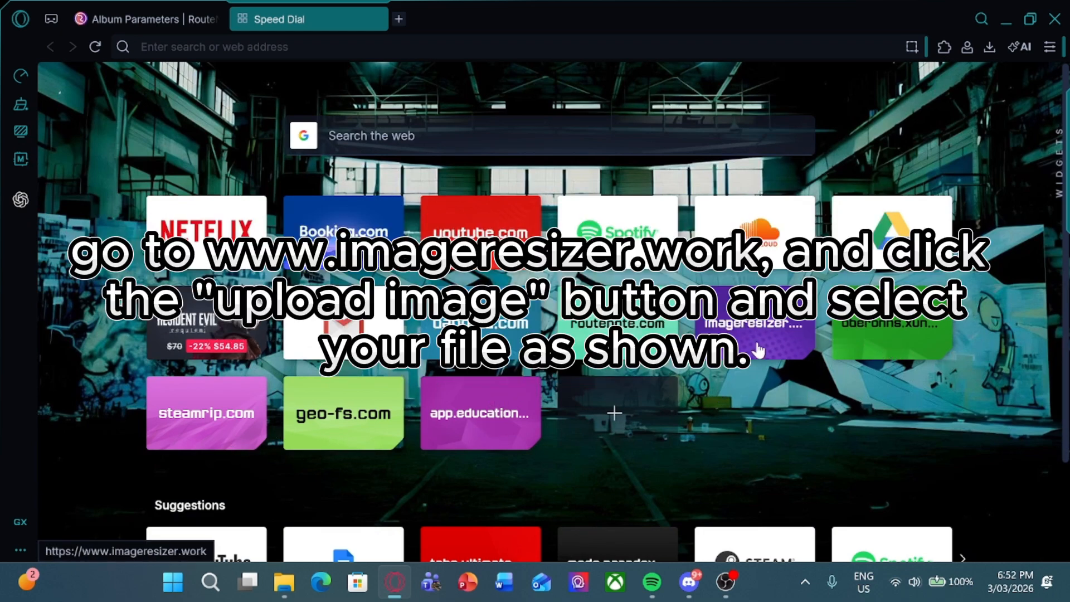
{"action": "left_click", "coordinate": [756, 337]}
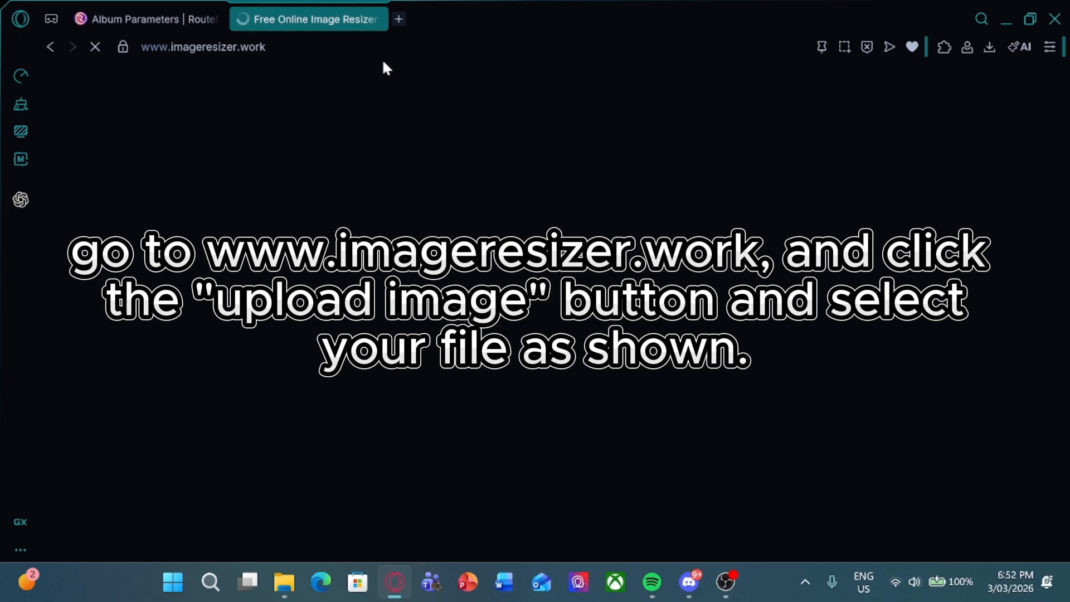
{"action": "scroll", "coordinate": [490, 306], "scroll_direction": "down", "scroll_amount": 3}
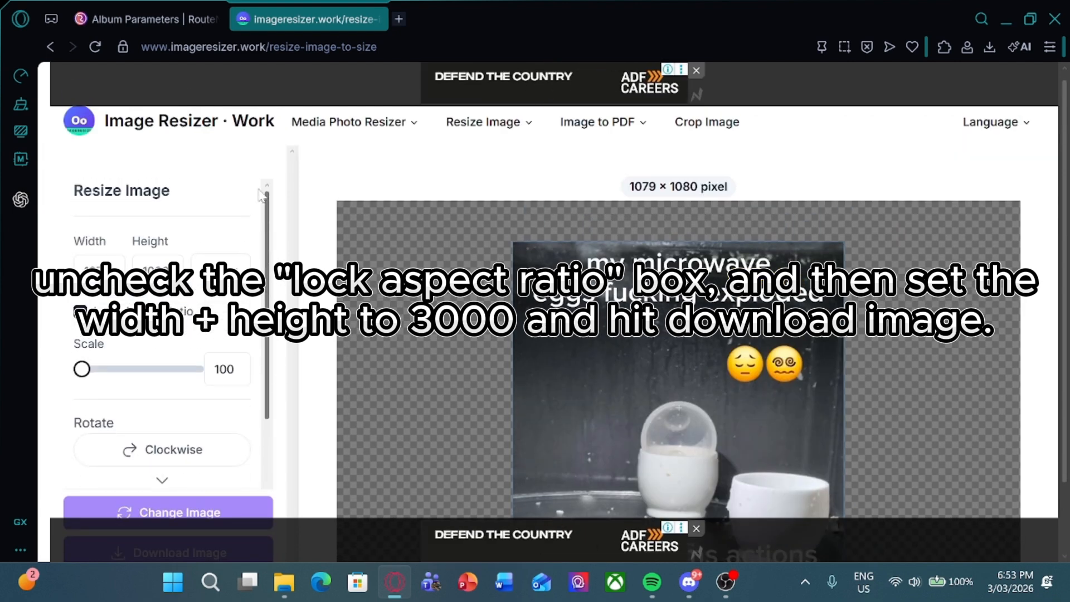
Step: Enter 3000 pixels for both the width and the height of the cover image
{"action": "left_click", "coordinate": [109, 271]}
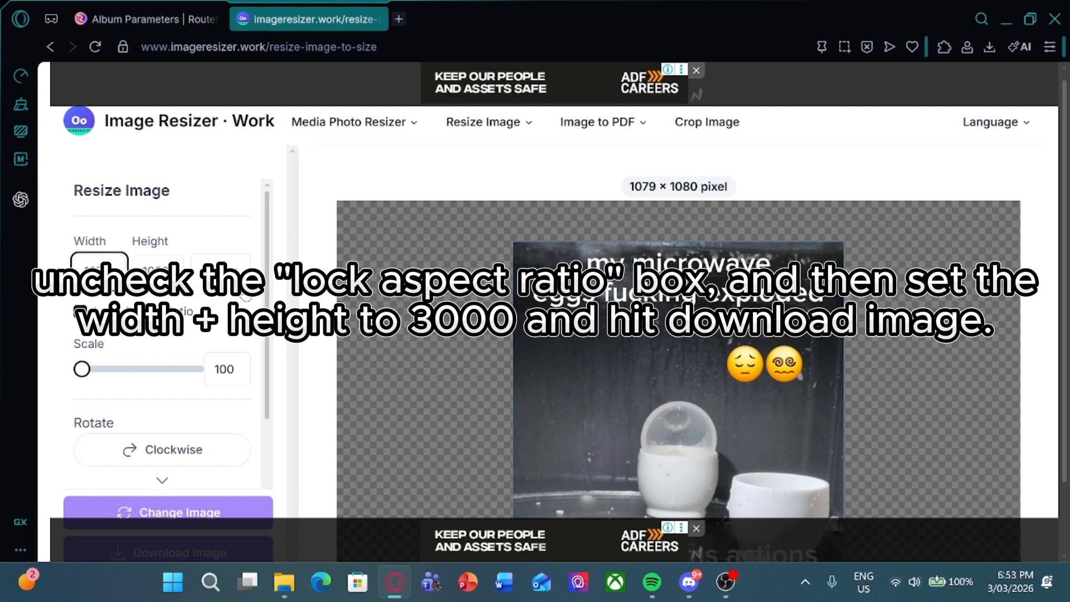
{"action": "key", "text": "BackSpace"}
{"action": "key", "text": "BackSpace"}
{"action": "key", "text": "BackSpace"}
{"action": "key", "text": "BackSpace"}
{"action": "type", "text": "3000"}
{"action": "key", "text": "Tab"}
{"action": "type", "text": "3000"}
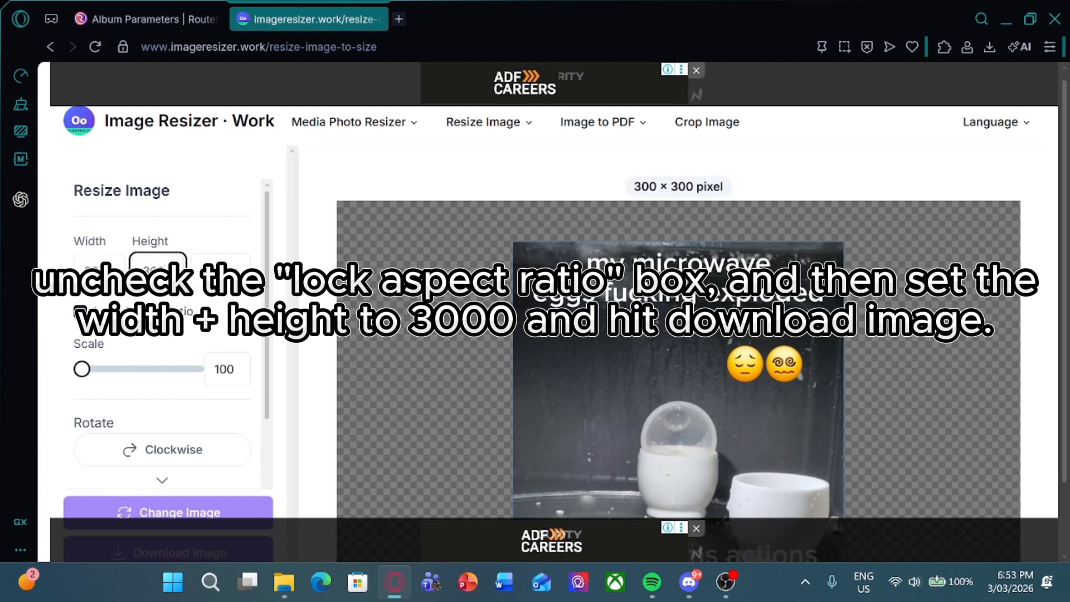
Step: Turn off Lock Aspect Ratio and set the image width to 3000 pixels
{"action": "scroll", "coordinate": [231, 291], "scroll_direction": "down", "scroll_amount": 1}
{"action": "left_click", "coordinate": [81, 234]}
{"action": "scroll", "coordinate": [134, 249], "scroll_direction": "up", "scroll_amount": 2}
{"action": "left_click", "coordinate": [114, 270]}
{"action": "key", "text": "BackSpace"}
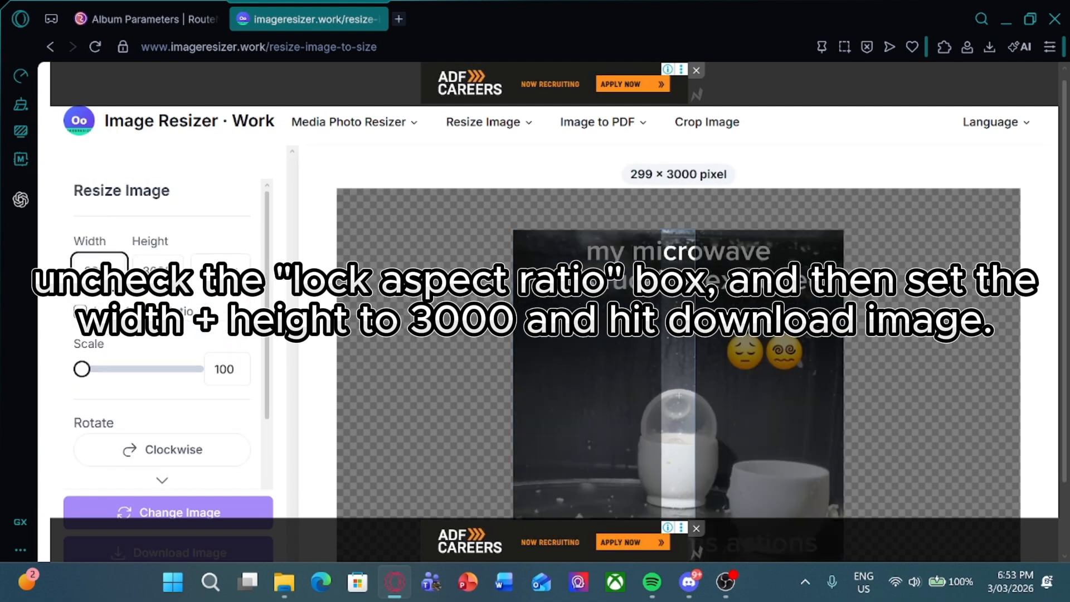
{"action": "type", "text": "0"}
{"action": "key", "text": "BackSpace"}
{"action": "key", "text": "BackSpace"}
{"action": "key", "text": "BackSpace"}
{"action": "key", "text": "BackSpace"}
{"action": "type", "text": "3000"}
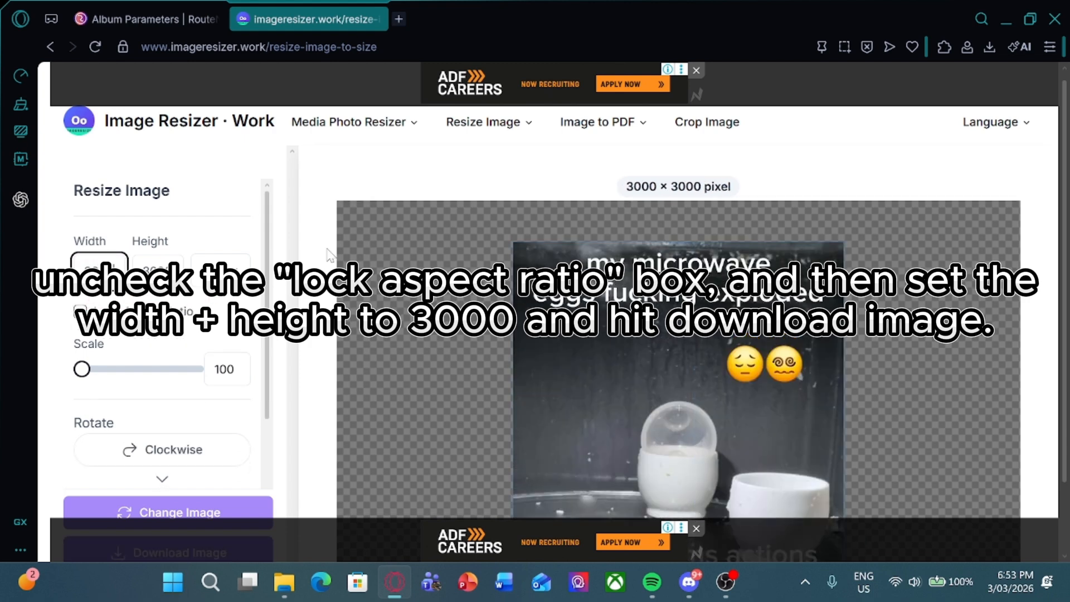
Step: Download the resized 3000 × 3000 cover image
{"action": "scroll", "coordinate": [558, 335], "scroll_direction": "down", "scroll_amount": 2}
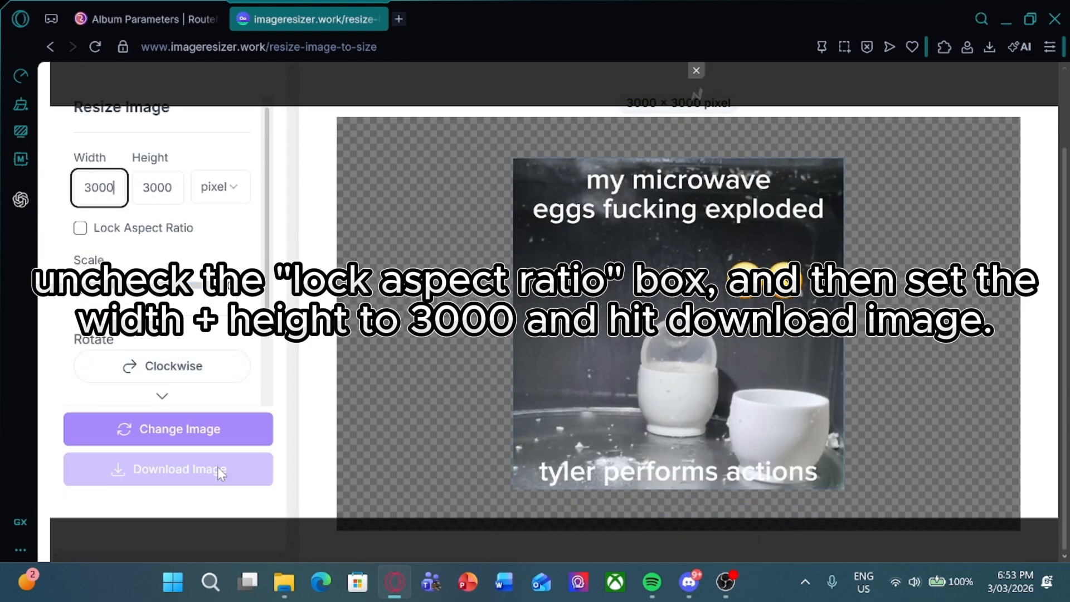
{"action": "left_click", "coordinate": [243, 450]}
{"action": "left_click", "coordinate": [246, 456]}
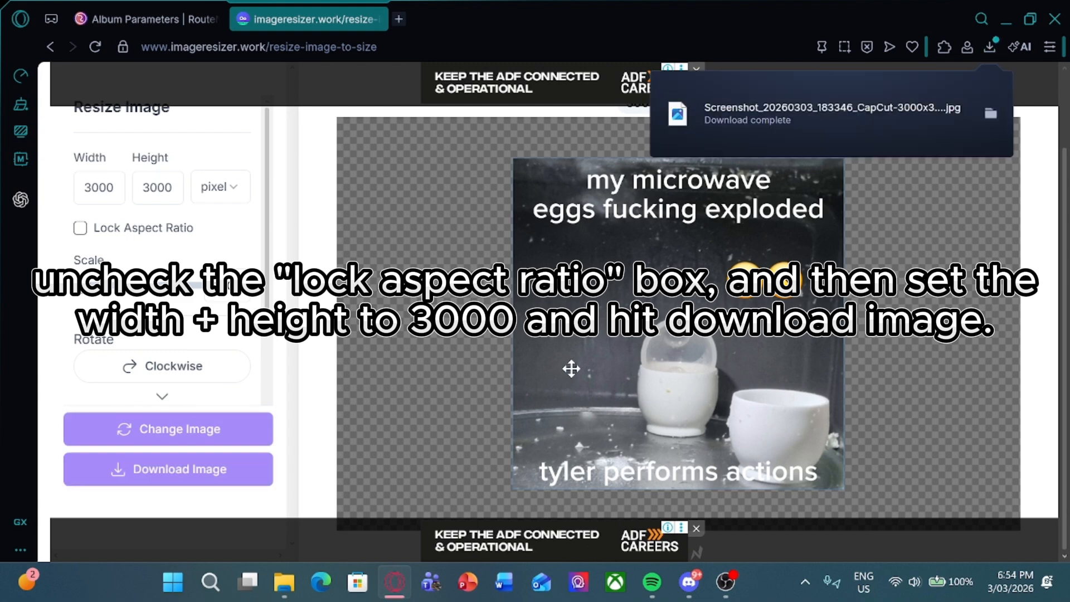
Step: Switch to File Explorer and copy the resized CapCut-3000x3000 screenshot from the Downloads folder
{"action": "mouse_move", "coordinate": [702, 594]}
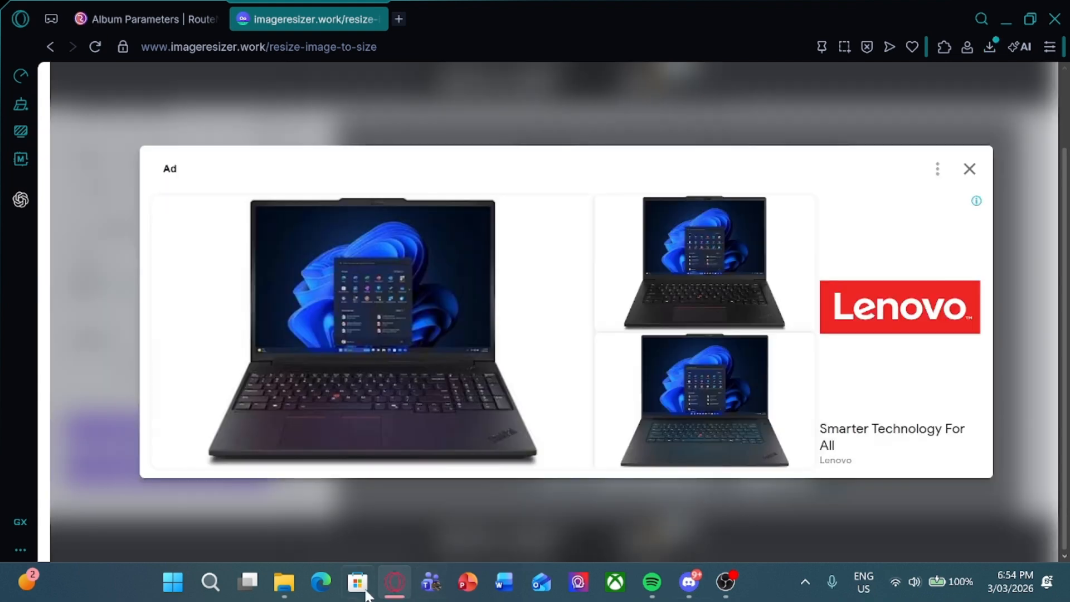
{"action": "left_click", "coordinate": [285, 583]}
{"action": "left_click", "coordinate": [209, 196]}
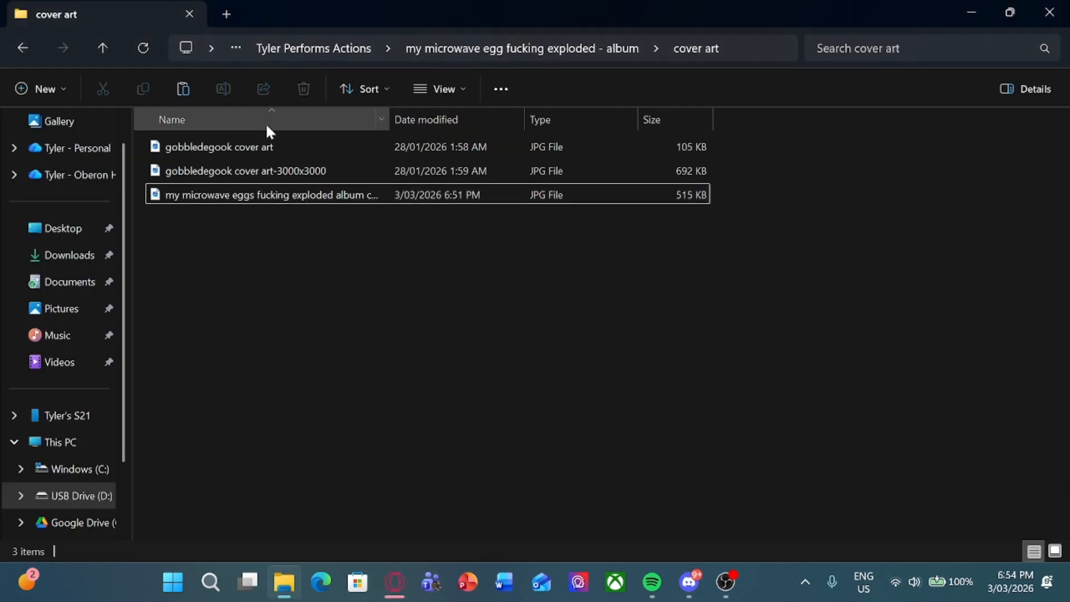
{"action": "left_click", "coordinate": [56, 253]}
{"action": "left_click", "coordinate": [264, 167]}
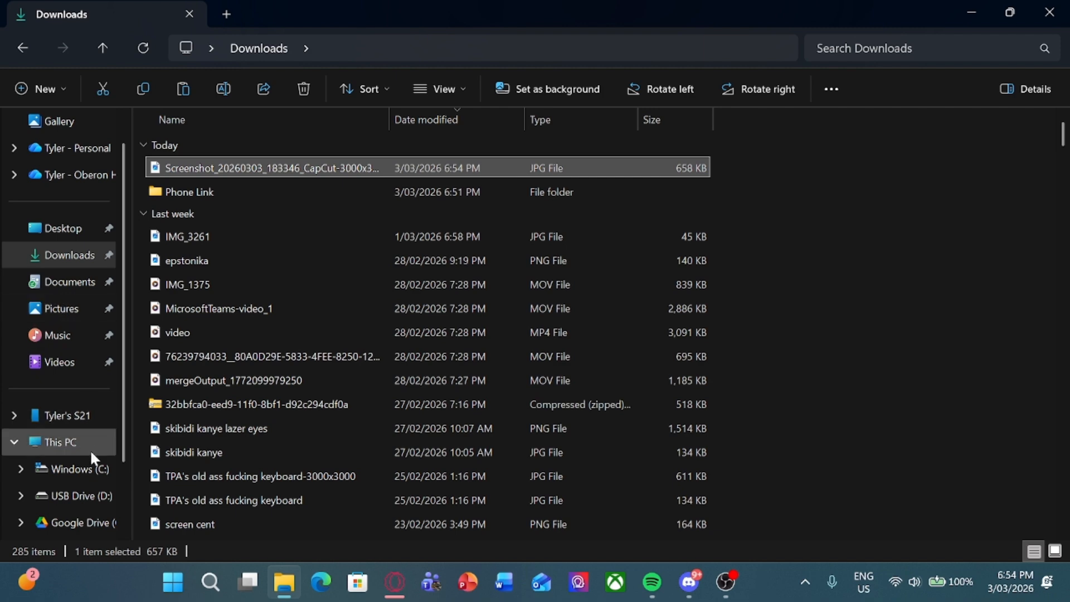
Step: Paste the resized screenshot into the cover art folder of "my microwave egg fucking exploded - album" on USB Drive (D:)
{"action": "left_click", "coordinate": [67, 496]}
{"action": "double_click", "coordinate": [222, 171]}
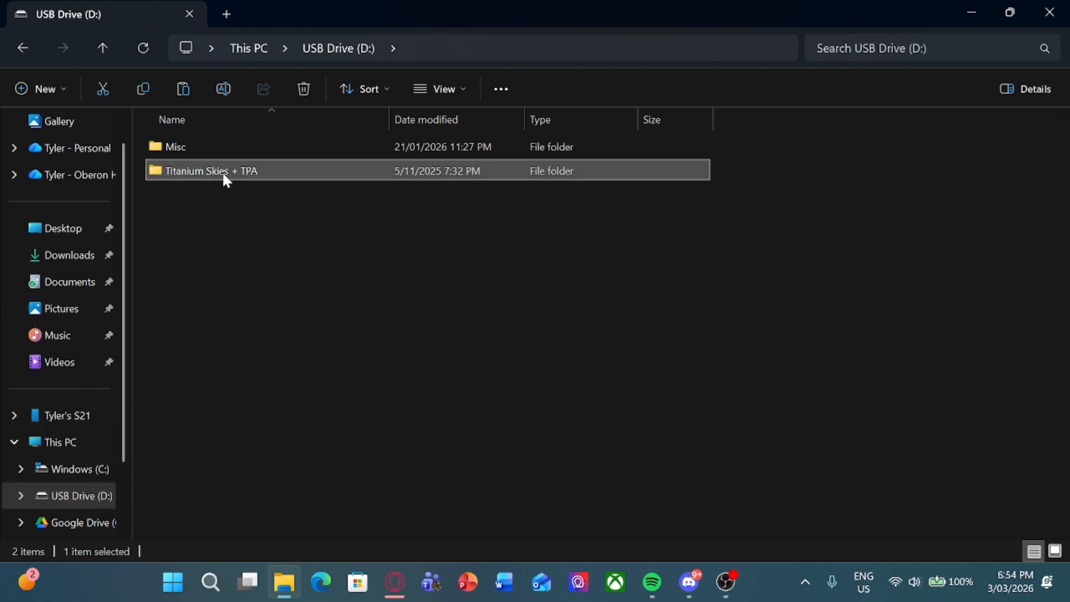
{"action": "left_click", "coordinate": [223, 170]}
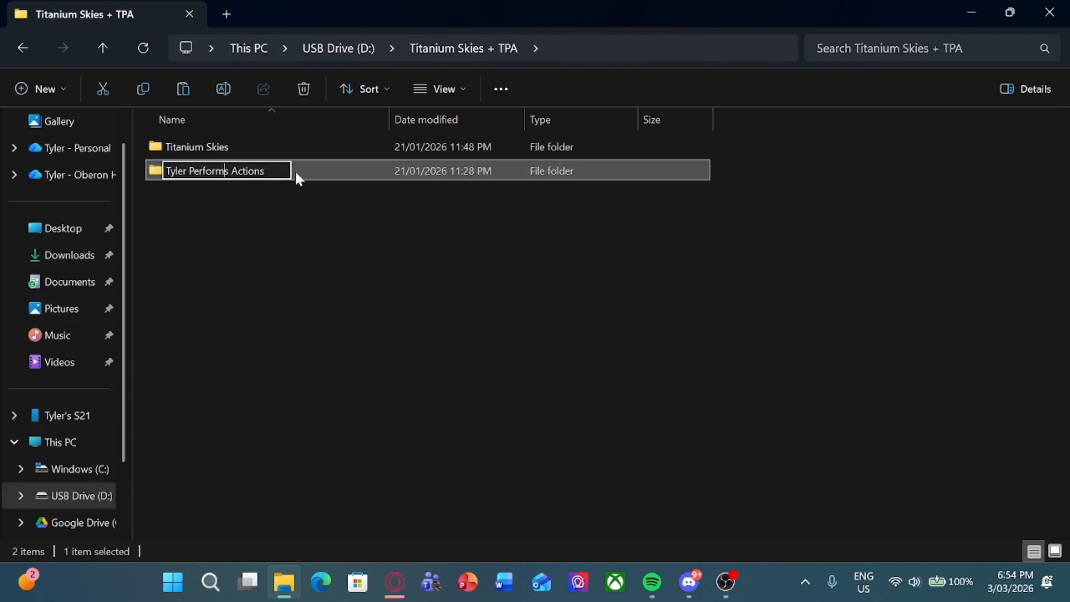
{"action": "double_click", "coordinate": [311, 170]}
{"action": "left_click", "coordinate": [236, 197]}
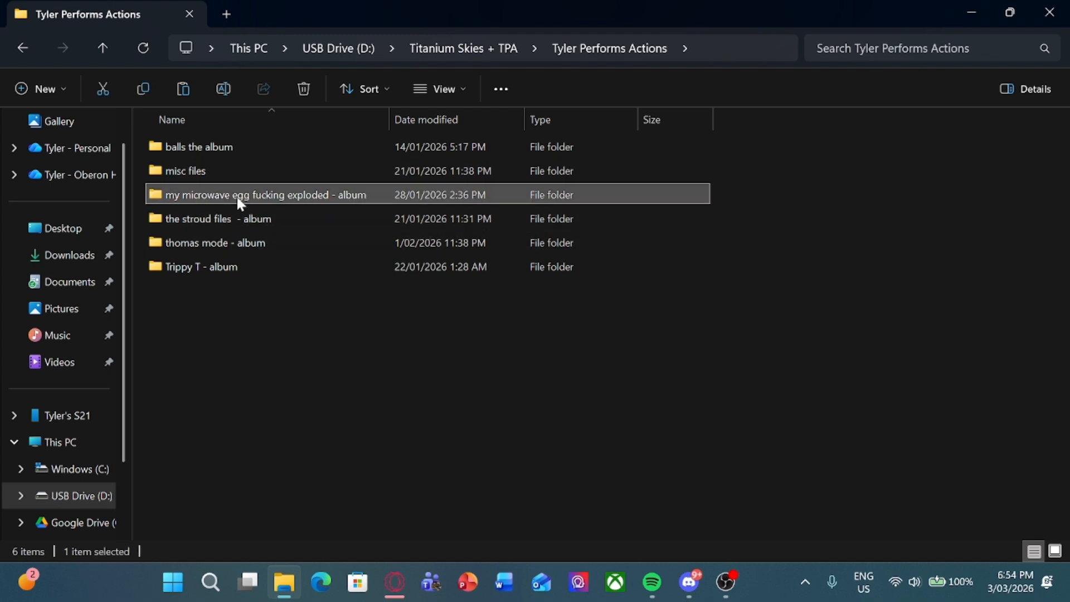
{"action": "left_click", "coordinate": [257, 195]}
{"action": "double_click", "coordinate": [418, 198]}
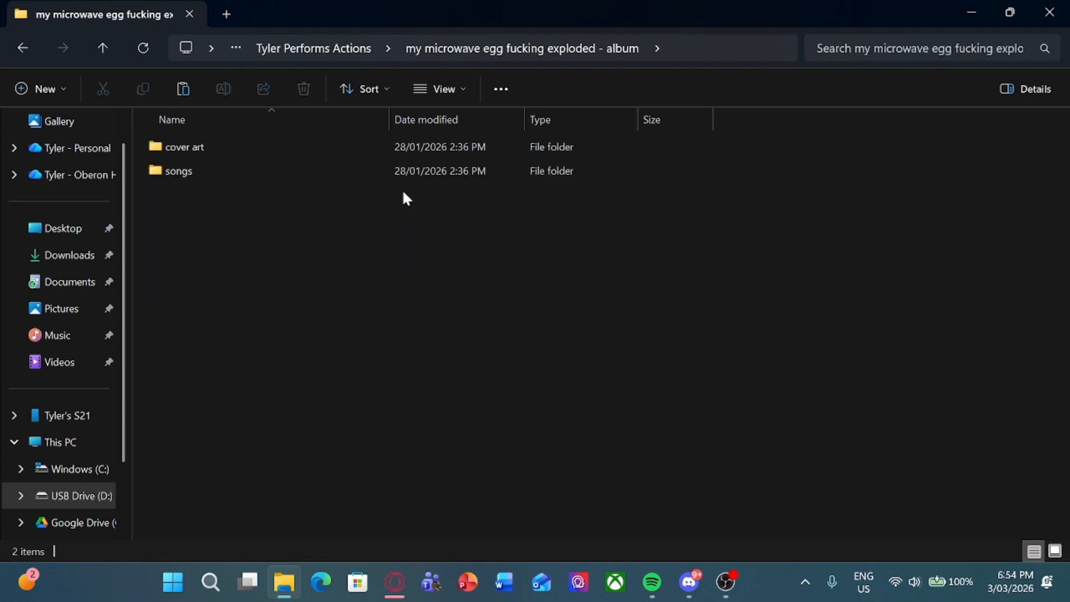
{"action": "left_click", "coordinate": [217, 157]}
{"action": "double_click", "coordinate": [221, 158]}
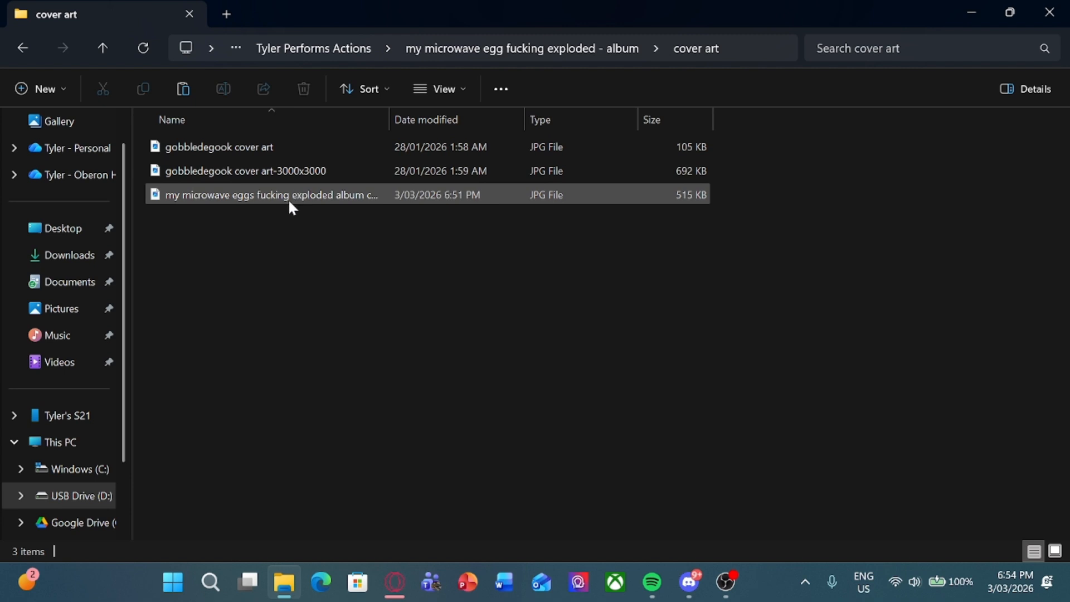
{"action": "key", "text": "ctrl+v"}
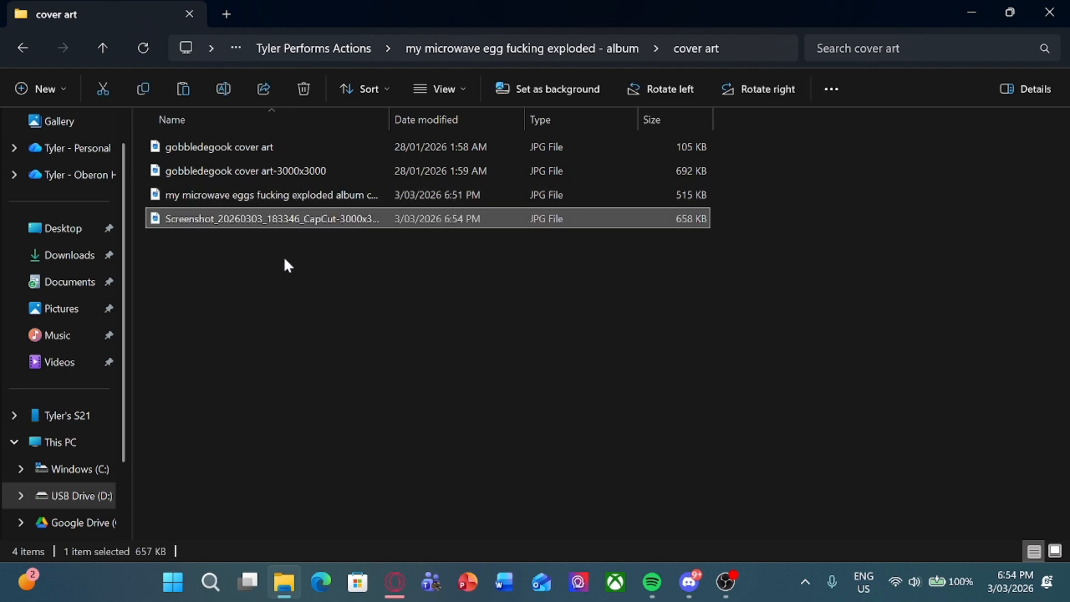
Step: Rename the pasted CapCut-3000x3000 screenshot as "my microwave eggs fucking exploded 3k by 3k album cover"
{"action": "left_click", "coordinate": [352, 223]}
{"action": "left_click", "coordinate": [581, 459]}
{"action": "left_click", "coordinate": [282, 218]}
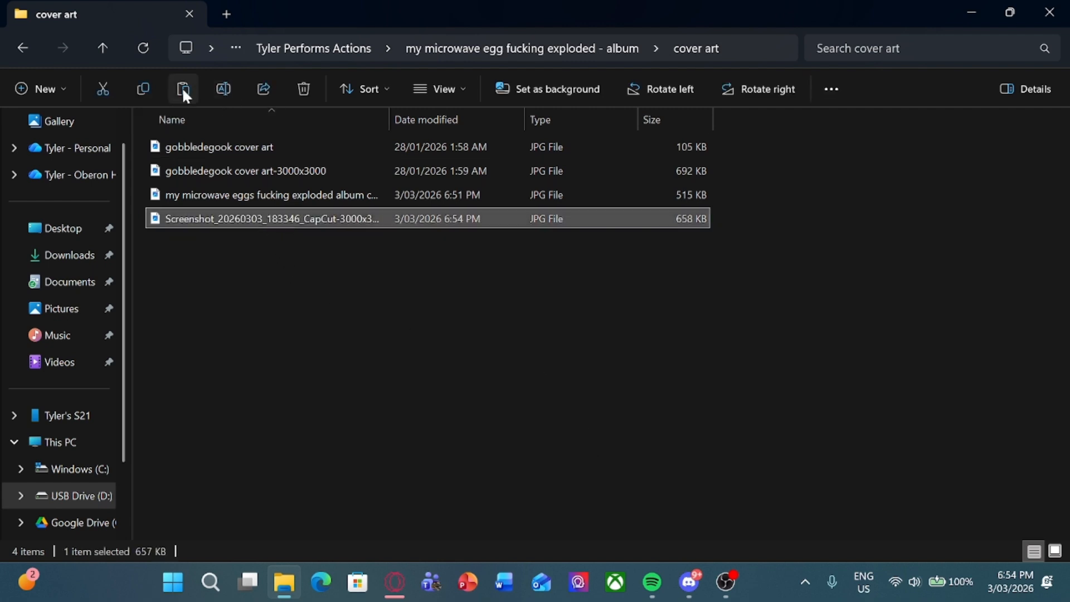
{"action": "left_click", "coordinate": [223, 88]}
{"action": "key", "text": "BackSpace"}
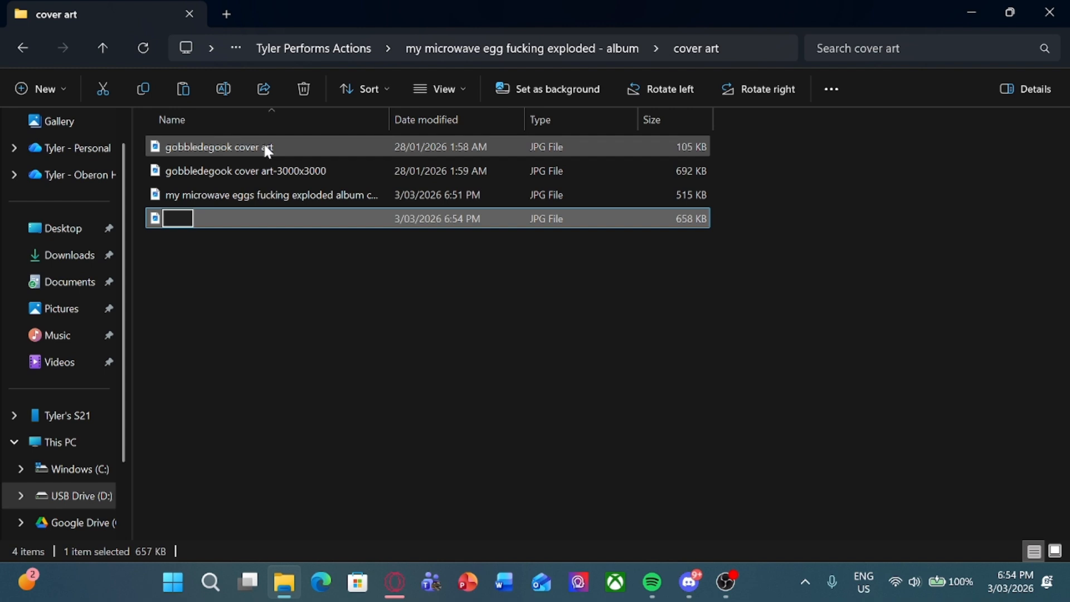
{"action": "type", "text": "my micr"}
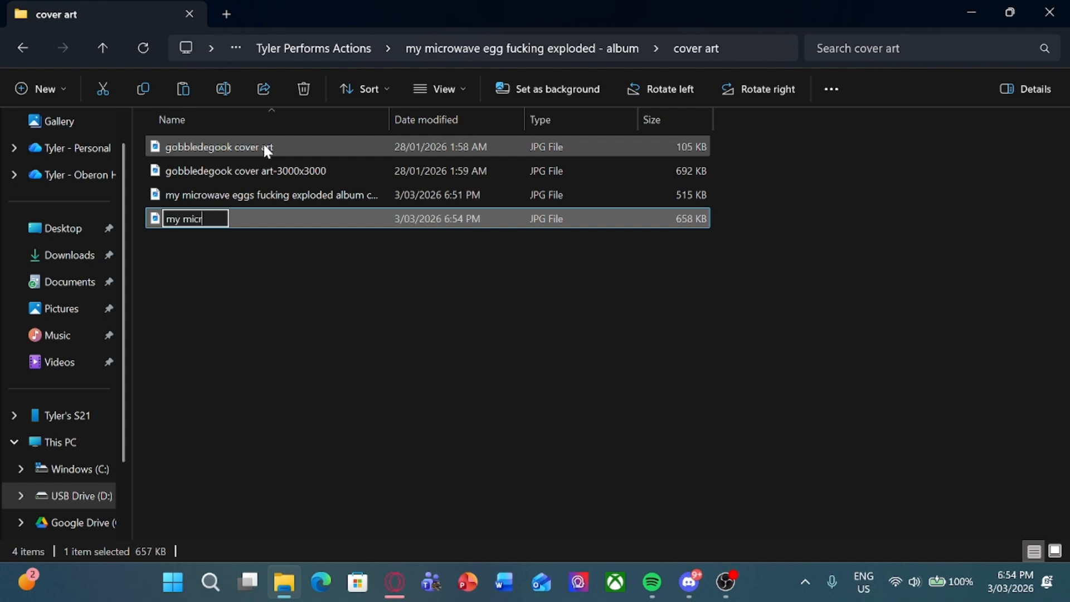
{"action": "type", "text": "owave eggs "}
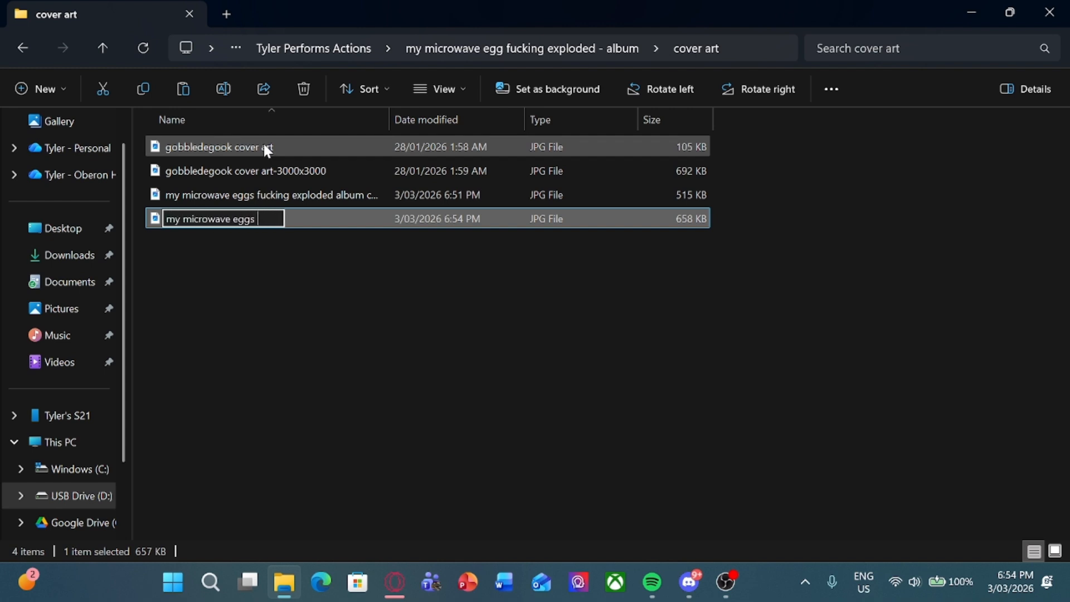
{"action": "type", "text": "fucking "}
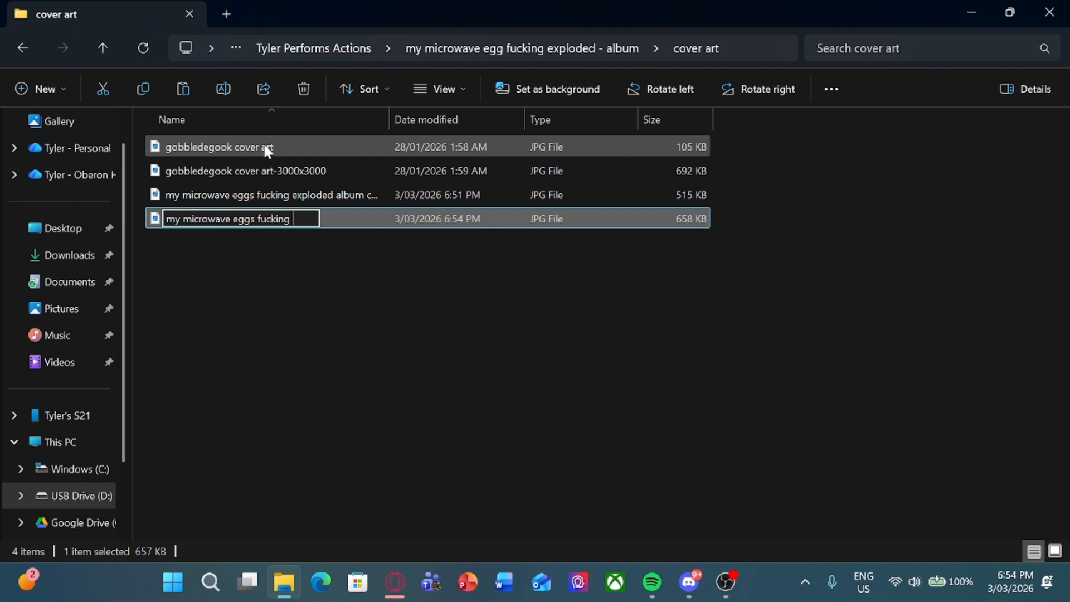
{"action": "type", "text": "exploded"}
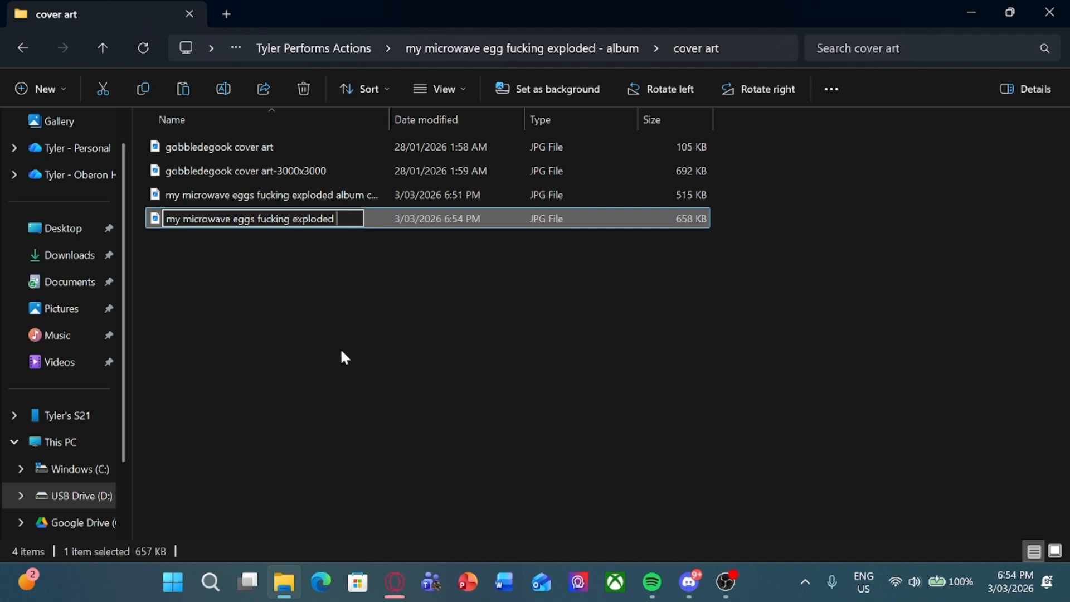
{"action": "type", "text": " 3k by "}
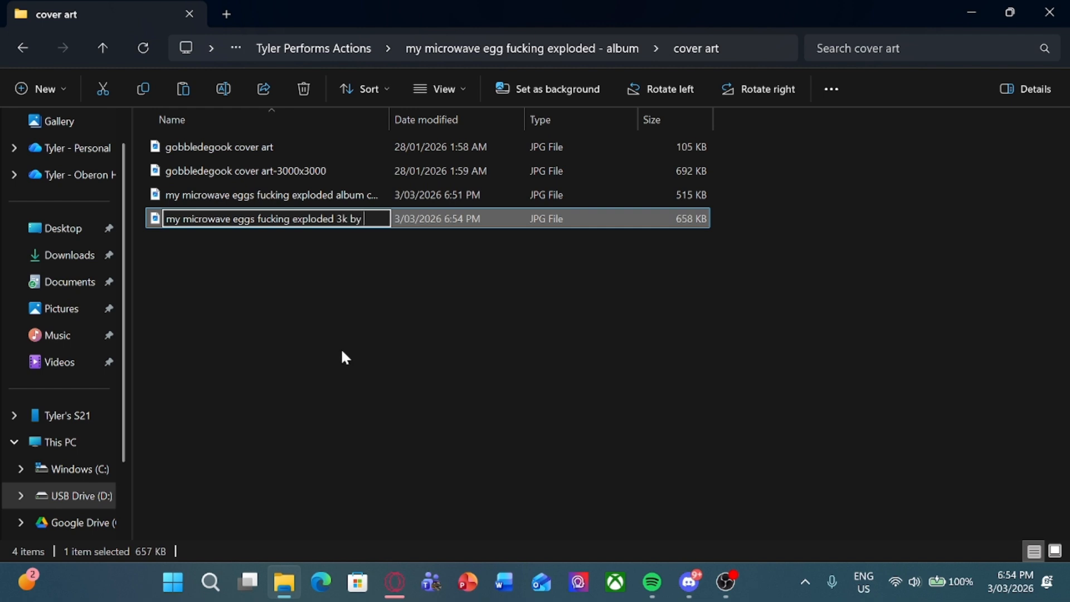
{"action": "type", "text": "3k album "}
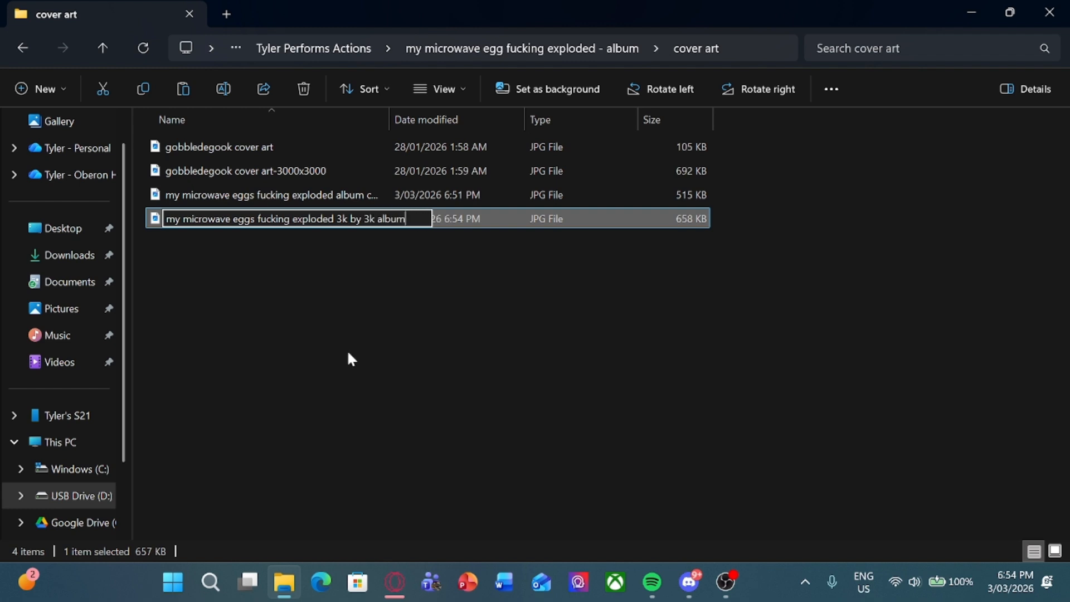
{"action": "type", "text": "cover"}
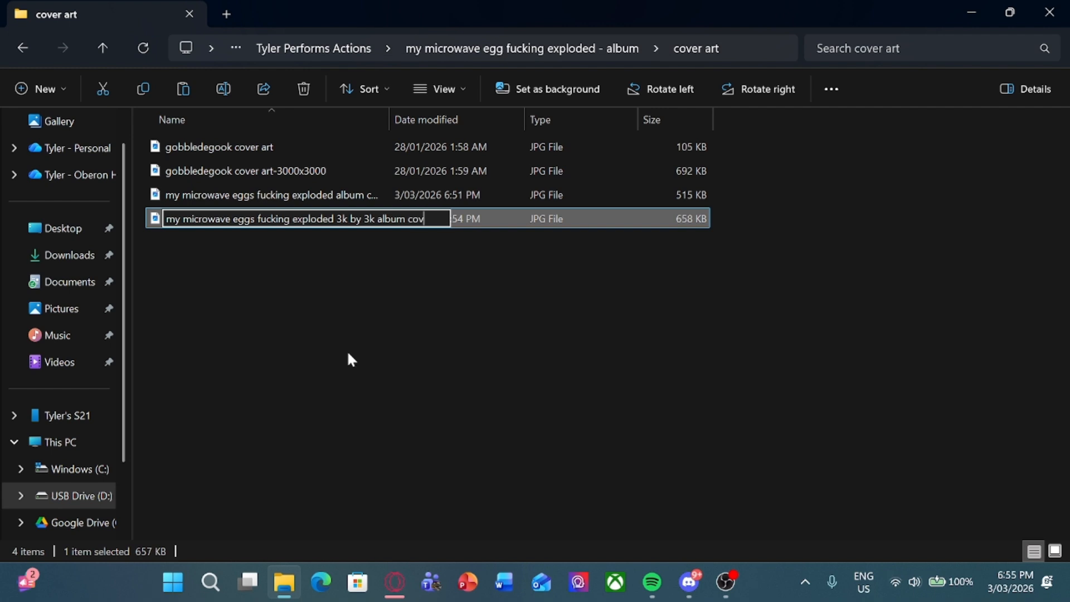
{"action": "left_click", "coordinate": [361, 346]}
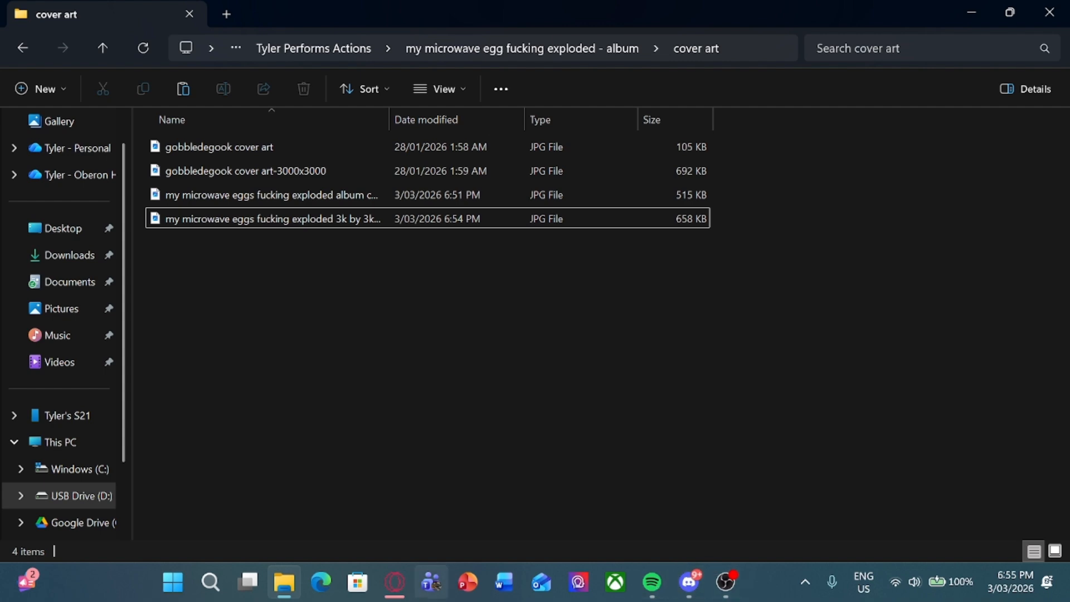
Step: Switch to the browser, dismiss the ad on the image resizer page, and delete the existing Gobbledegook artwork from the RouteNote release
{"action": "left_click", "coordinate": [394, 581]}
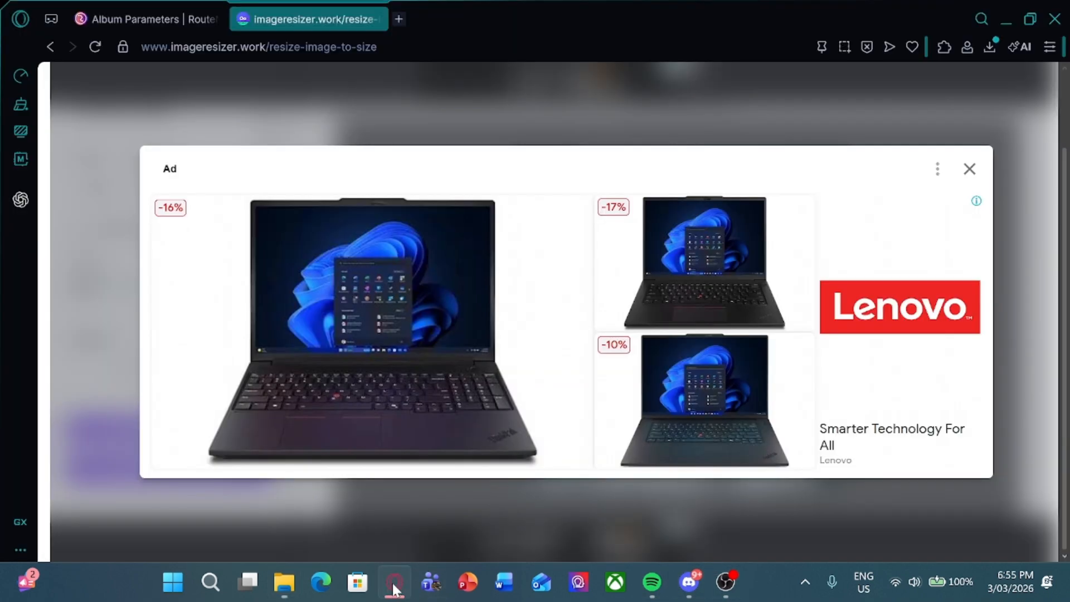
{"action": "left_click", "coordinate": [970, 169]}
{"action": "scroll", "coordinate": [273, 273], "scroll_direction": "up", "scroll_amount": 2}
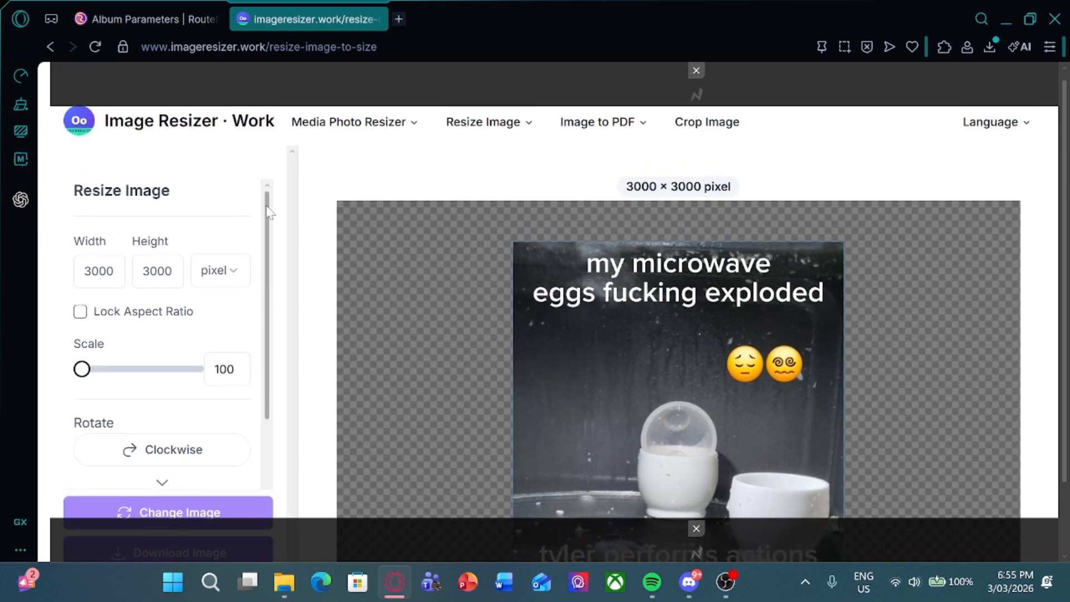
{"action": "left_click", "coordinate": [190, 18]}
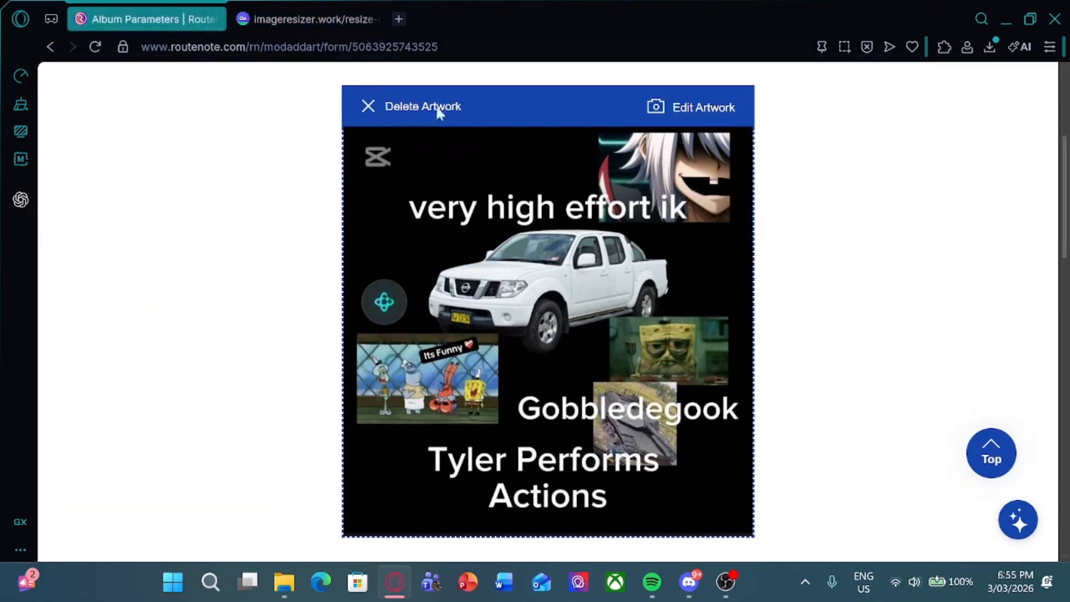
{"action": "left_click", "coordinate": [369, 107]}
Step: Upload the "my microwave eggs fucking exploded 3k by 3k" cover image from the album's cover art folder on USB Drive (D:) as the release artwork
{"action": "left_click", "coordinate": [617, 248]}
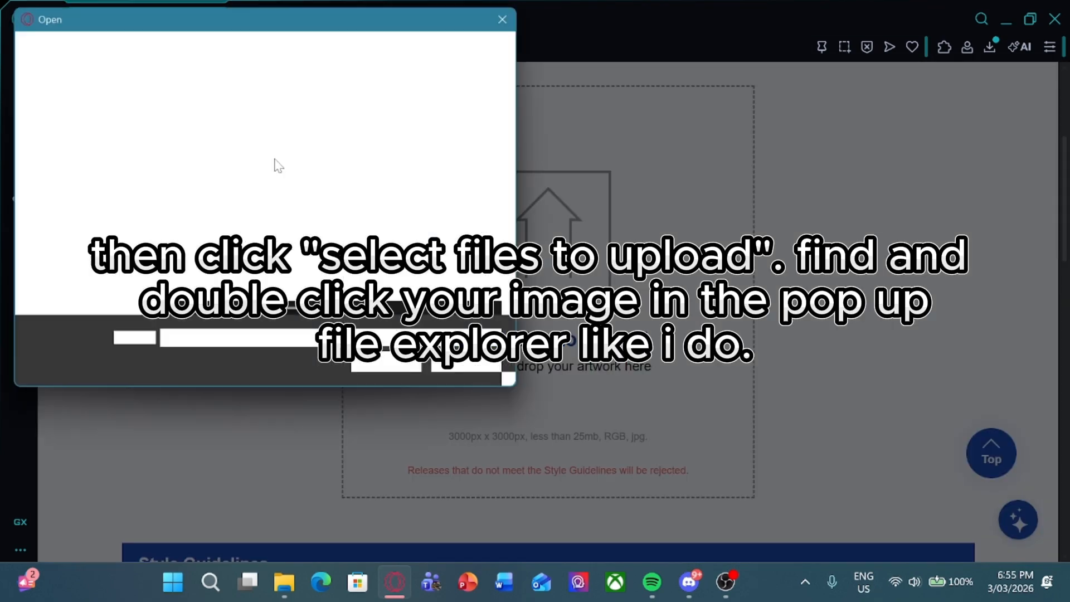
{"action": "scroll", "coordinate": [79, 215], "scroll_direction": "down", "scroll_amount": 5}
{"action": "left_click", "coordinate": [103, 161]}
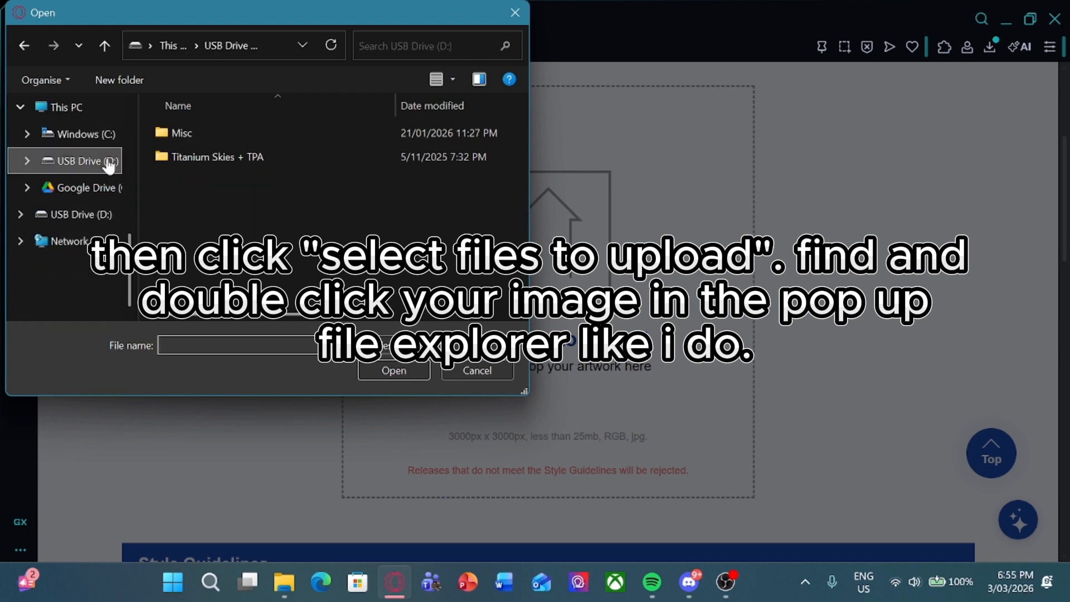
{"action": "double_click", "coordinate": [209, 160]}
{"action": "double_click", "coordinate": [224, 179]}
{"action": "double_click", "coordinate": [218, 134]}
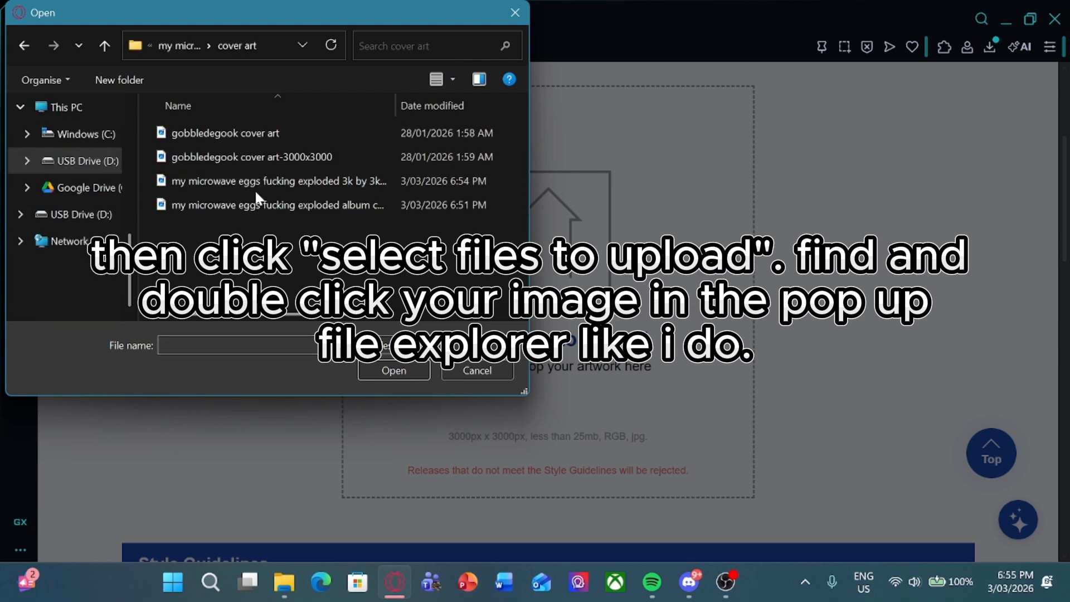
{"action": "double_click", "coordinate": [363, 181]}
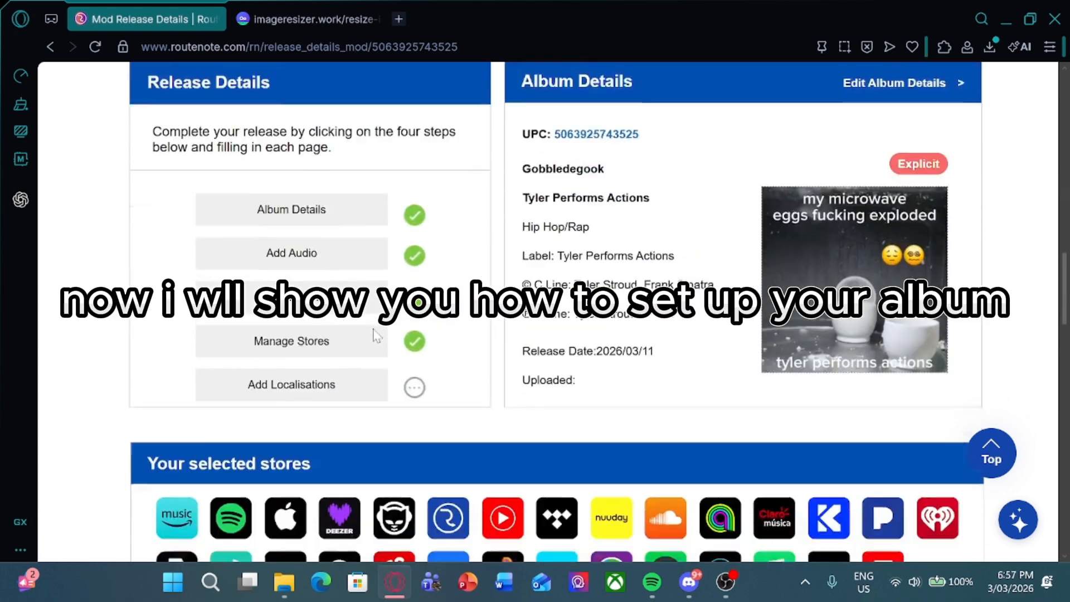
Step: Open the release's Album Details form and change the album title to "my microwave eggs fucking exploded"
{"action": "scroll", "coordinate": [374, 335], "scroll_direction": "down", "scroll_amount": 1}
{"action": "left_click", "coordinate": [296, 197]}
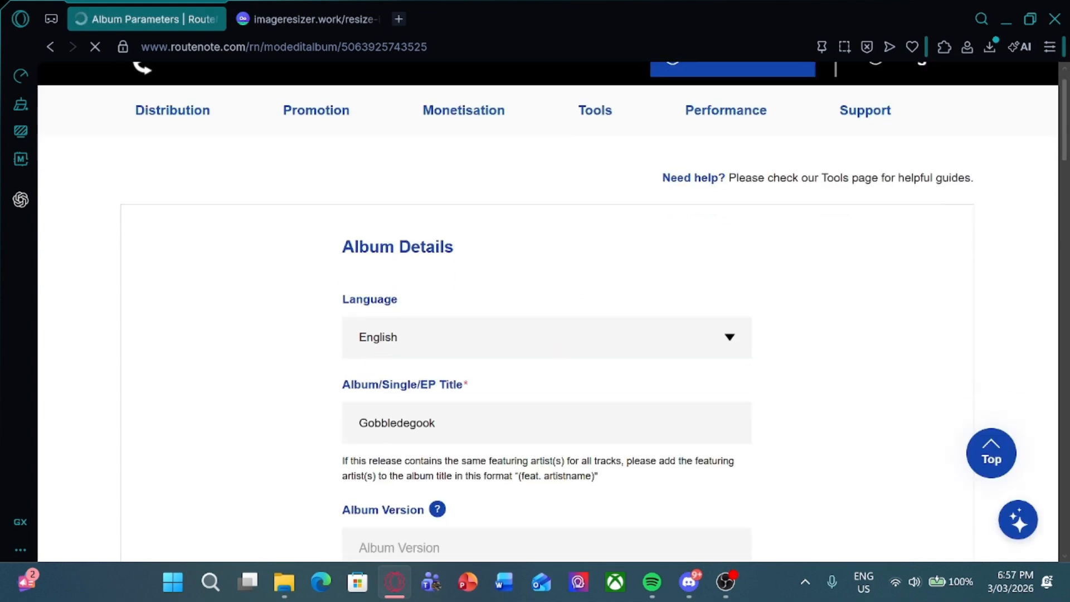
{"action": "scroll", "coordinate": [547, 312], "scroll_direction": "down", "scroll_amount": 2}
{"action": "key", "text": "BackSpace"}
{"action": "key", "text": "BackSpace"}
{"action": "key", "text": "BackSpace"}
{"action": "key", "text": "BackSpace"}
{"action": "key", "text": "BackSpace"}
{"action": "key", "text": "BackSpace"}
{"action": "key", "text": "BackSpace"}
{"action": "key", "text": "BackSpace"}
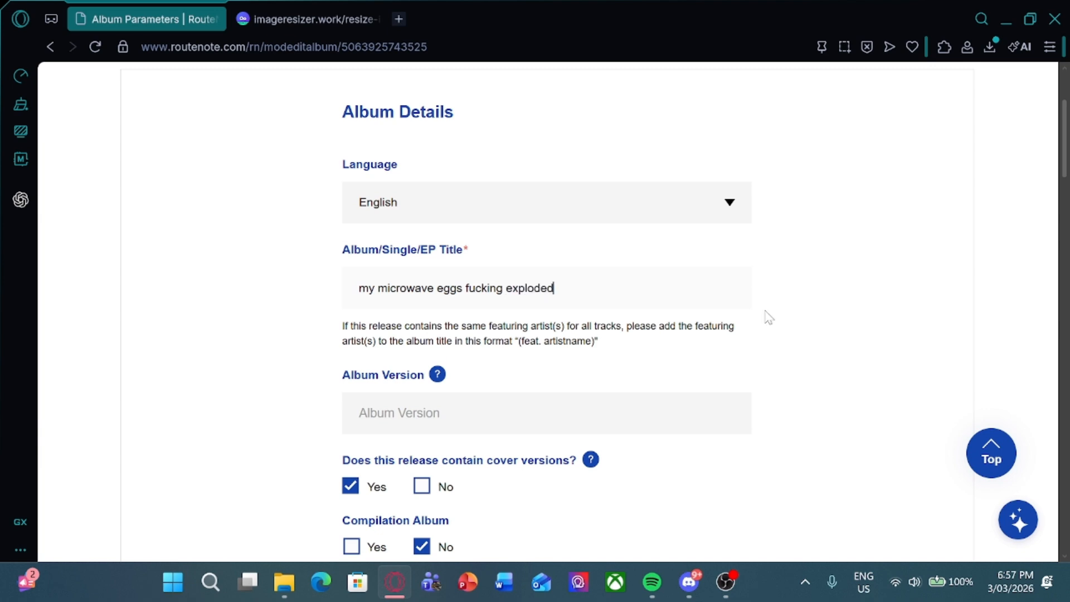
Step: Set the Album Version to the suggested entry "normal"
{"action": "left_click", "coordinate": [393, 424]}
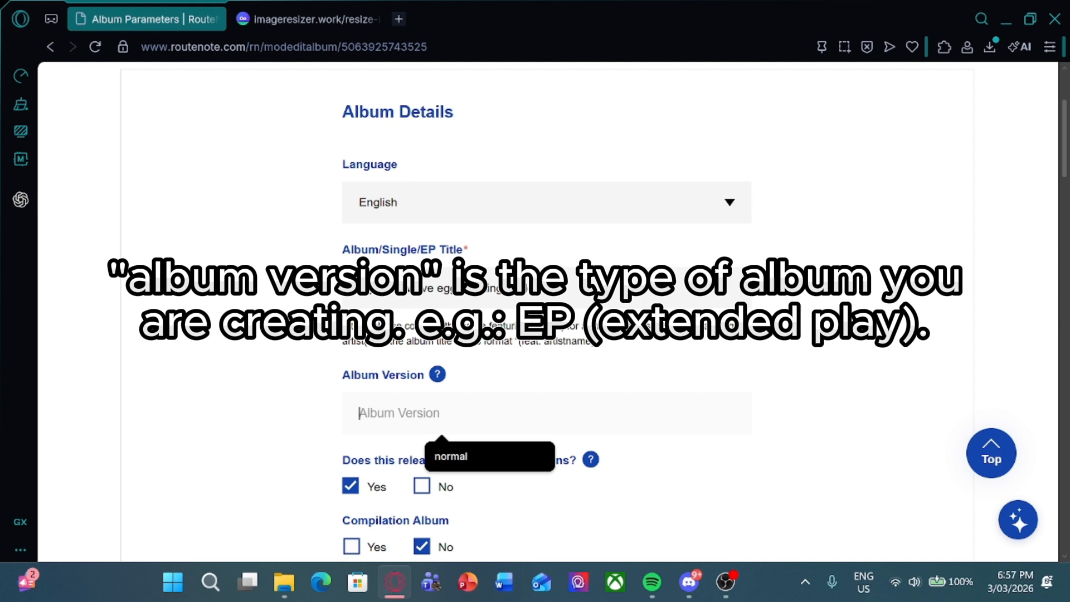
{"action": "left_click", "coordinate": [460, 449]}
{"action": "scroll", "coordinate": [478, 451], "scroll_direction": "down", "scroll_amount": 3}
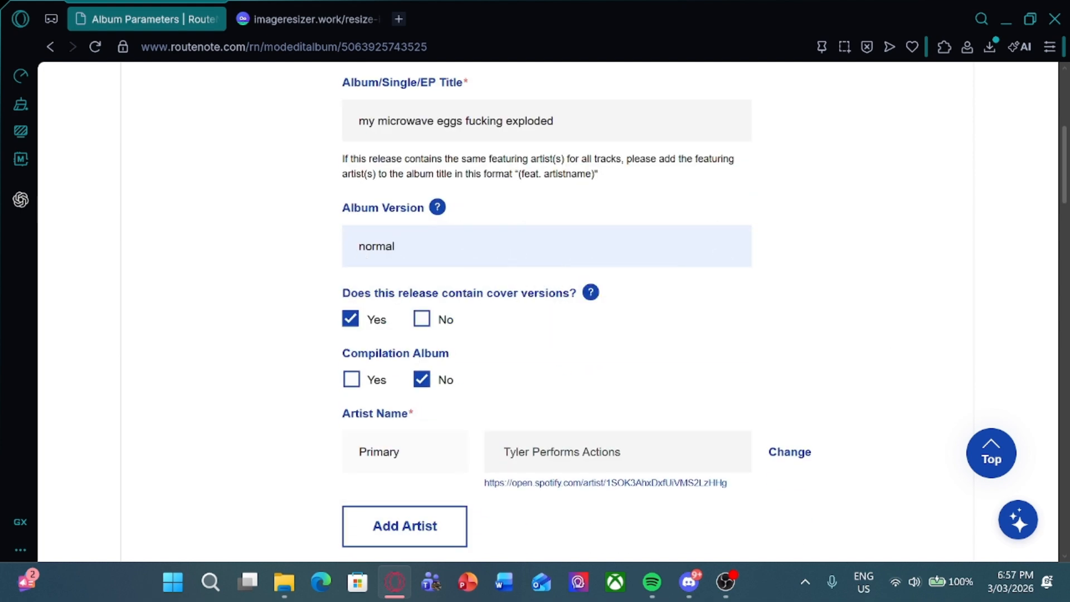
Step: Read the help explanation of what counts as a cover version, and close it
{"action": "left_click", "coordinate": [590, 292]}
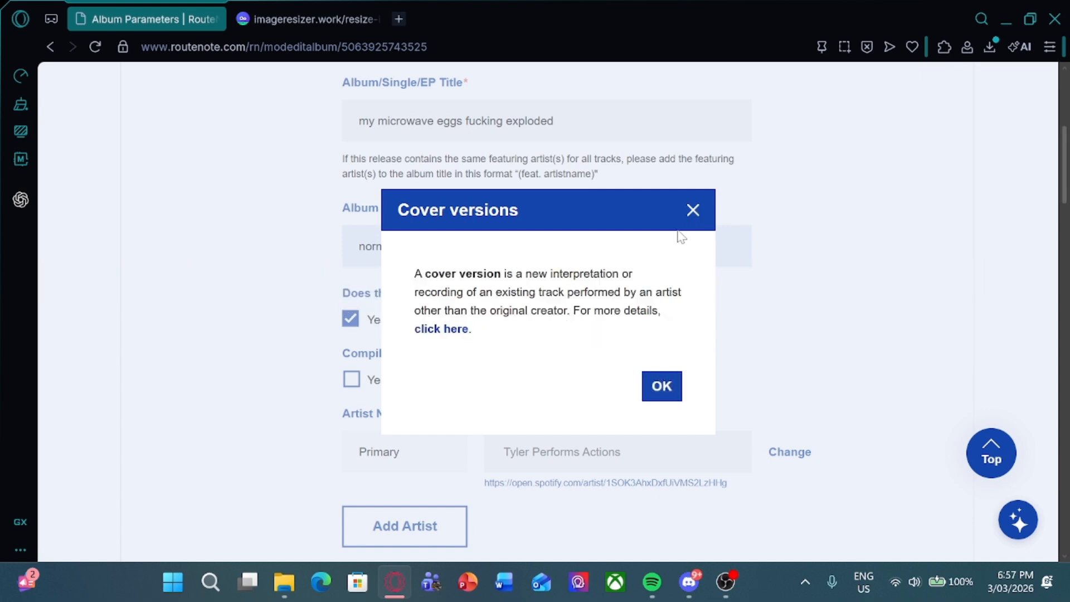
{"action": "left_click", "coordinate": [694, 217]}
{"action": "scroll", "coordinate": [454, 376], "scroll_direction": "down", "scroll_amount": 2}
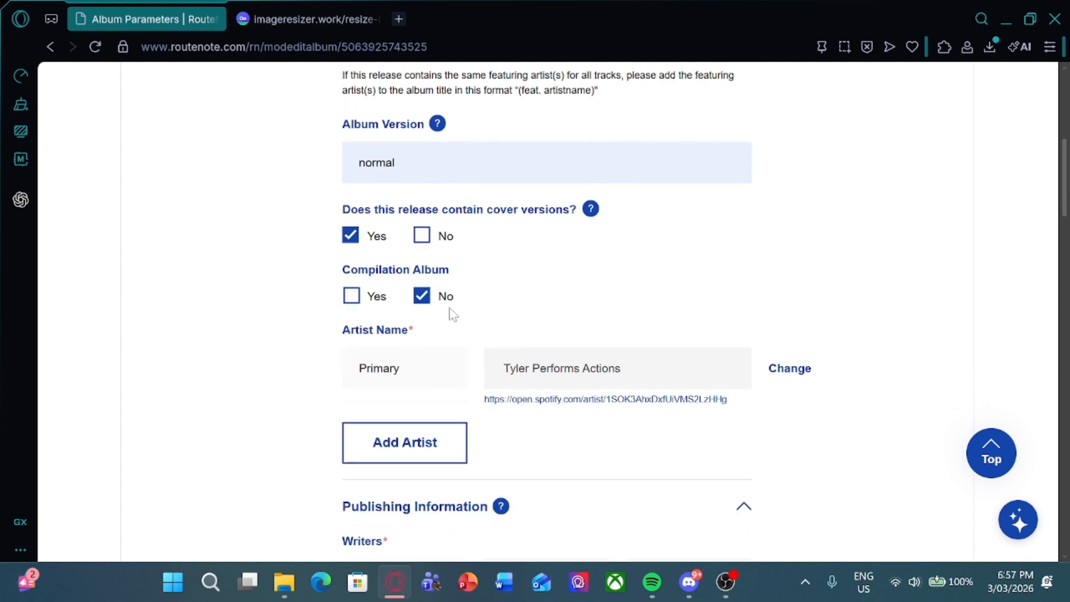
Step: Try marking the release as a compilation album and set Compilation Album back to No
{"action": "left_click", "coordinate": [344, 302]}
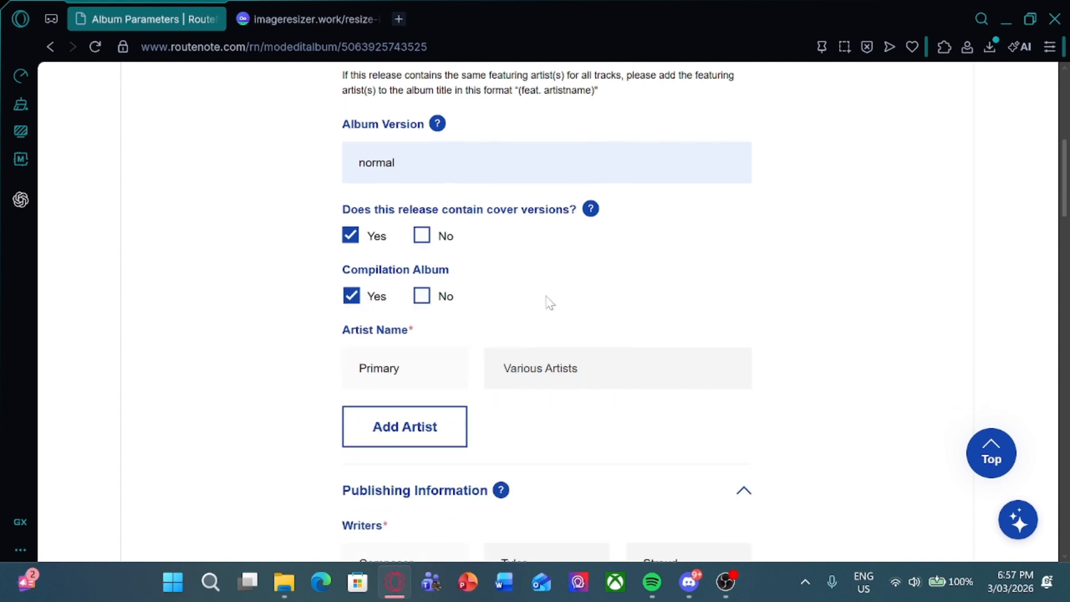
{"action": "scroll", "coordinate": [546, 303], "scroll_direction": "down", "scroll_amount": 4}
{"action": "left_click", "coordinate": [419, 129]}
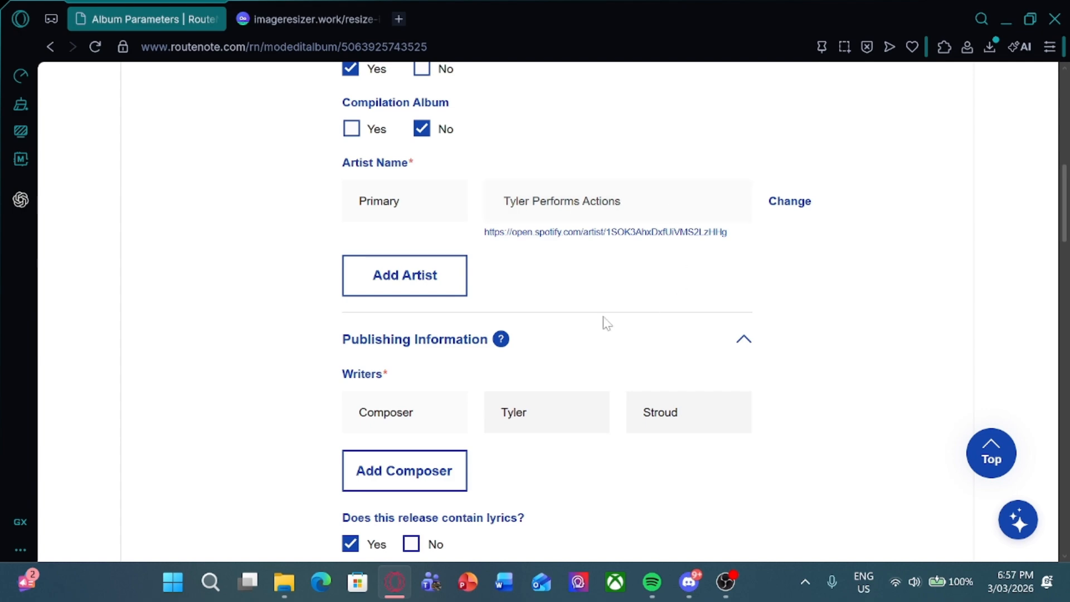
Step: Review the album form's artist, composer, lyricist, contributor, genre, copyright and record label fields
{"action": "scroll", "coordinate": [586, 310], "scroll_direction": "down", "scroll_amount": 3}
{"action": "scroll", "coordinate": [547, 323], "scroll_direction": "down", "scroll_amount": 6}
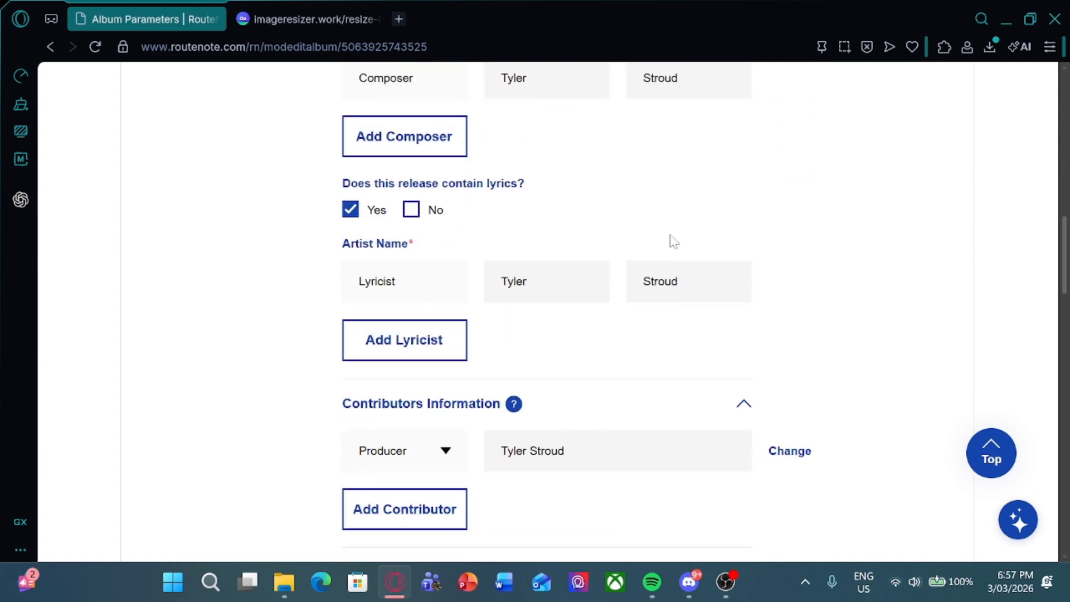
{"action": "scroll", "coordinate": [536, 339], "scroll_direction": "up", "scroll_amount": 3}
{"action": "scroll", "coordinate": [586, 352], "scroll_direction": "down", "scroll_amount": 3}
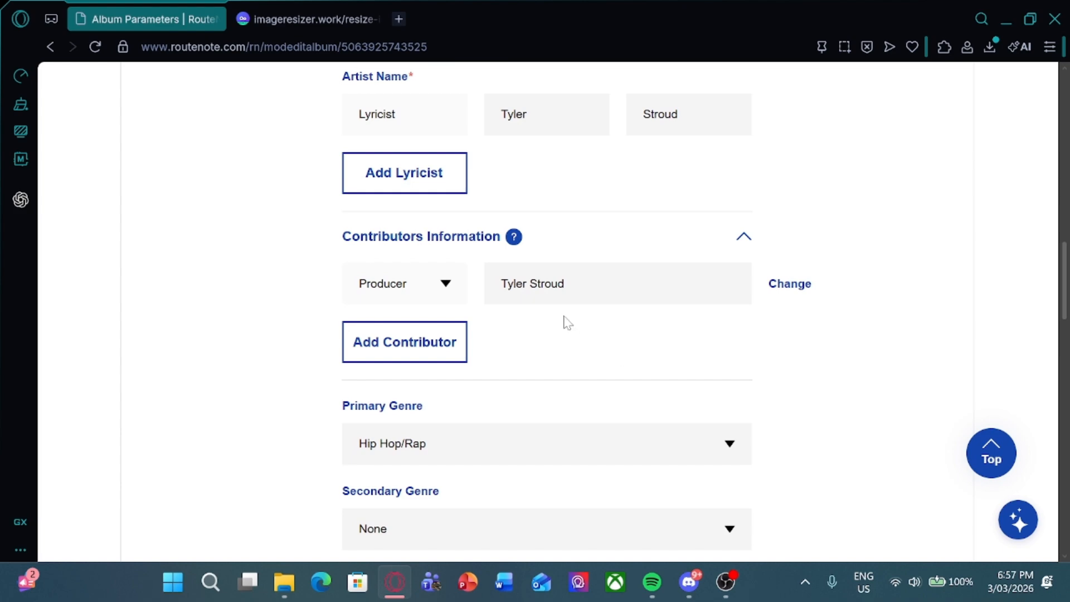
{"action": "scroll", "coordinate": [602, 345], "scroll_direction": "down", "scroll_amount": 5}
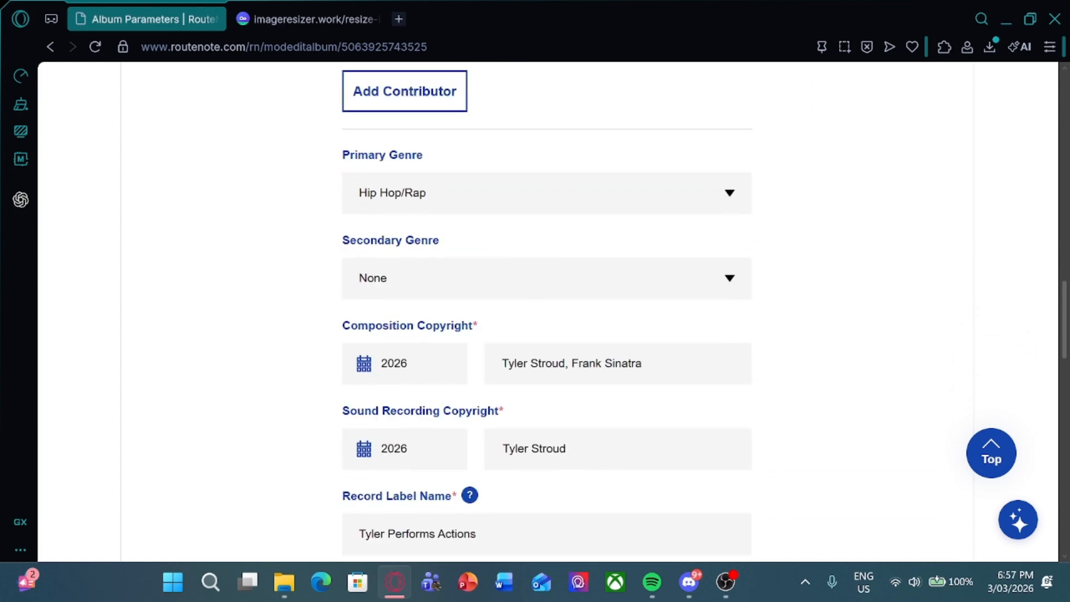
{"action": "scroll", "coordinate": [490, 234], "scroll_direction": "up", "scroll_amount": 2}
{"action": "scroll", "coordinate": [533, 334], "scroll_direction": "up", "scroll_amount": 10}
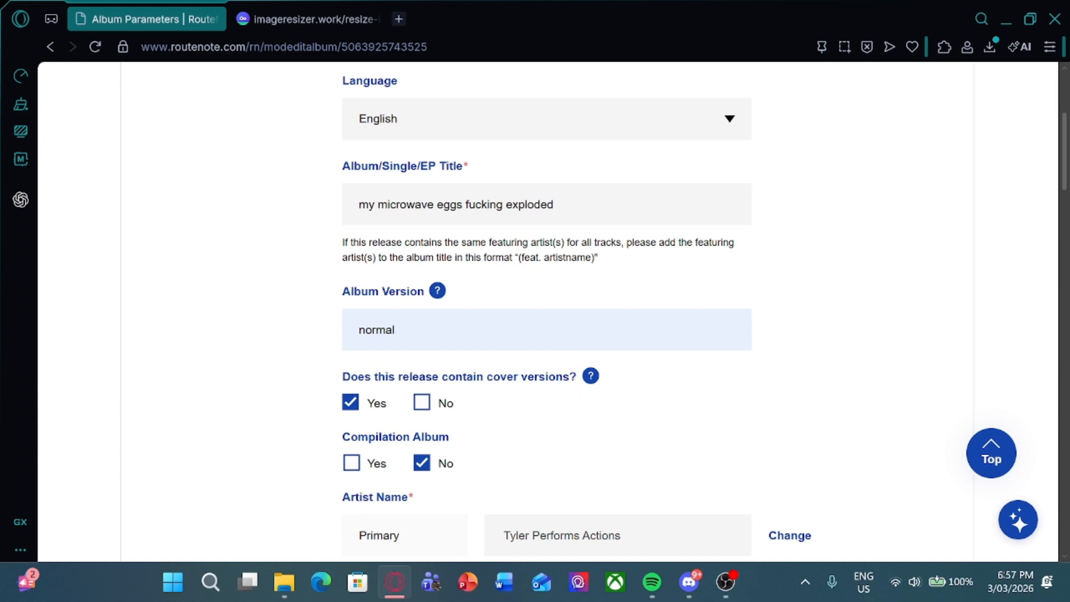
{"action": "scroll", "coordinate": [583, 234], "scroll_direction": "down", "scroll_amount": 6}
{"action": "scroll", "coordinate": [502, 267], "scroll_direction": "down", "scroll_amount": 3}
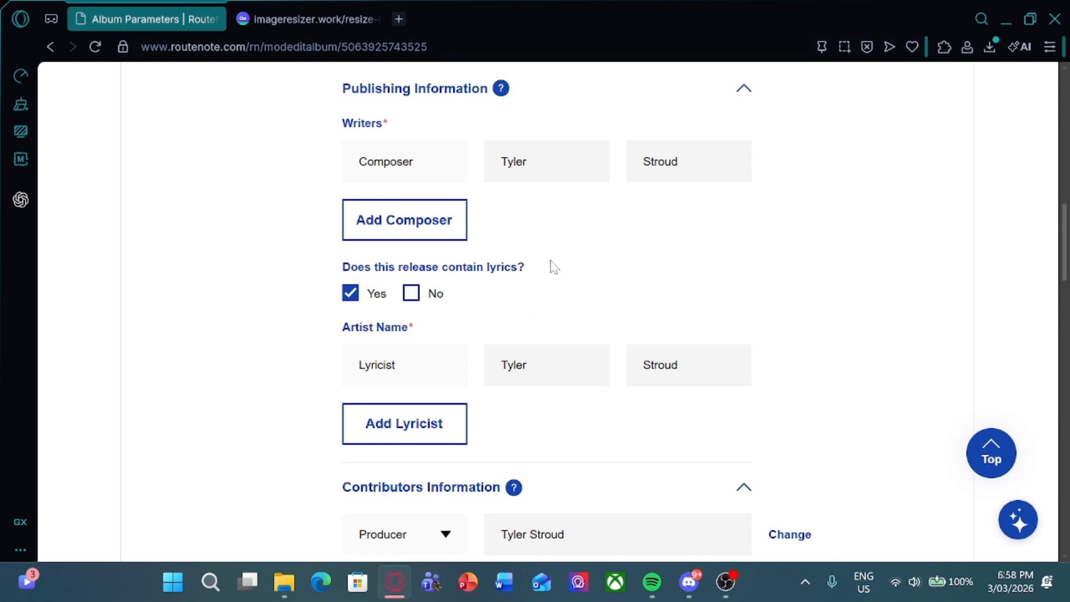
Step: Open BandLab in a new browser tab and go to the account's project library
{"action": "left_click", "coordinate": [399, 19]}
{"action": "left_click", "coordinate": [491, 335]}
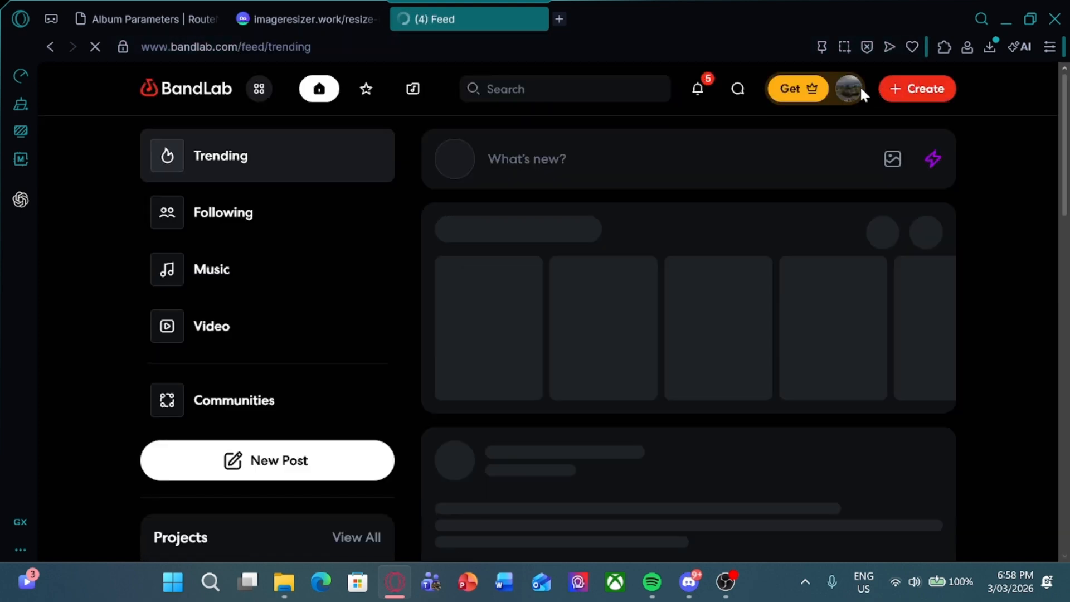
{"action": "left_click", "coordinate": [859, 88]}
{"action": "left_click", "coordinate": [697, 211]}
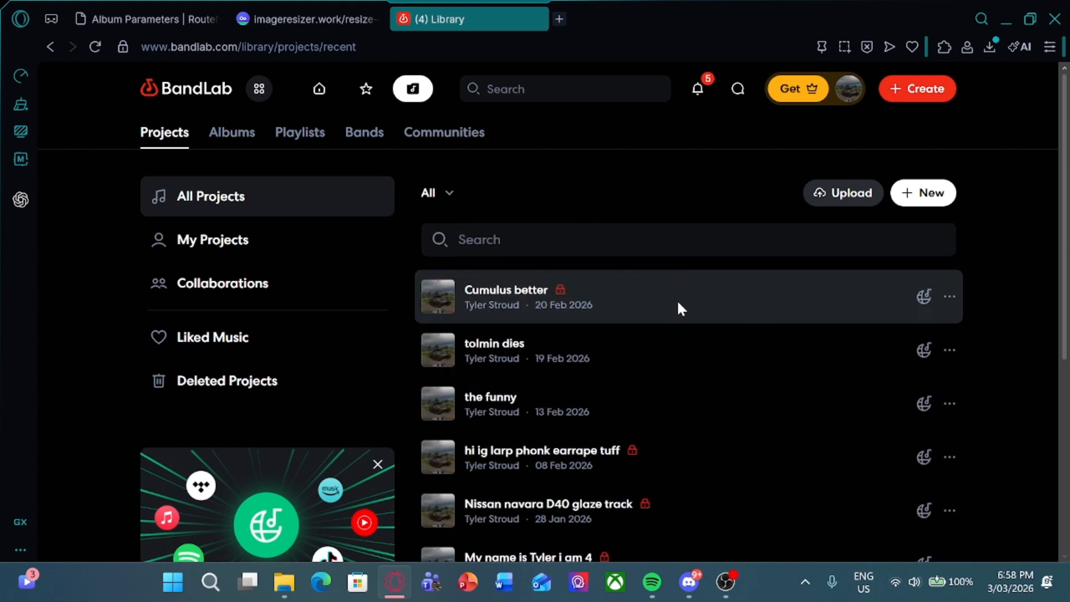
Step: Find the "tolmin dies" project in the library and open it in the Studio
{"action": "scroll", "coordinate": [653, 304], "scroll_direction": "down", "scroll_amount": 3}
{"action": "scroll", "coordinate": [628, 210], "scroll_direction": "up", "scroll_amount": 3}
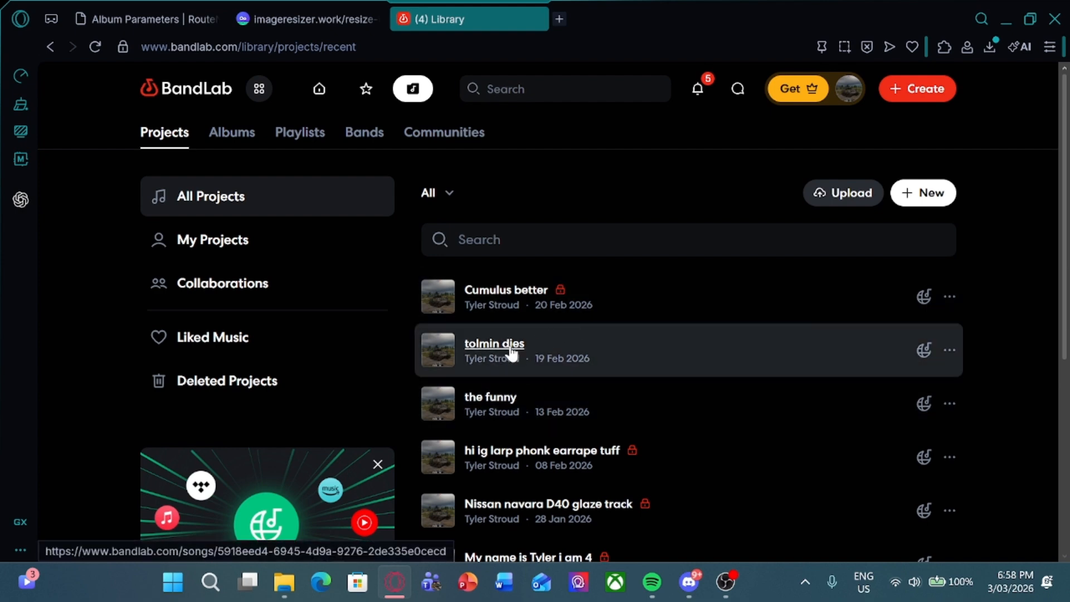
{"action": "left_click", "coordinate": [580, 347]}
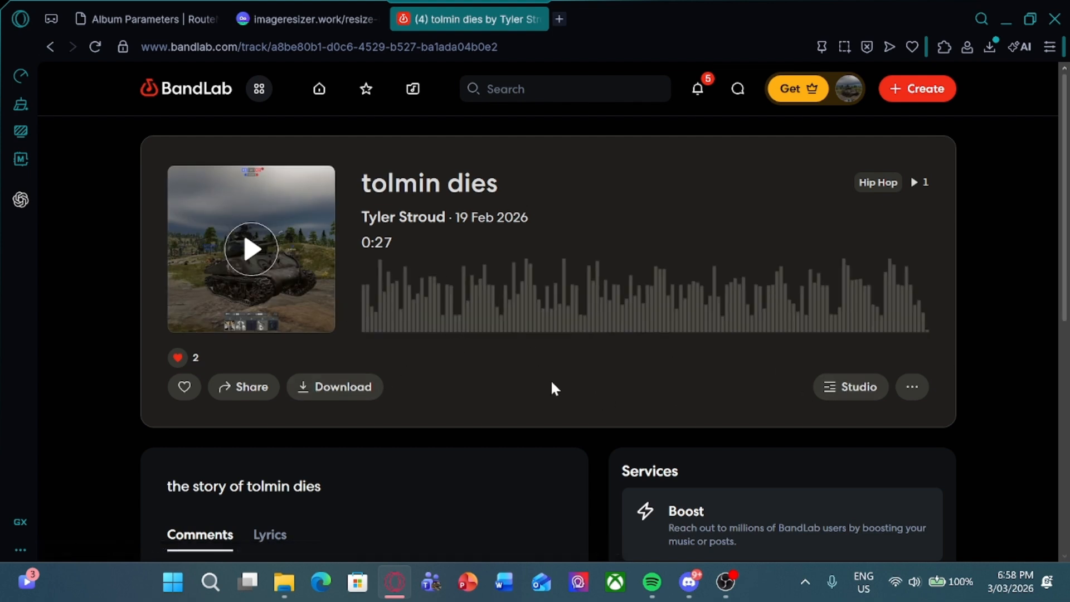
{"action": "left_click", "coordinate": [852, 386]}
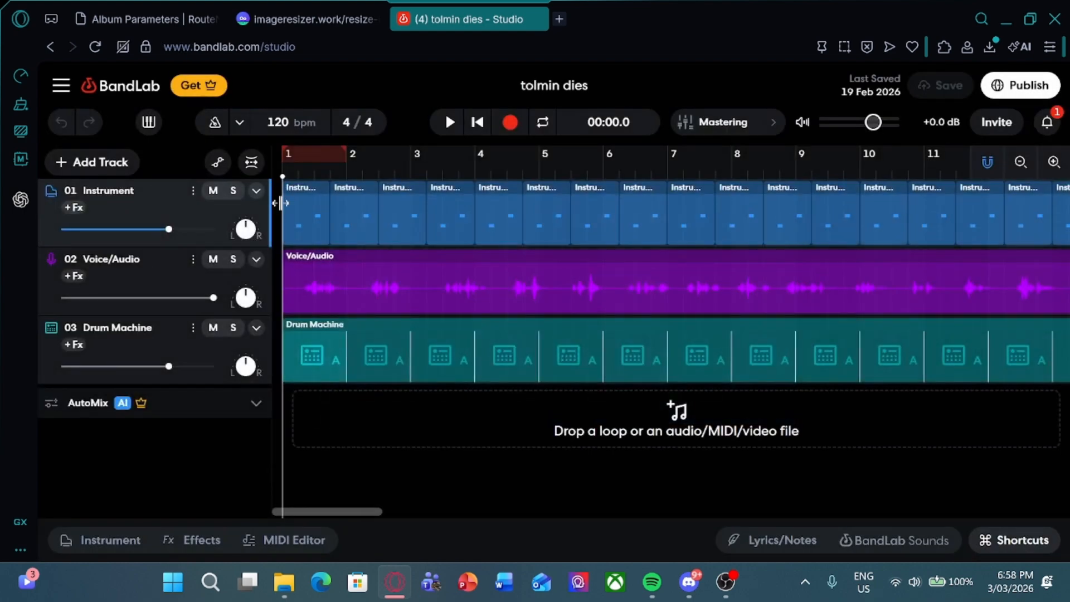
Step: Play the opening of the "tolmin dies" project and pause the playback
{"action": "left_click", "coordinate": [451, 126]}
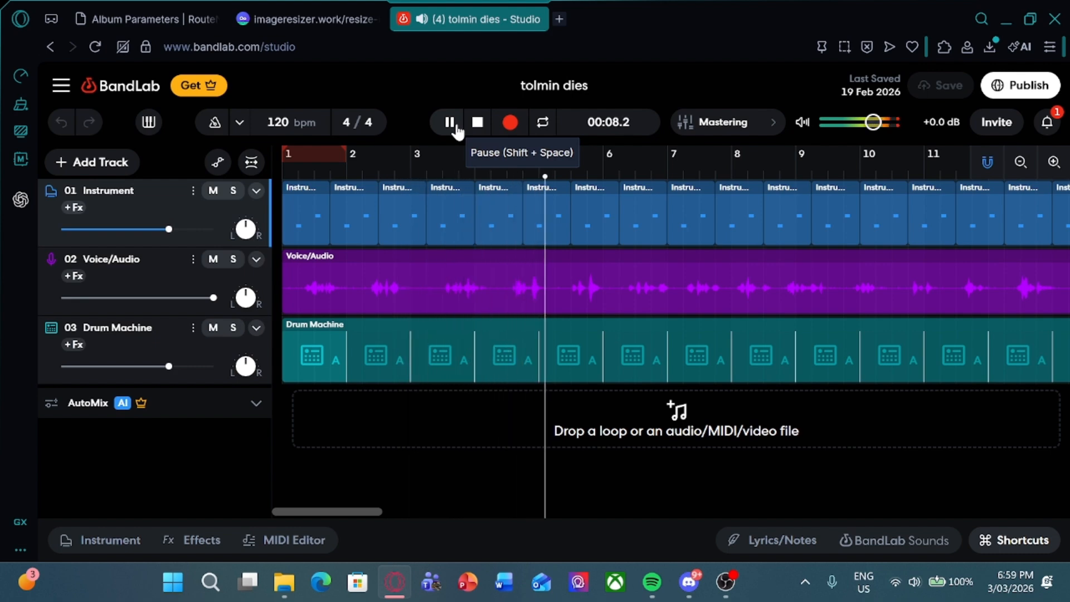
{"action": "left_click", "coordinate": [451, 124]}
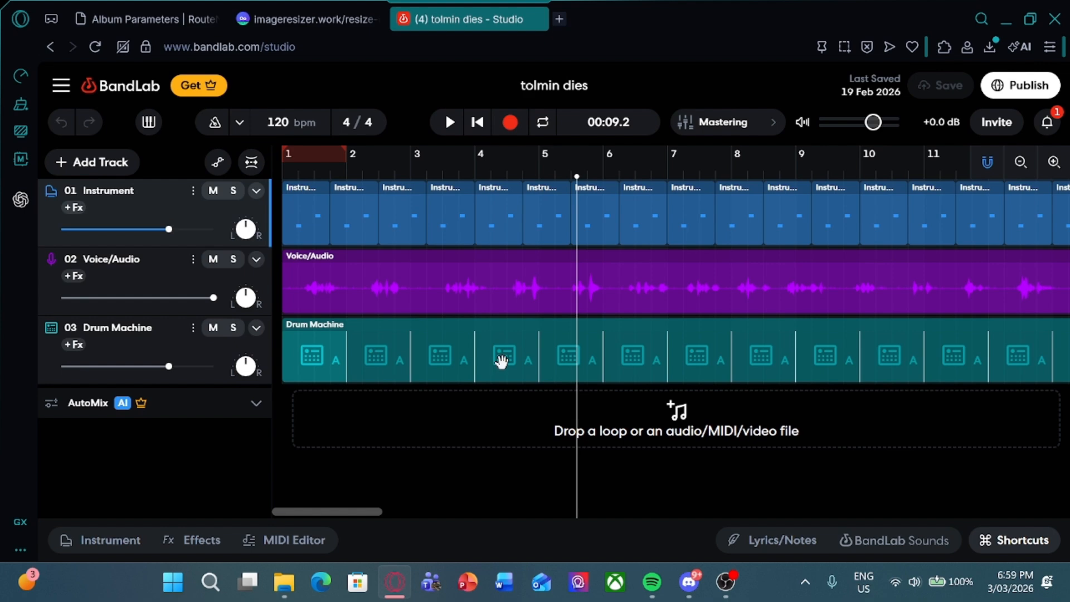
Step: Switch to File Explorer and open the lyrics text file in the thomas mode - album's tolmin dies folder
{"action": "left_click", "coordinate": [184, 20]}
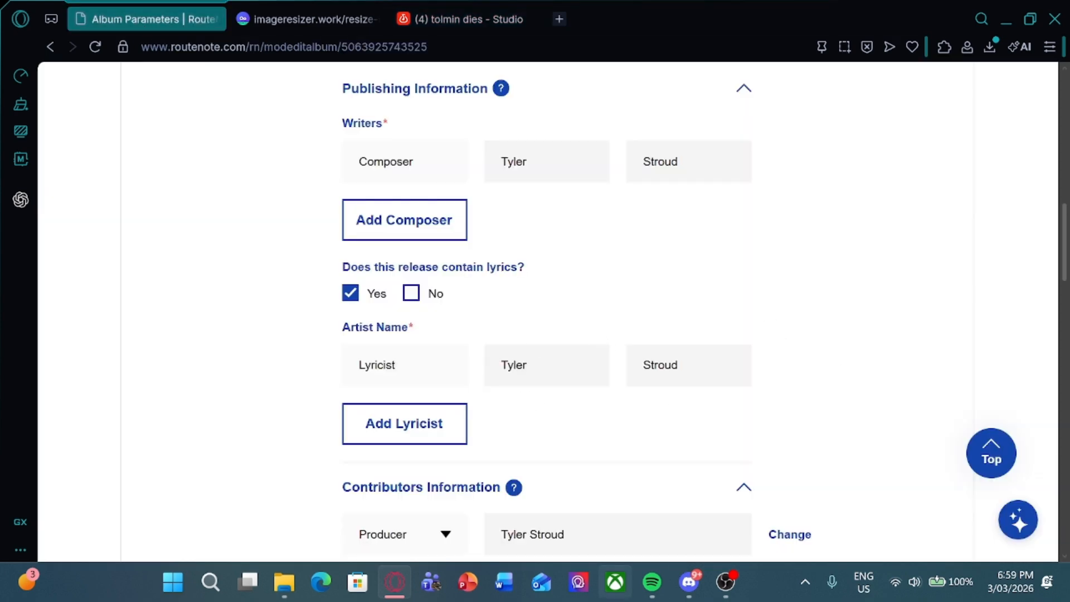
{"action": "left_click", "coordinate": [285, 585]}
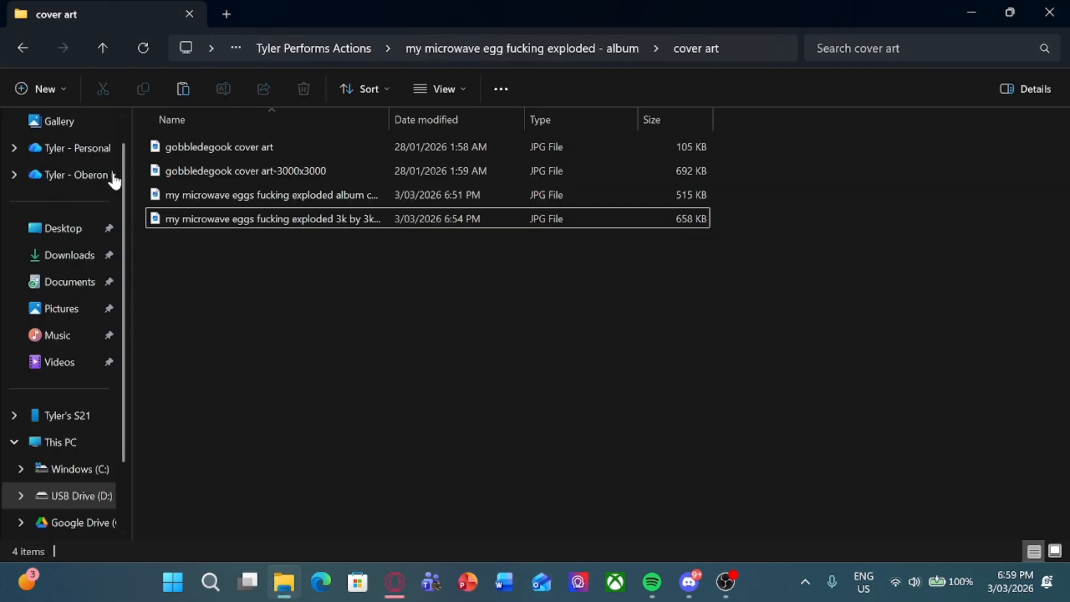
{"action": "left_click", "coordinate": [25, 40]}
{"action": "left_click", "coordinate": [26, 40]}
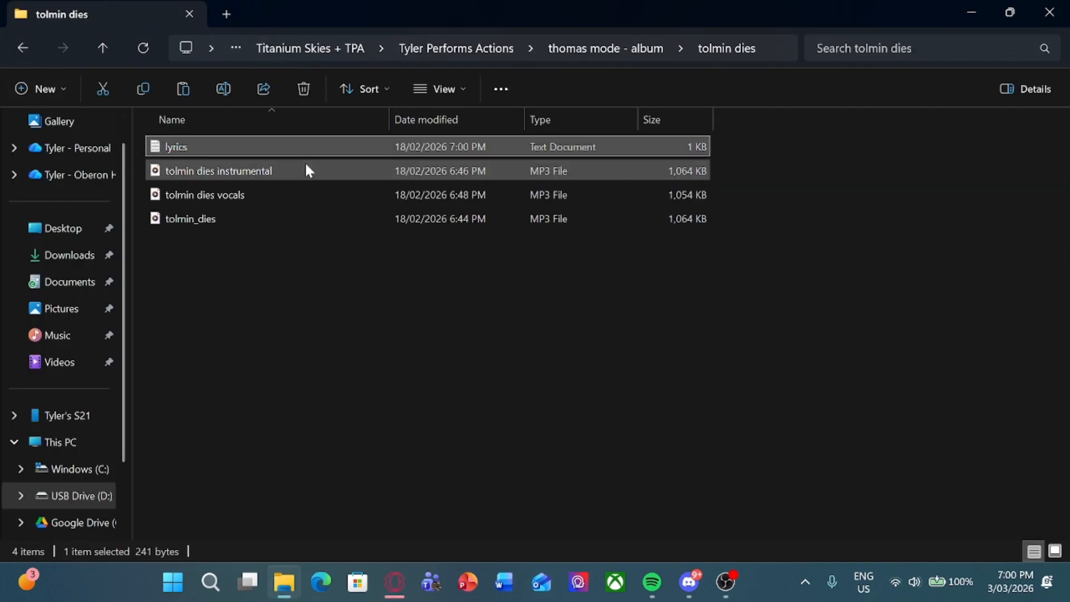
{"action": "key", "text": "Return"}
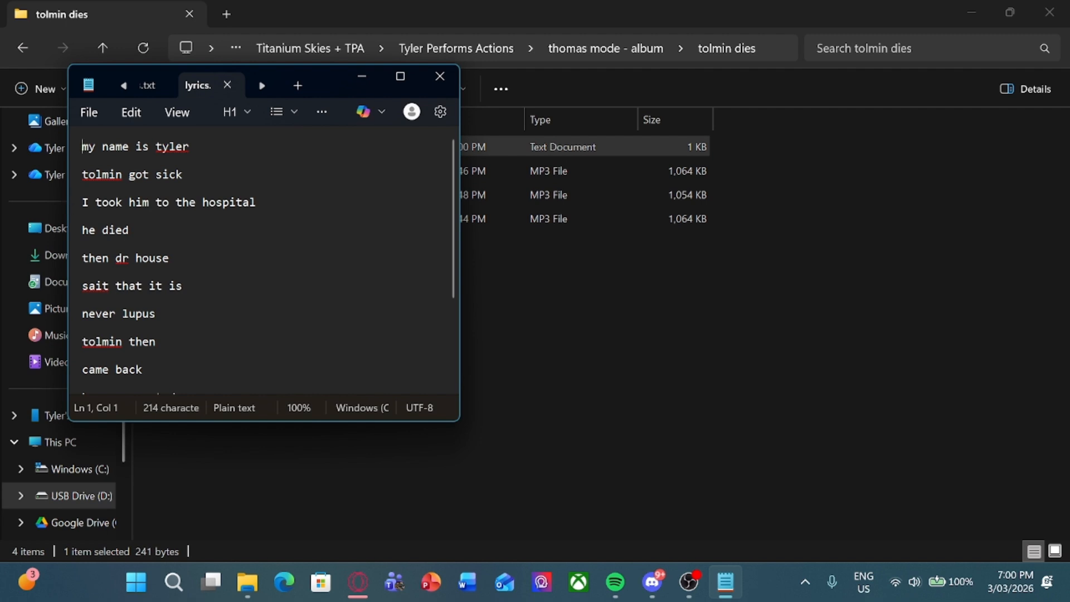
Step: Read the song lyrics from beginning to end and minimize the text file's window
{"action": "scroll", "coordinate": [262, 262], "scroll_direction": "down", "scroll_amount": 3}
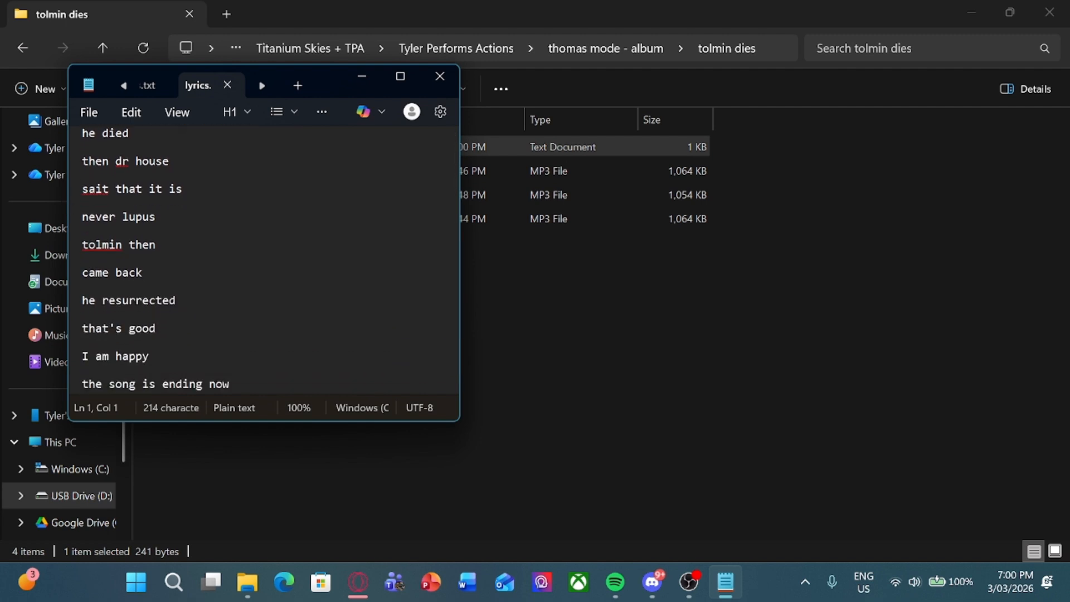
{"action": "scroll", "coordinate": [262, 262], "scroll_direction": "down", "scroll_amount": 1}
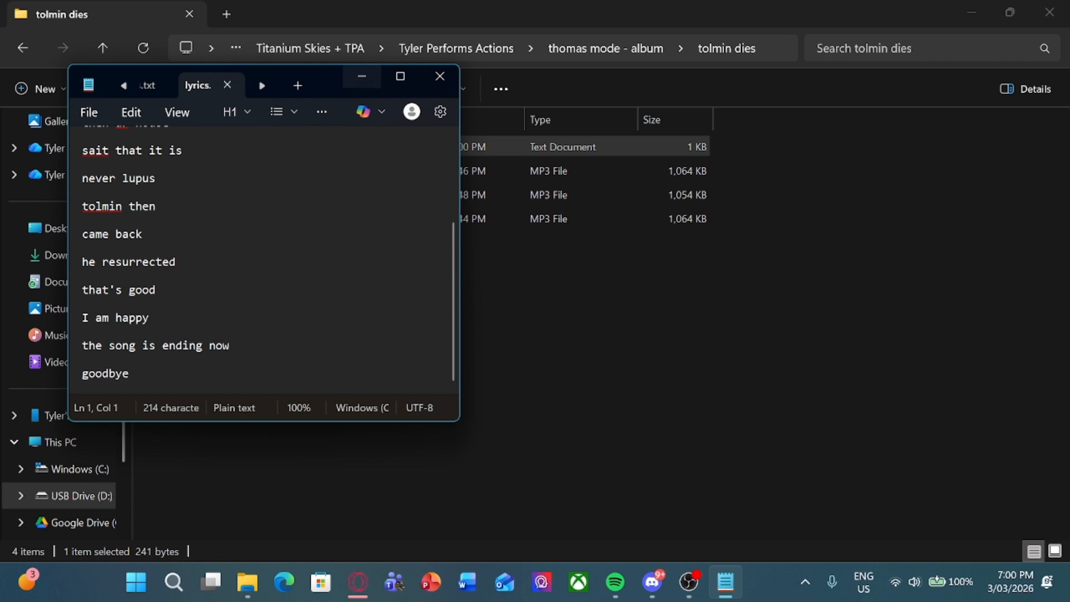
{"action": "scroll", "coordinate": [262, 262], "scroll_direction": "up", "scroll_amount": 4}
{"action": "scroll", "coordinate": [262, 262], "scroll_direction": "down", "scroll_amount": 4}
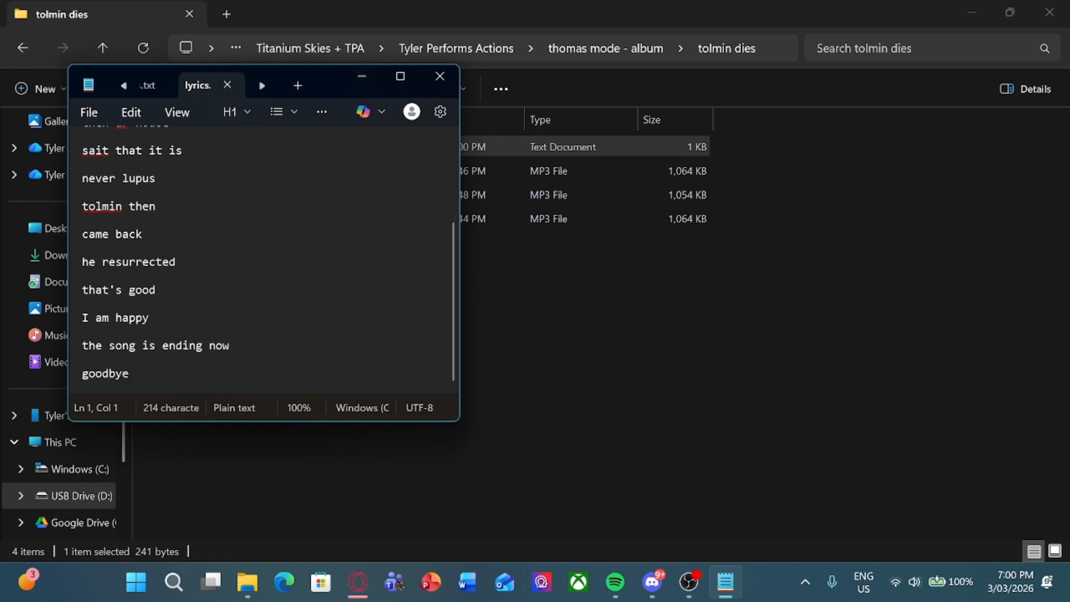
{"action": "scroll", "coordinate": [262, 262], "scroll_direction": "up", "scroll_amount": 4}
{"action": "scroll", "coordinate": [262, 262], "scroll_direction": "down", "scroll_amount": 4}
{"action": "scroll", "coordinate": [262, 262], "scroll_direction": "up", "scroll_amount": 4}
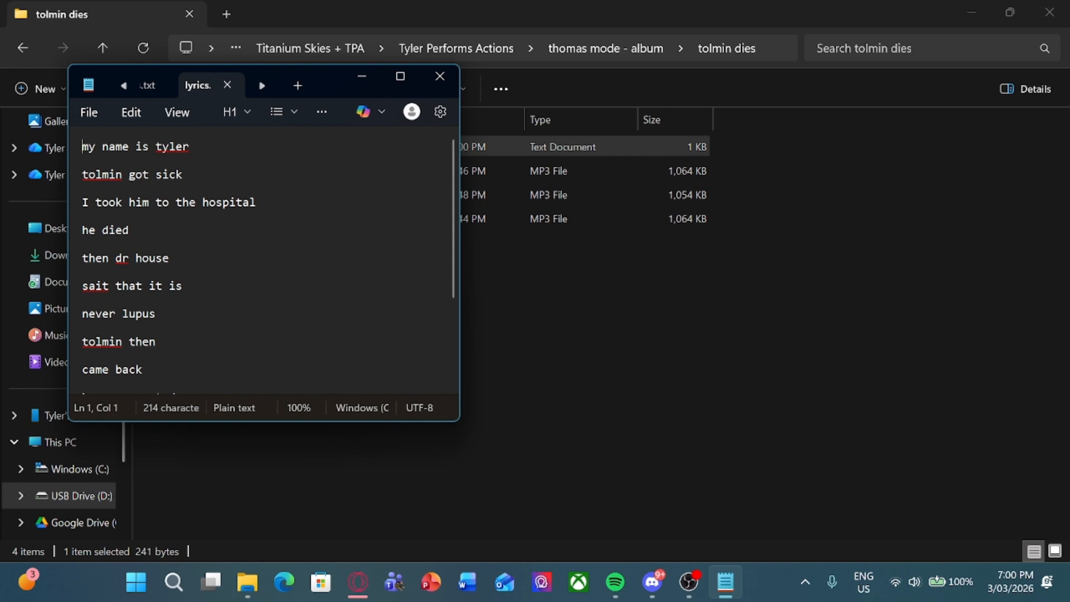
{"action": "left_click", "coordinate": [353, 73]}
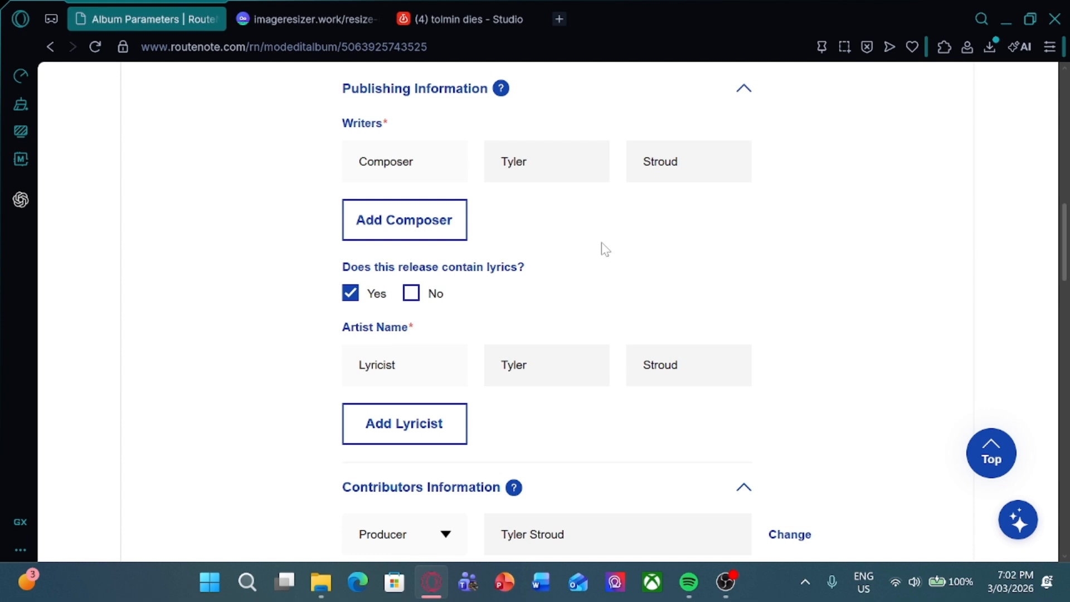
Step: Look through the Primary Genre options in the RouteNote album form and close the list without choosing another genre
{"action": "scroll", "coordinate": [603, 247], "scroll_direction": "down", "scroll_amount": 3}
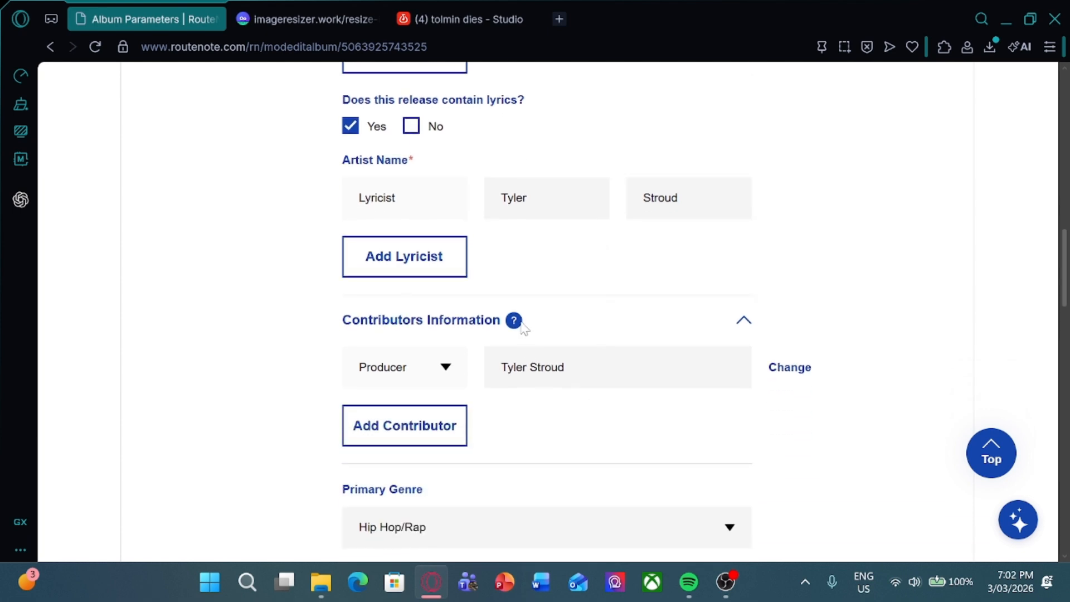
{"action": "scroll", "coordinate": [530, 385], "scroll_direction": "down", "scroll_amount": 2}
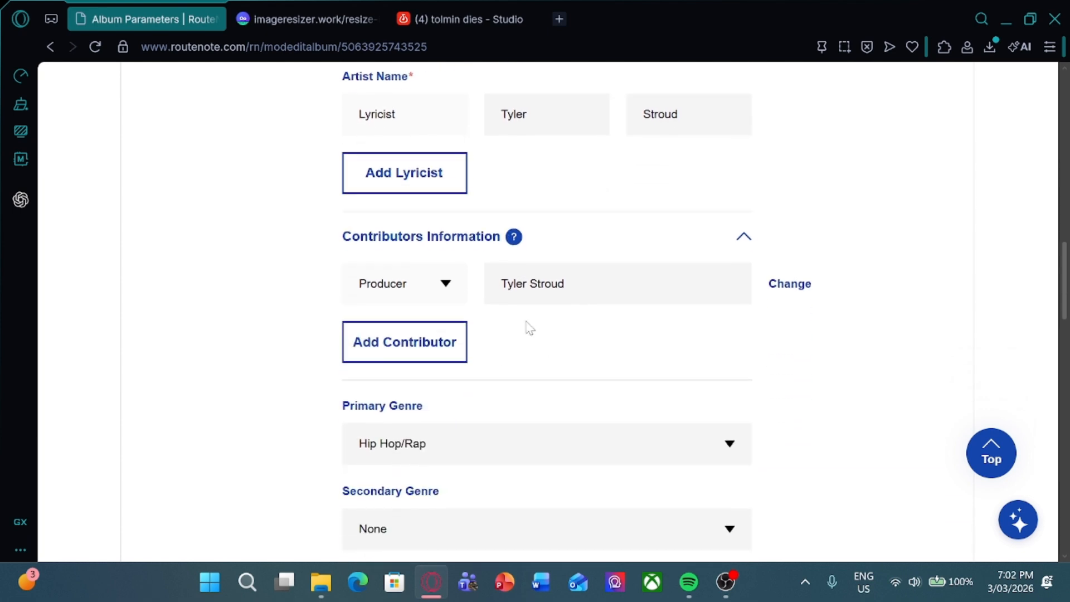
{"action": "scroll", "coordinate": [505, 371], "scroll_direction": "down", "scroll_amount": 2}
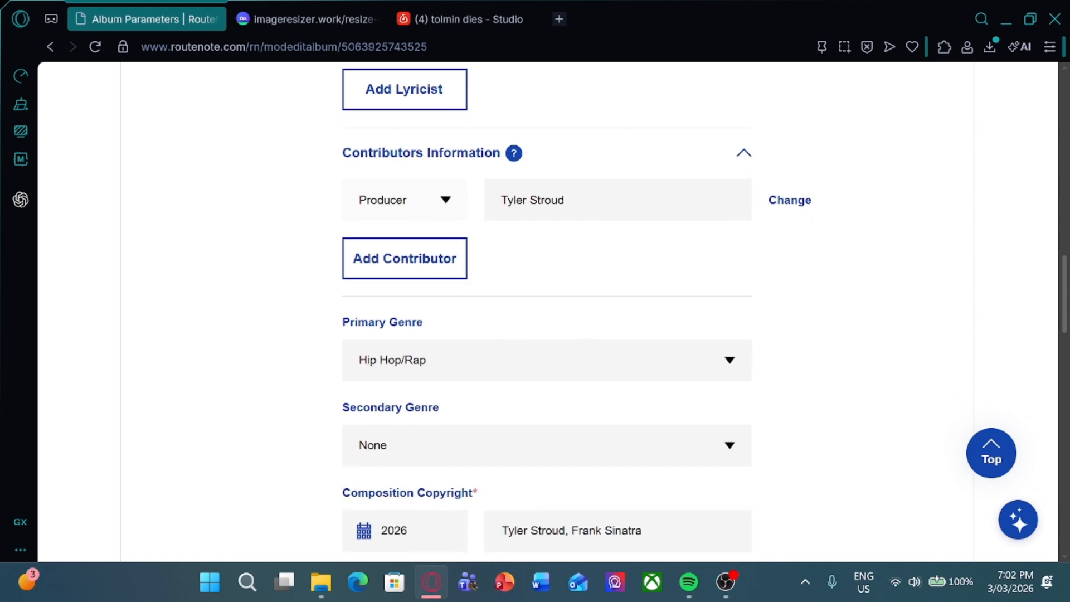
{"action": "left_click", "coordinate": [595, 361]}
{"action": "scroll", "coordinate": [599, 425], "scroll_direction": "down", "scroll_amount": 4}
{"action": "scroll", "coordinate": [601, 435], "scroll_direction": "up", "scroll_amount": 4}
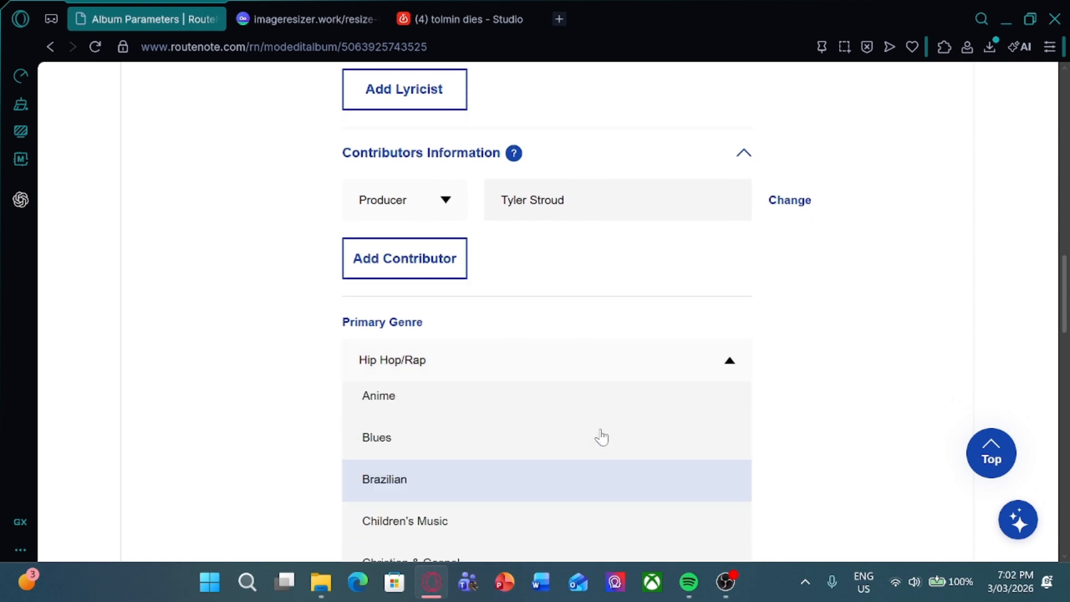
{"action": "scroll", "coordinate": [602, 438], "scroll_direction": "up", "scroll_amount": 1}
{"action": "scroll", "coordinate": [547, 424], "scroll_direction": "down", "scroll_amount": 3}
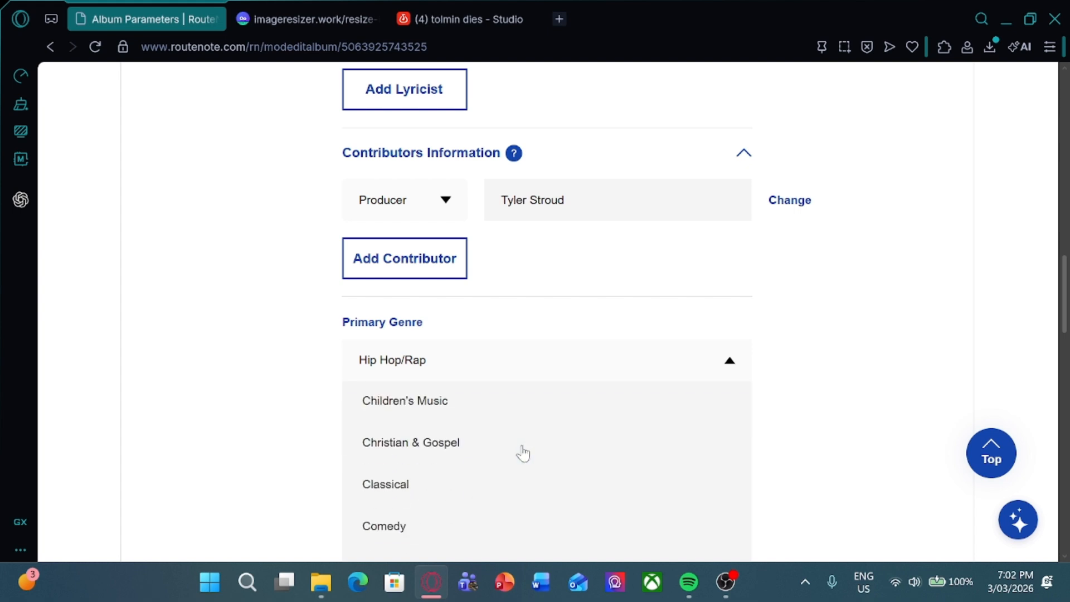
{"action": "scroll", "coordinate": [523, 452], "scroll_direction": "down", "scroll_amount": 8}
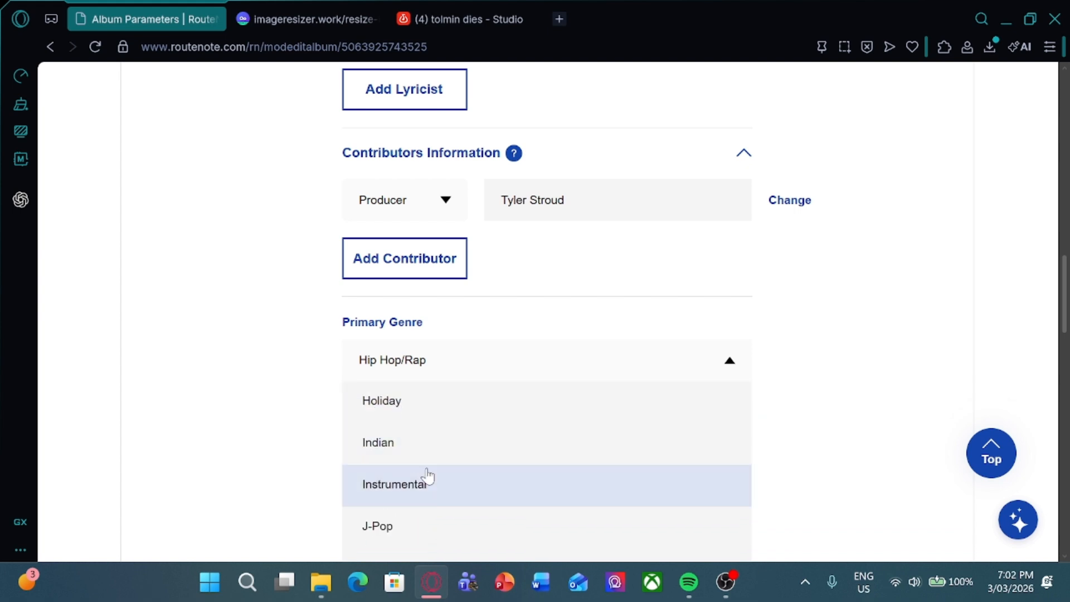
{"action": "scroll", "coordinate": [447, 473], "scroll_direction": "up", "scroll_amount": 3}
{"action": "scroll", "coordinate": [447, 474], "scroll_direction": "down", "scroll_amount": 4}
{"action": "left_click", "coordinate": [756, 333]}
{"action": "scroll", "coordinate": [726, 343], "scroll_direction": "down", "scroll_amount": 1}
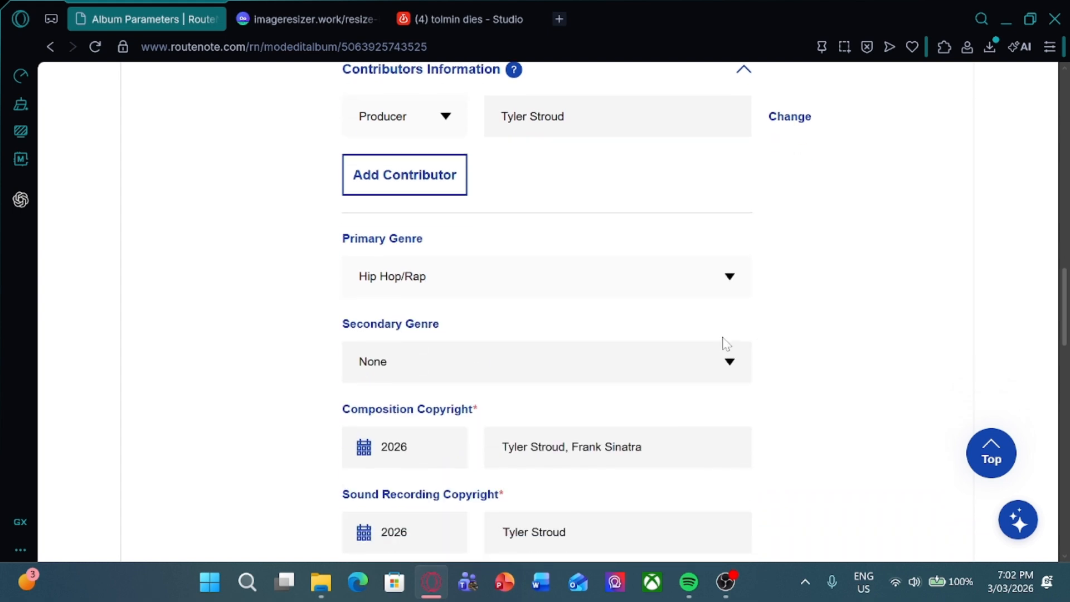
Step: Check the album's copyright, record label, release dates and explicit content setting, and save the album details
{"action": "scroll", "coordinate": [774, 349], "scroll_direction": "down", "scroll_amount": 3}
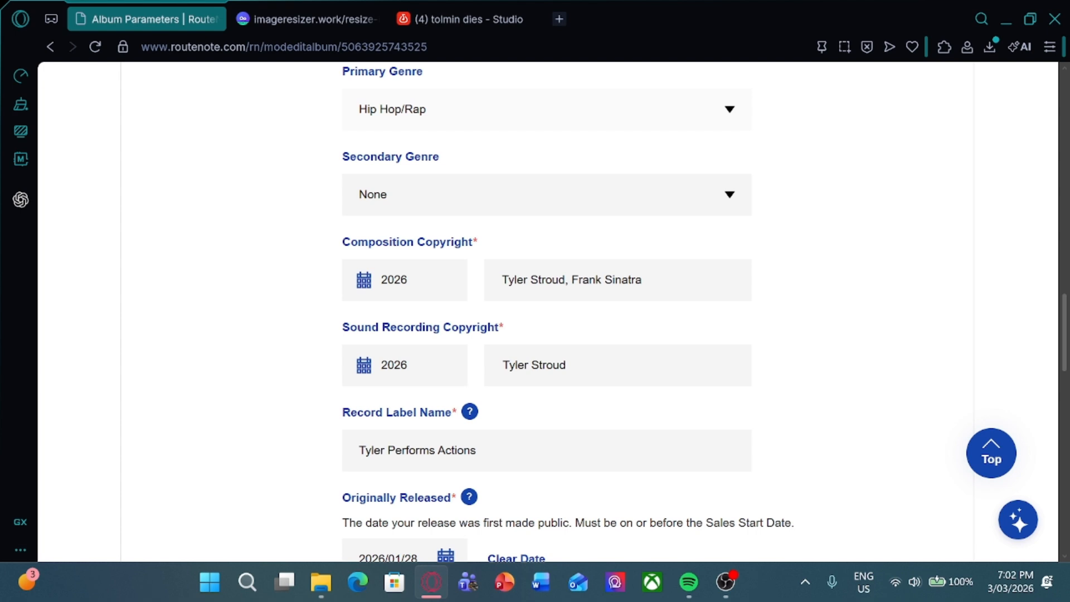
{"action": "scroll", "coordinate": [547, 312], "scroll_direction": "down", "scroll_amount": 3}
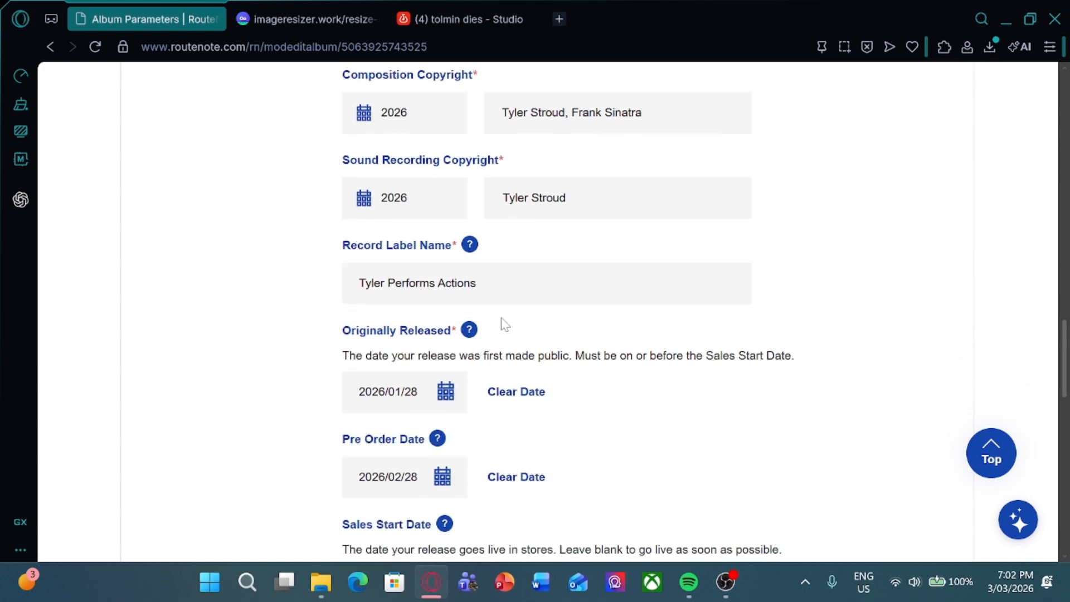
{"action": "scroll", "coordinate": [511, 350], "scroll_direction": "down", "scroll_amount": 2}
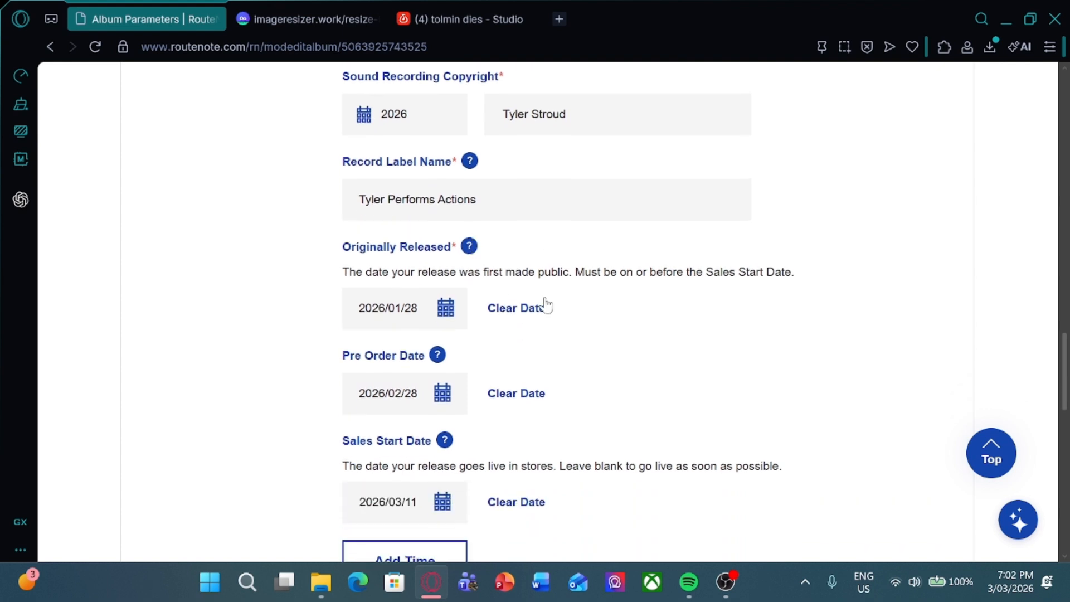
{"action": "scroll", "coordinate": [545, 306], "scroll_direction": "down", "scroll_amount": 5}
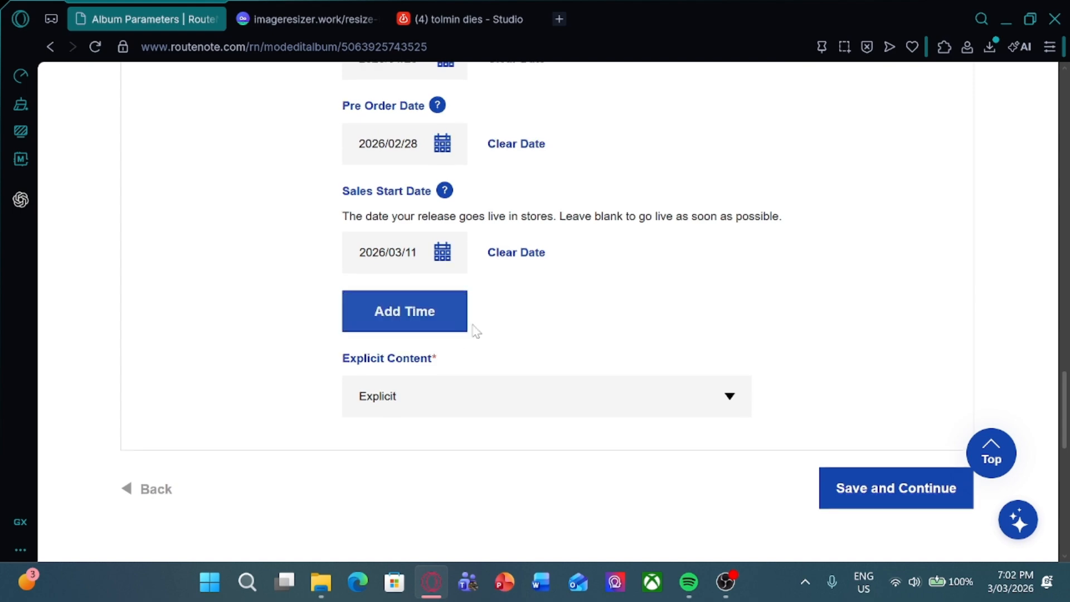
{"action": "scroll", "coordinate": [540, 268], "scroll_direction": "up", "scroll_amount": 3}
{"action": "scroll", "coordinate": [724, 299], "scroll_direction": "down", "scroll_amount": 8}
{"action": "scroll", "coordinate": [792, 279], "scroll_direction": "up", "scroll_amount": 3}
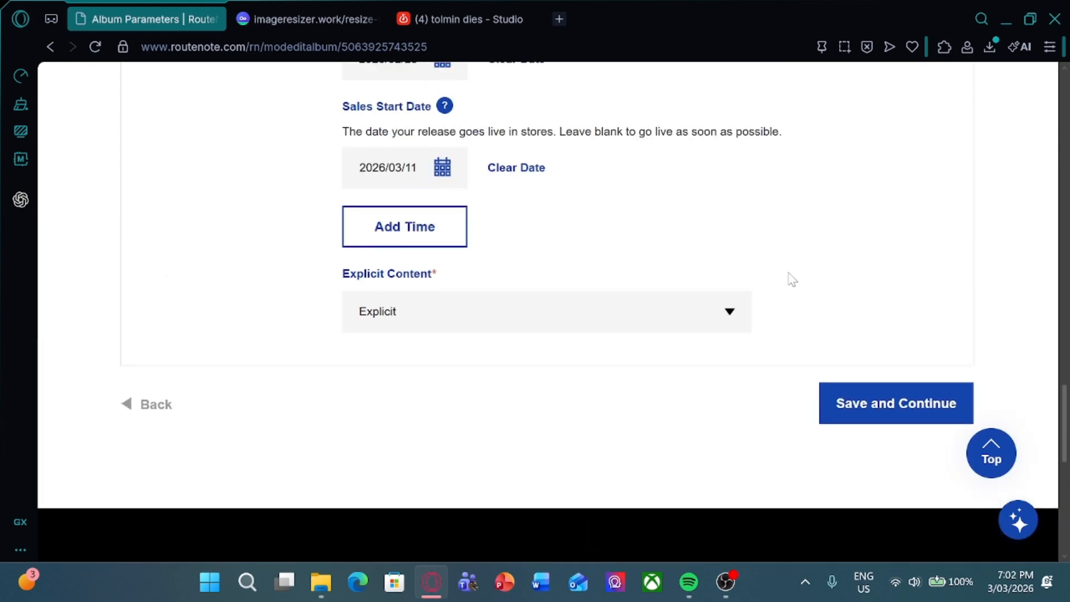
{"action": "left_click", "coordinate": [887, 402]}
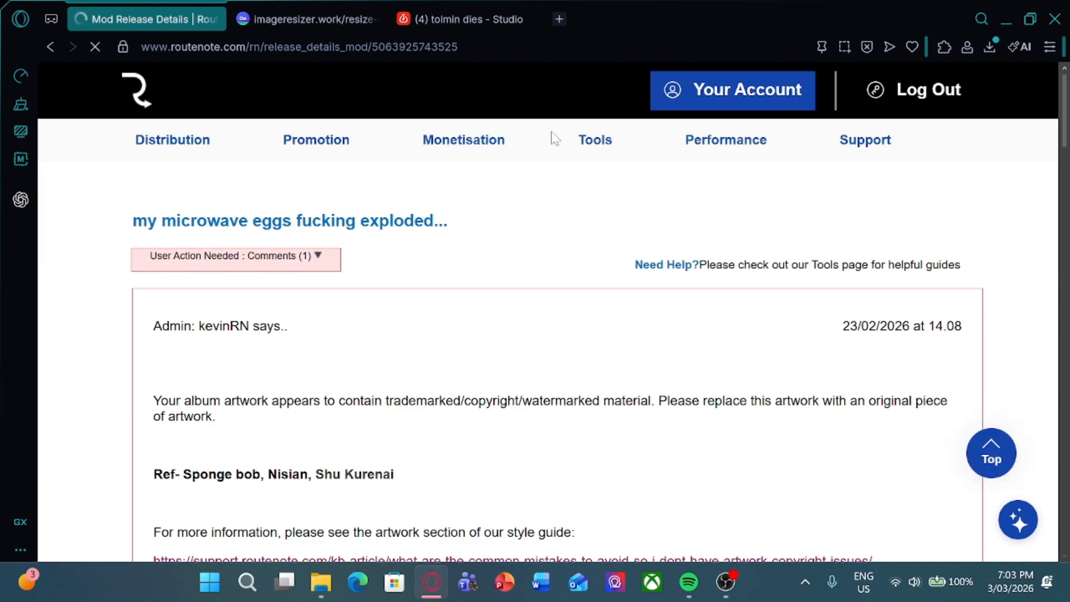
Step: Open the release's audio upload page and enter Tolmin Dies as the track title
{"action": "scroll", "coordinate": [350, 318], "scroll_direction": "down", "scroll_amount": 4}
{"action": "scroll", "coordinate": [350, 319], "scroll_direction": "down", "scroll_amount": 18}
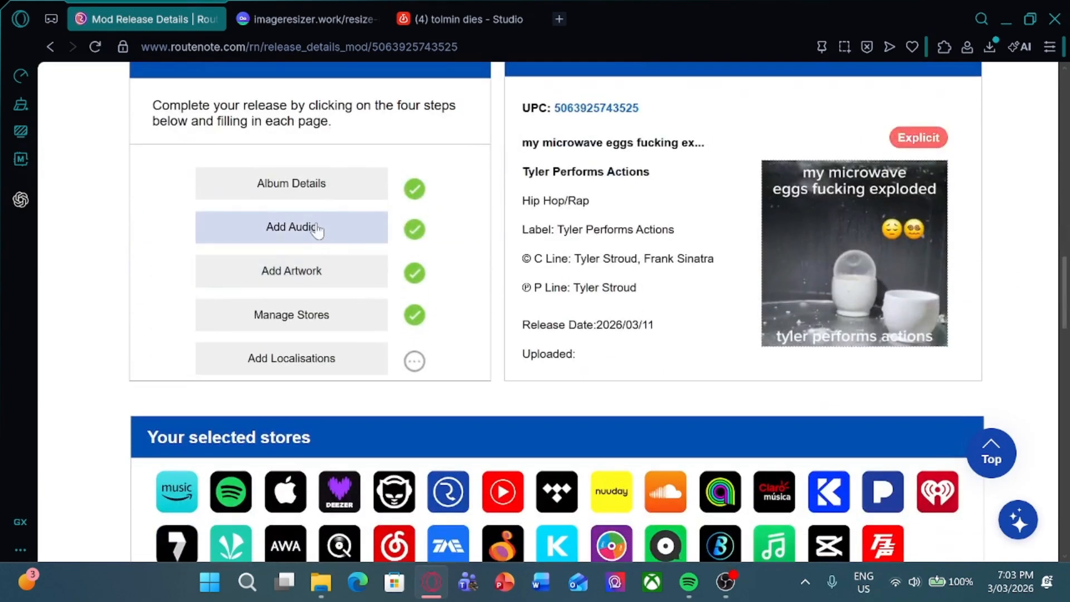
{"action": "left_click", "coordinate": [318, 229]}
{"action": "scroll", "coordinate": [423, 322], "scroll_direction": "down", "scroll_amount": 10}
{"action": "scroll", "coordinate": [358, 260], "scroll_direction": "up", "scroll_amount": 4}
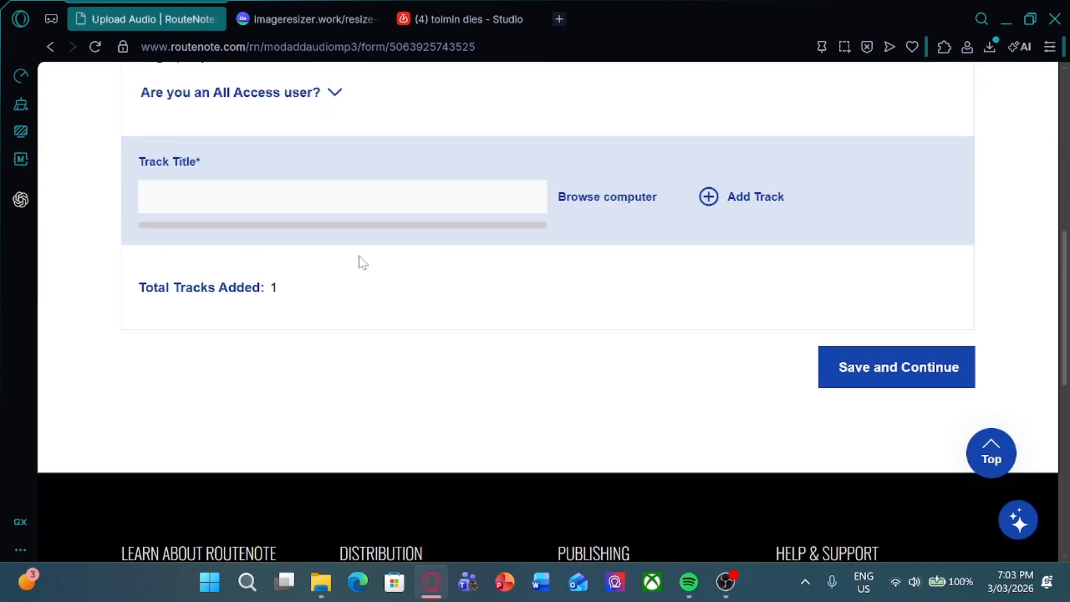
{"action": "left_click", "coordinate": [334, 281]}
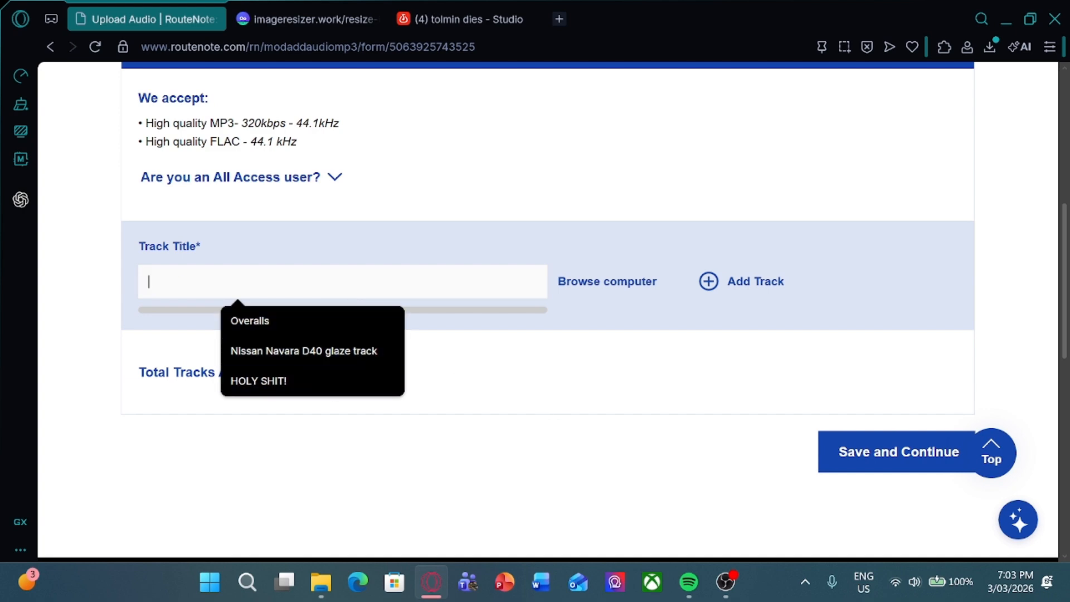
{"action": "type", "text": "T"}
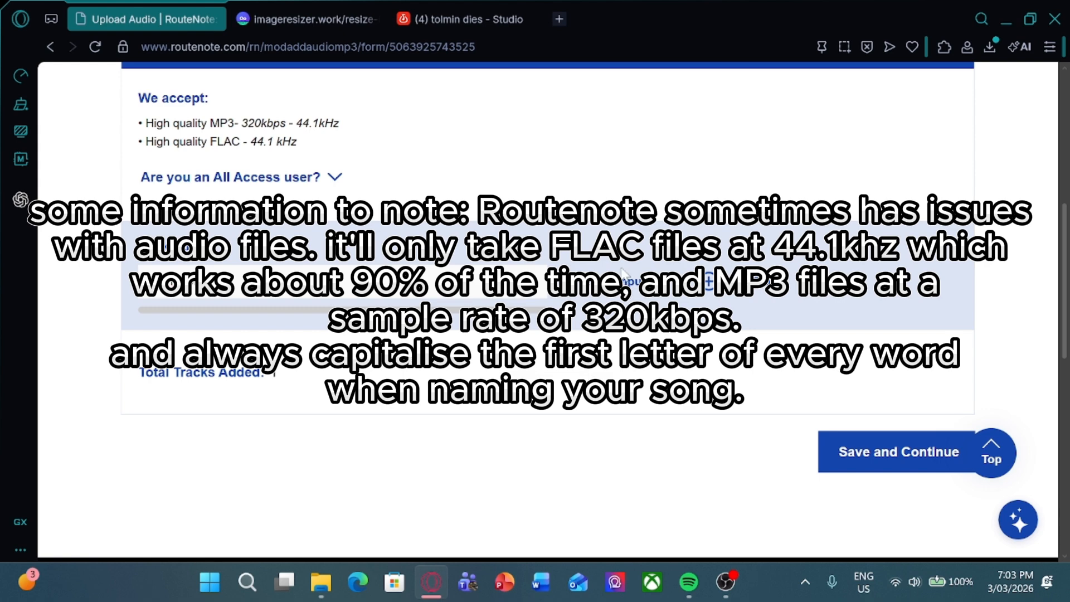
Step: Upload the tolmin_dies audio file for the track from the thomas mode - album's tolmin dies folder on USB Drive (D:)
{"action": "left_click", "coordinate": [633, 289]}
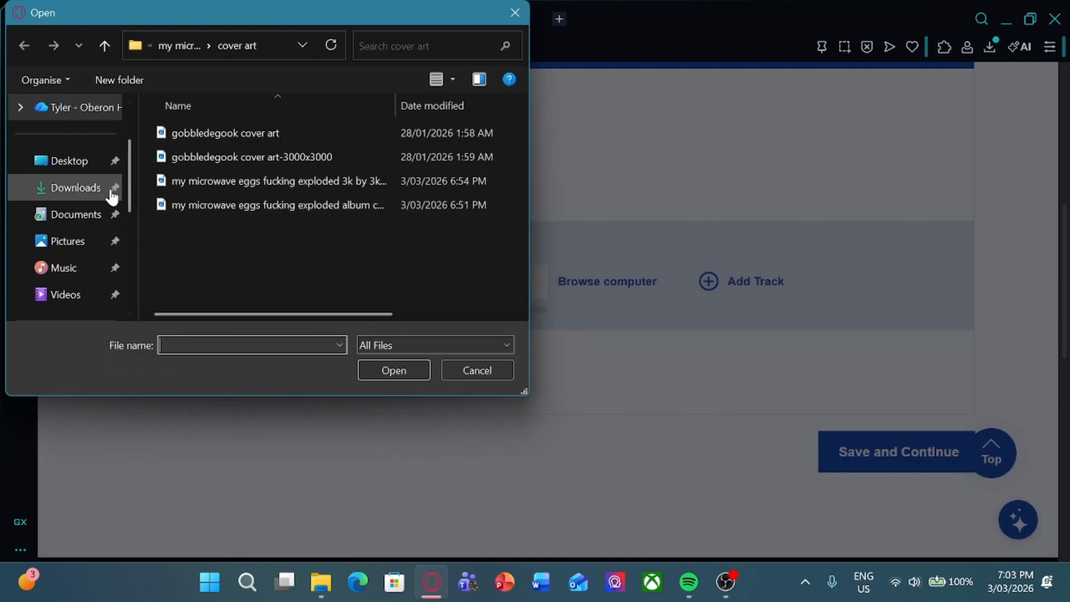
{"action": "scroll", "coordinate": [68, 290], "scroll_direction": "down", "scroll_amount": 1}
{"action": "scroll", "coordinate": [73, 279], "scroll_direction": "down", "scroll_amount": 2}
{"action": "left_click", "coordinate": [87, 268]}
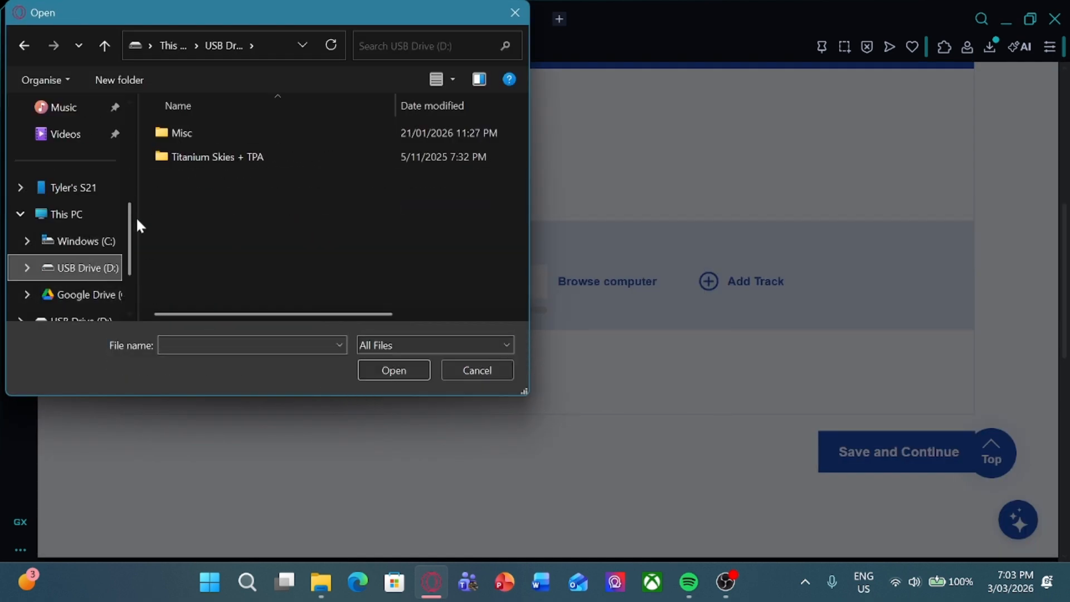
{"action": "double_click", "coordinate": [189, 156]}
{"action": "double_click", "coordinate": [258, 157]}
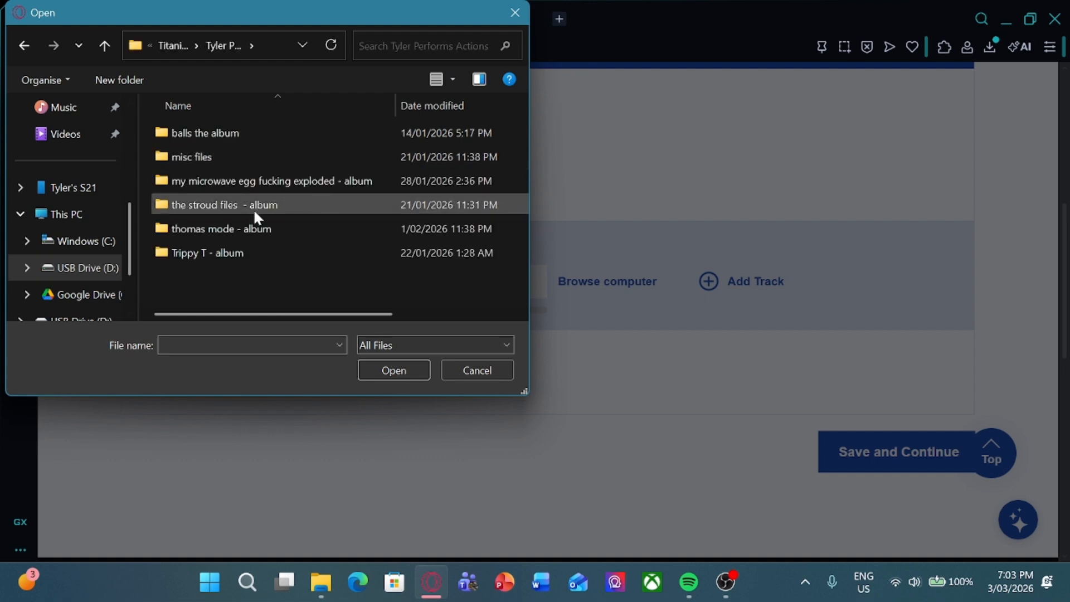
{"action": "double_click", "coordinate": [226, 229]}
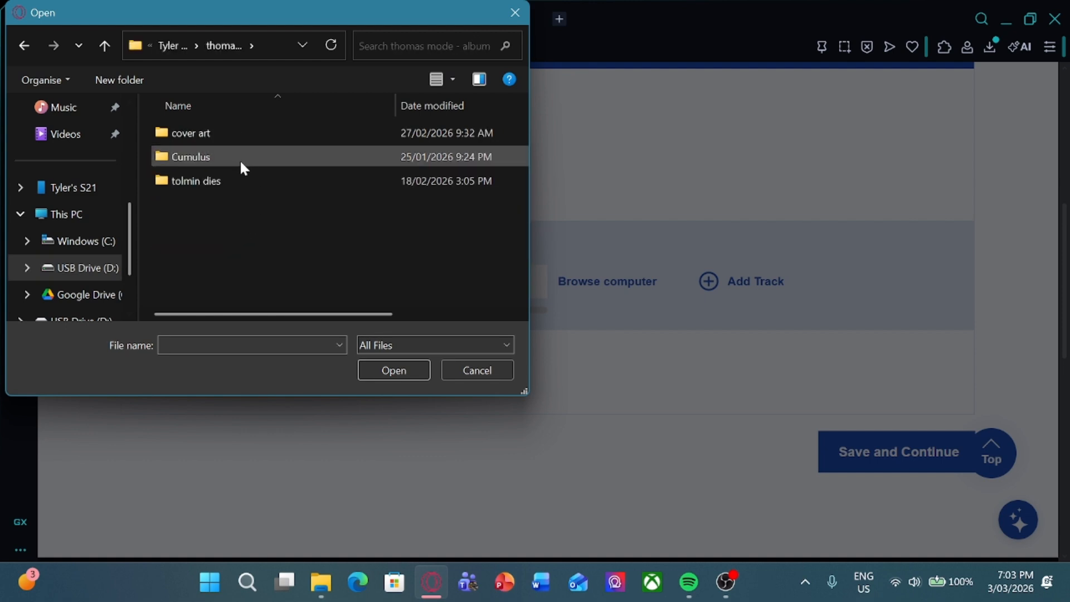
{"action": "left_click", "coordinate": [237, 188]}
{"action": "double_click", "coordinate": [255, 189]}
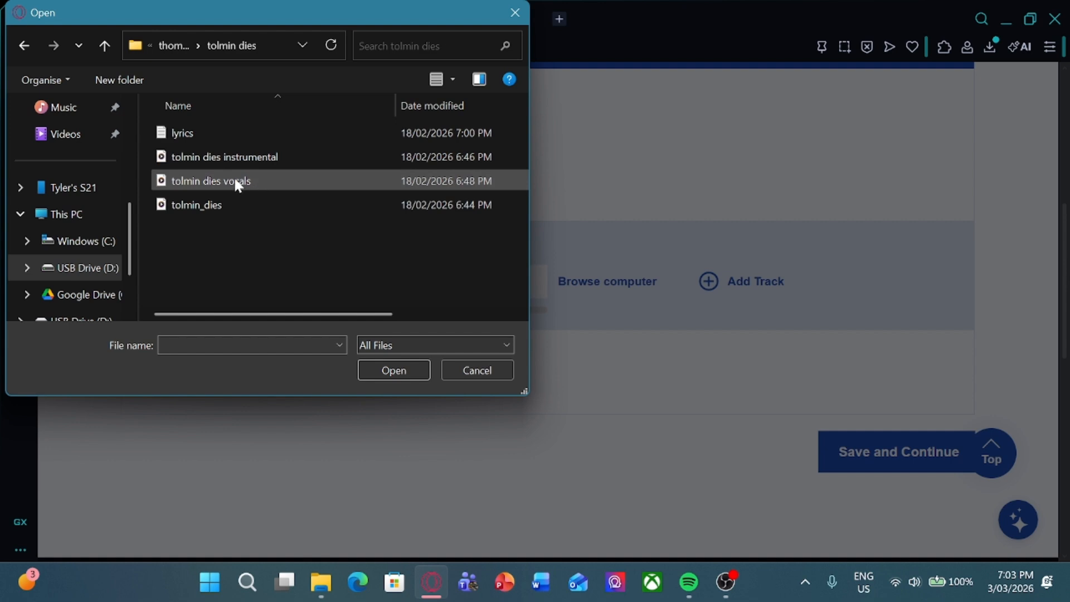
{"action": "left_click", "coordinate": [238, 204]}
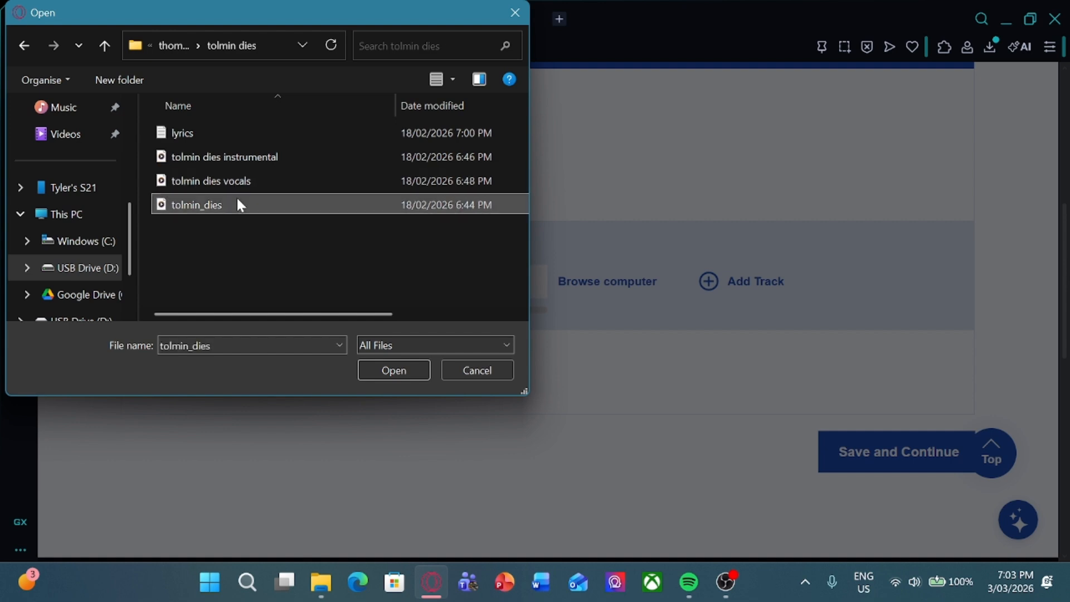
{"action": "left_click", "coordinate": [383, 374]}
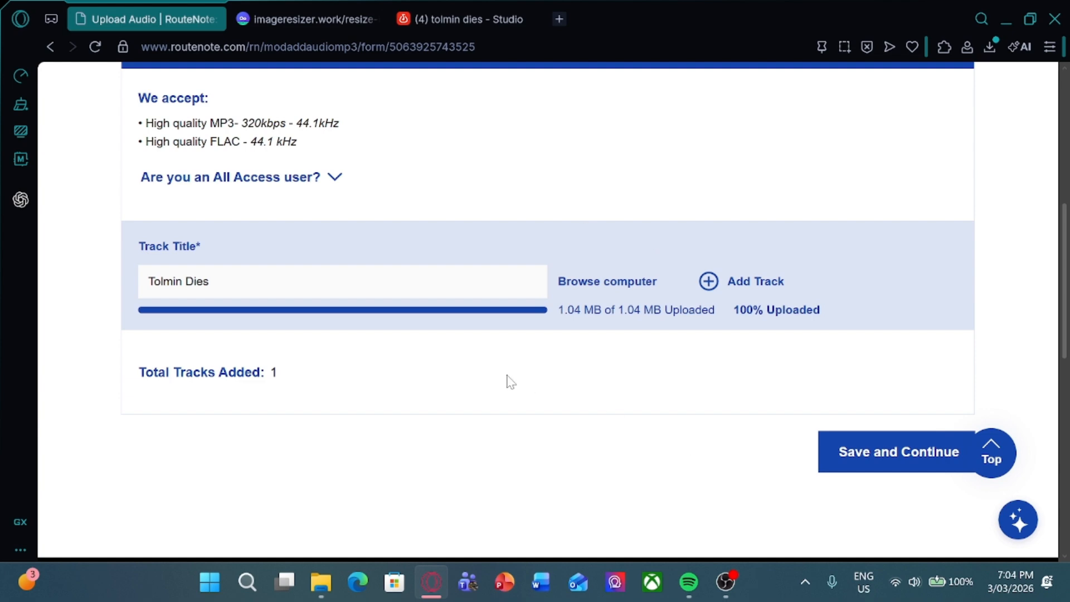
Step: Save the uploaded audio track and set its Title Version to normal in the audio metadata form
{"action": "scroll", "coordinate": [436, 422], "scroll_direction": "up", "scroll_amount": 6}
{"action": "scroll", "coordinate": [452, 415], "scroll_direction": "down", "scroll_amount": 6}
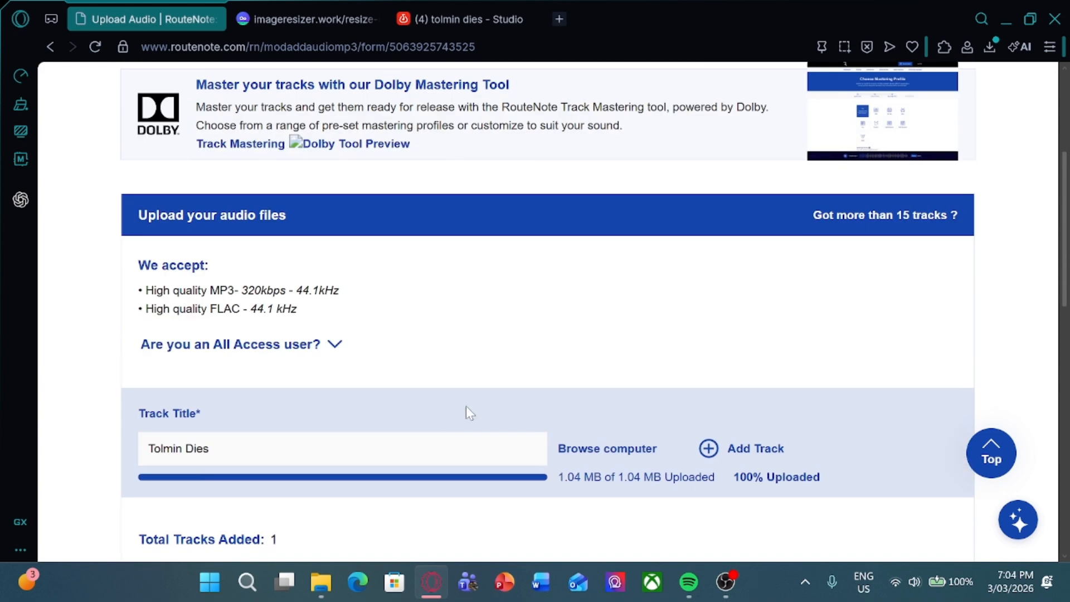
{"action": "left_click", "coordinate": [832, 446]}
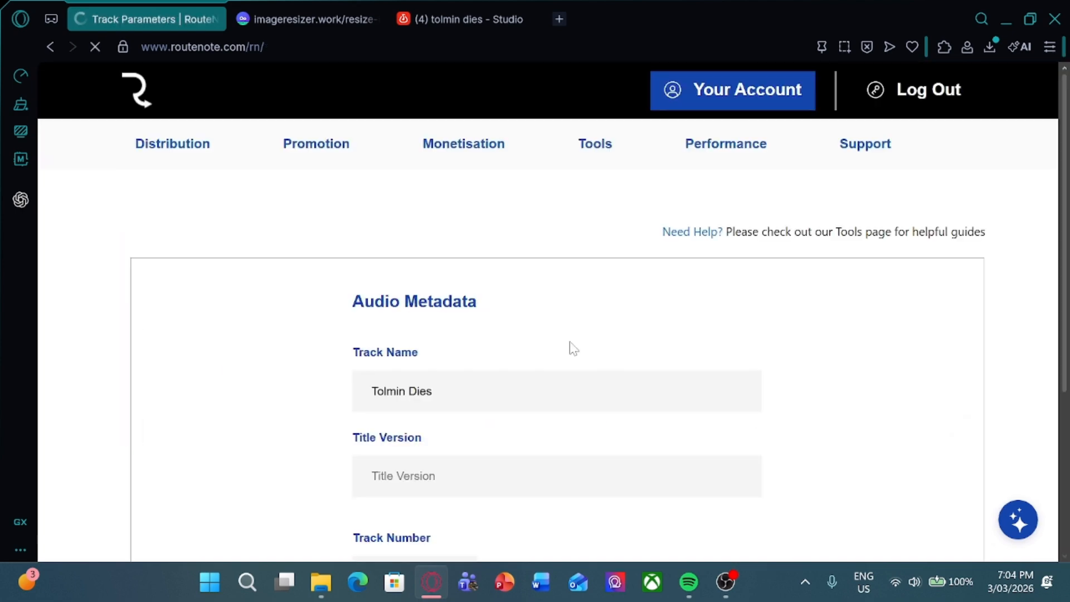
{"action": "scroll", "coordinate": [550, 351], "scroll_direction": "down", "scroll_amount": 3}
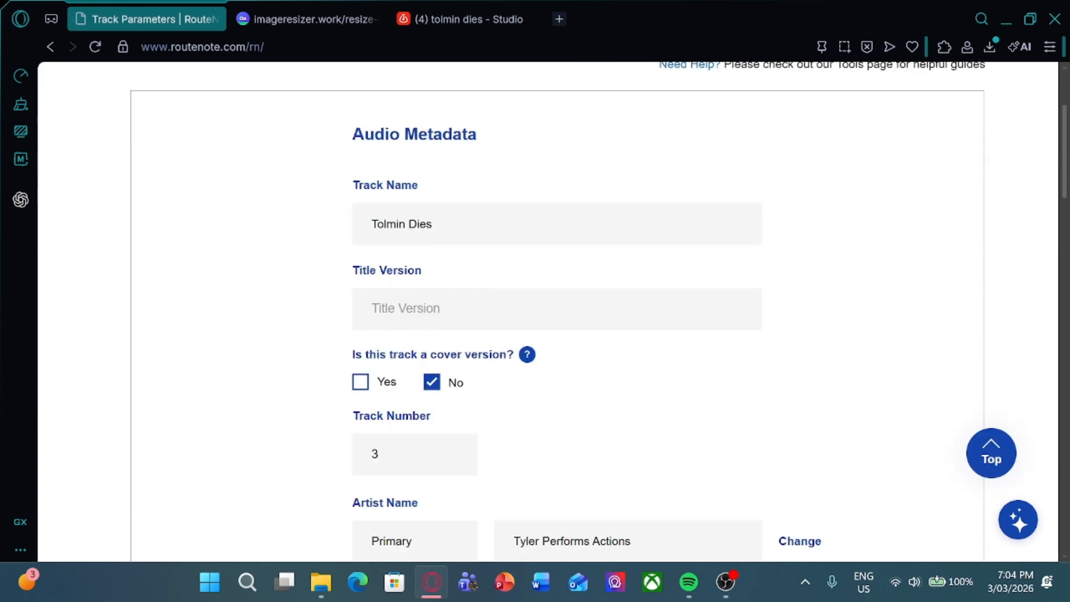
{"action": "left_click", "coordinate": [435, 309]}
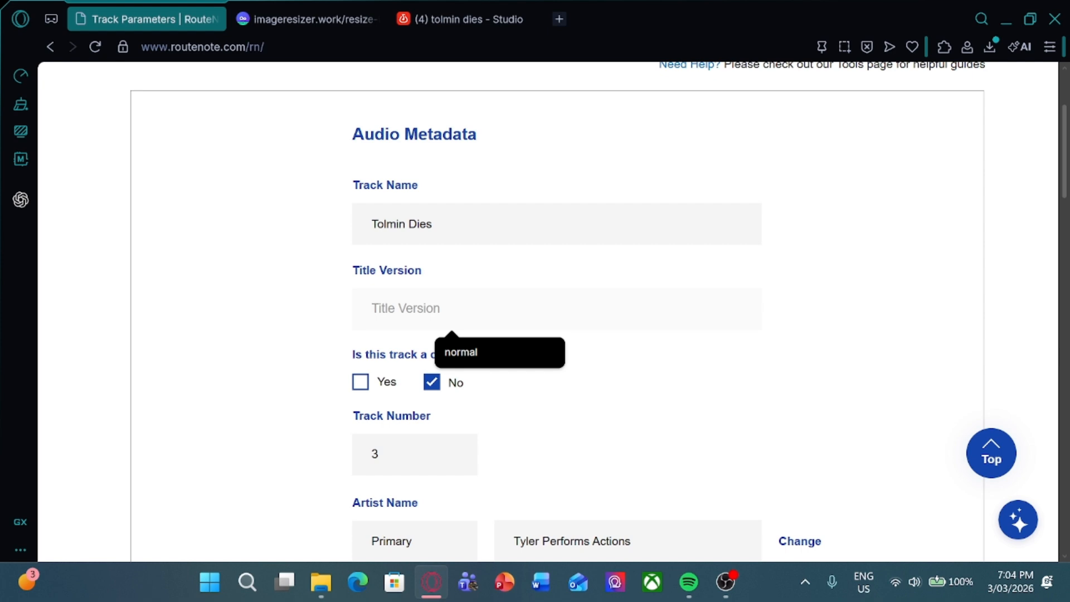
{"action": "left_click", "coordinate": [477, 352]}
Step: Review the track's cover version setting, track number, artist, composer, lyrics and contributor details in the metadata form
{"action": "scroll", "coordinate": [536, 375], "scroll_direction": "down", "scroll_amount": 3}
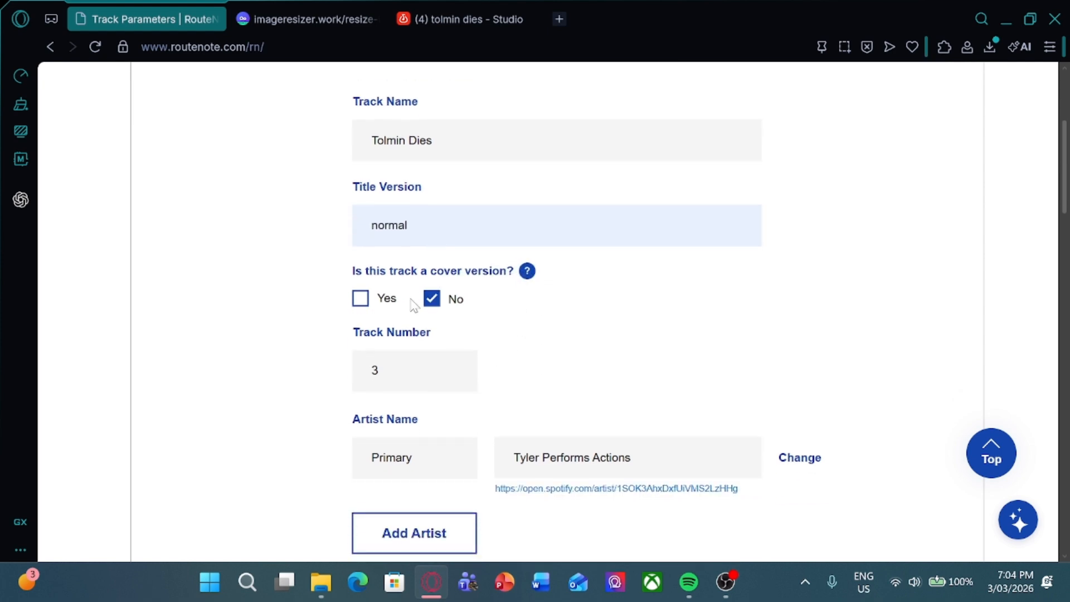
{"action": "scroll", "coordinate": [432, 242], "scroll_direction": "down", "scroll_amount": 2}
{"action": "scroll", "coordinate": [432, 241], "scroll_direction": "up", "scroll_amount": 2}
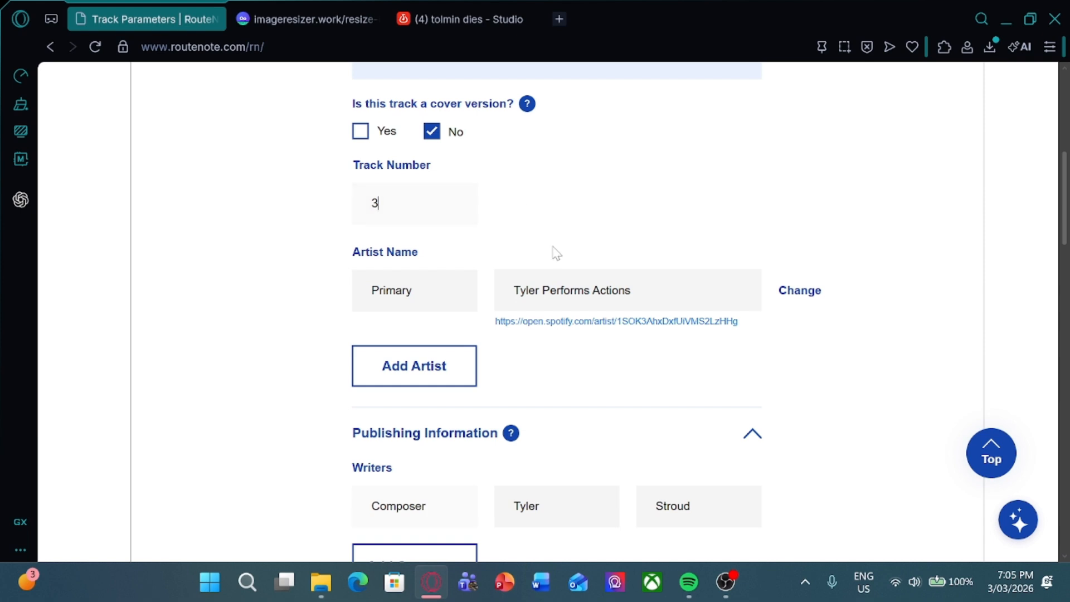
{"action": "scroll", "coordinate": [554, 251], "scroll_direction": "down", "scroll_amount": 3}
{"action": "scroll", "coordinate": [538, 335], "scroll_direction": "down", "scroll_amount": 3}
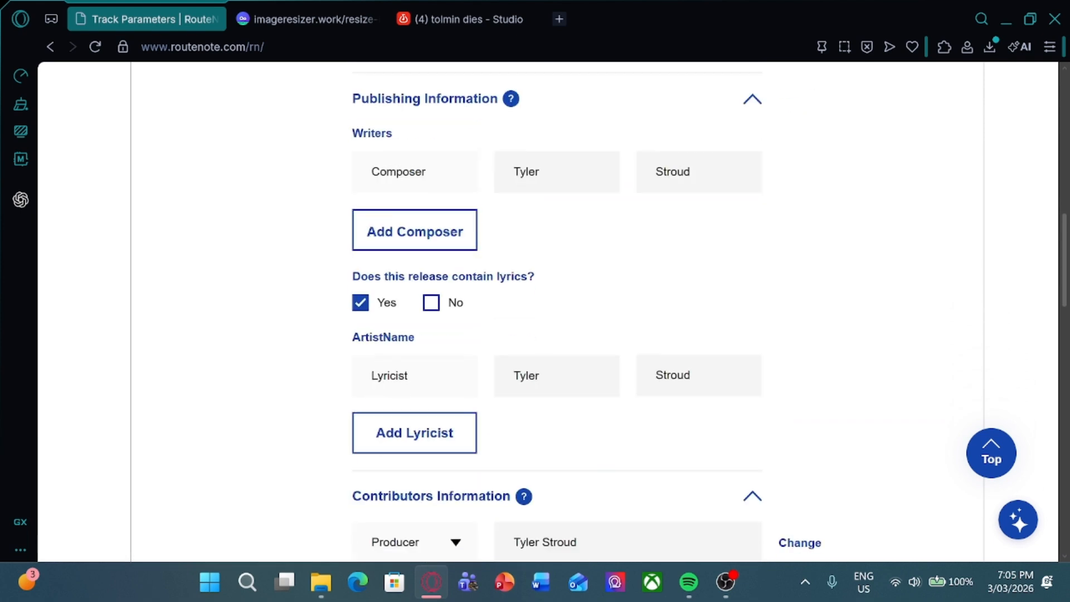
{"action": "scroll", "coordinate": [557, 281], "scroll_direction": "down", "scroll_amount": 2}
{"action": "scroll", "coordinate": [557, 280], "scroll_direction": "down", "scroll_amount": 7}
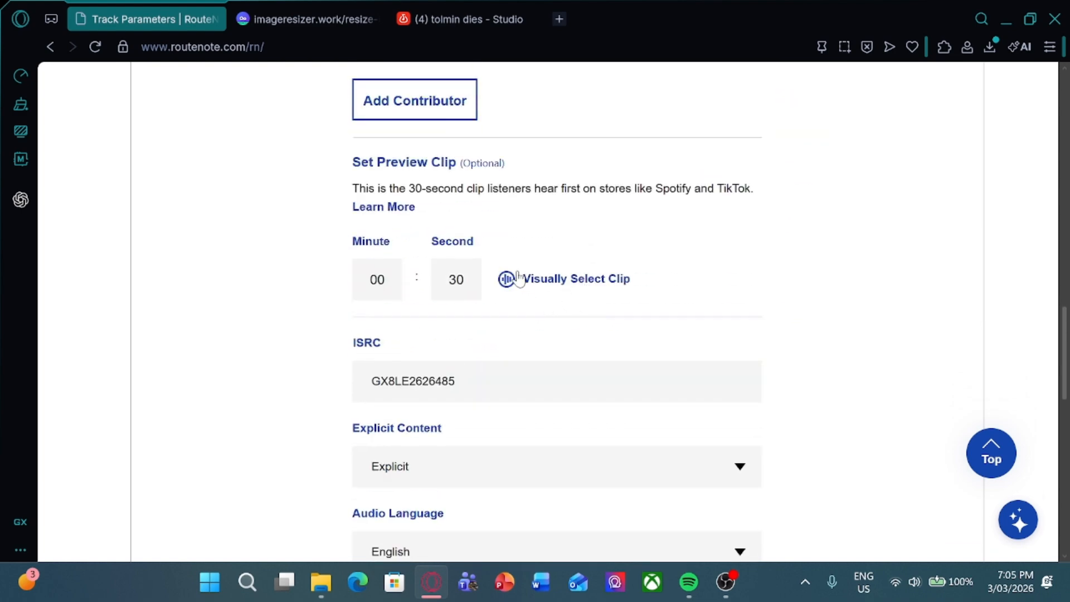
Step: Open the visual preview clip selector for Tolmin Dies, play a short part of the clip and cancel without setting a preview
{"action": "left_click", "coordinate": [527, 290]}
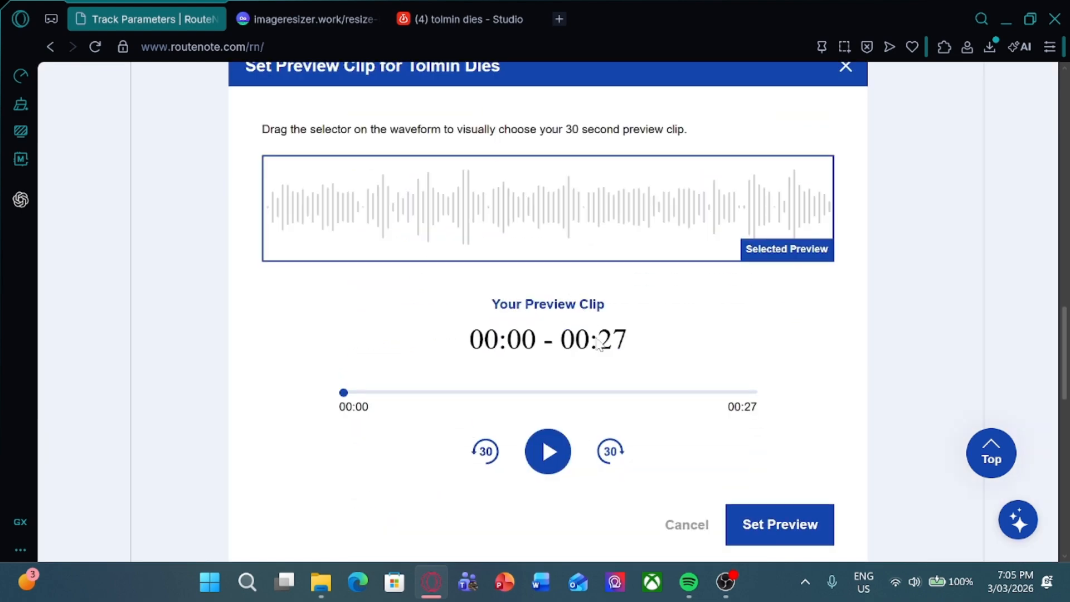
{"action": "left_click", "coordinate": [551, 452]}
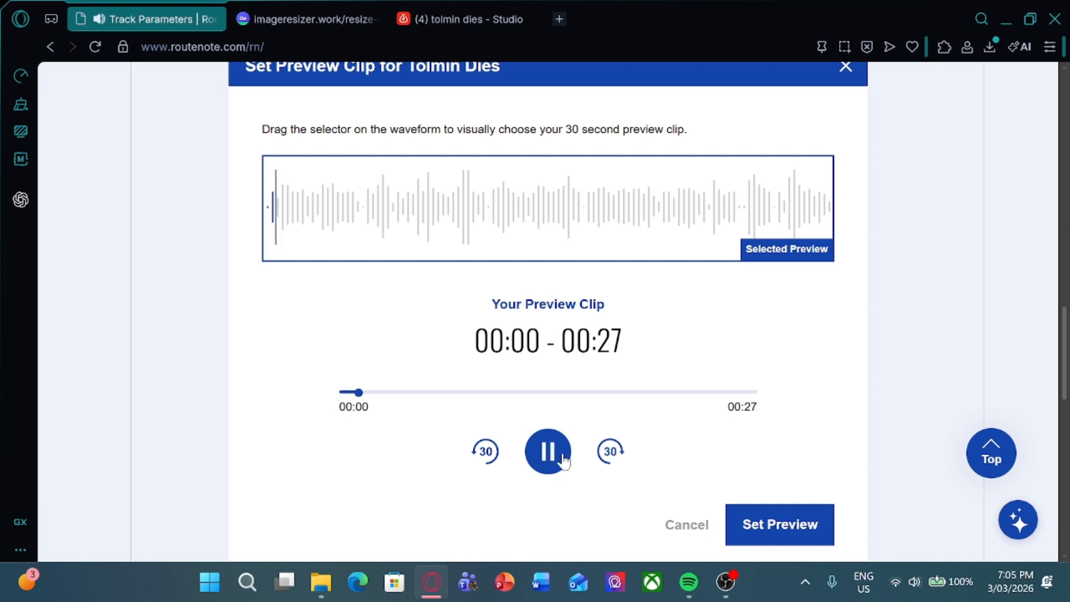
{"action": "left_click", "coordinate": [563, 460]}
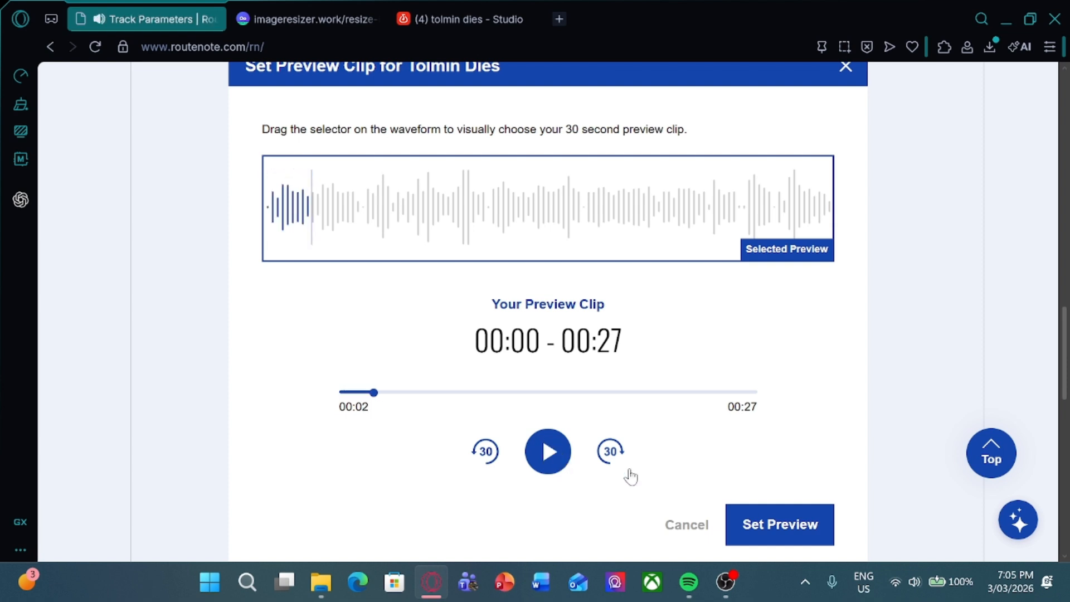
{"action": "left_click", "coordinate": [705, 534]}
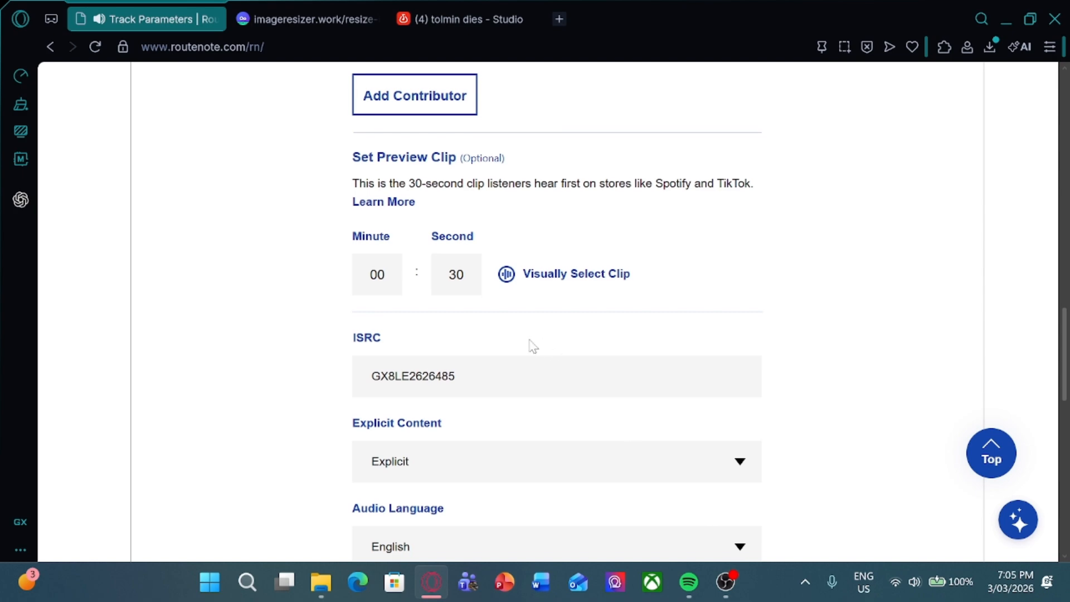
Step: Check the track's ISRC, explicit content and audio language, save the metadata and mark uploading for the release as finished
{"action": "scroll", "coordinate": [530, 346], "scroll_direction": "down", "scroll_amount": 3}
{"action": "scroll", "coordinate": [527, 330], "scroll_direction": "up", "scroll_amount": 2}
{"action": "scroll", "coordinate": [545, 335], "scroll_direction": "down", "scroll_amount": 5}
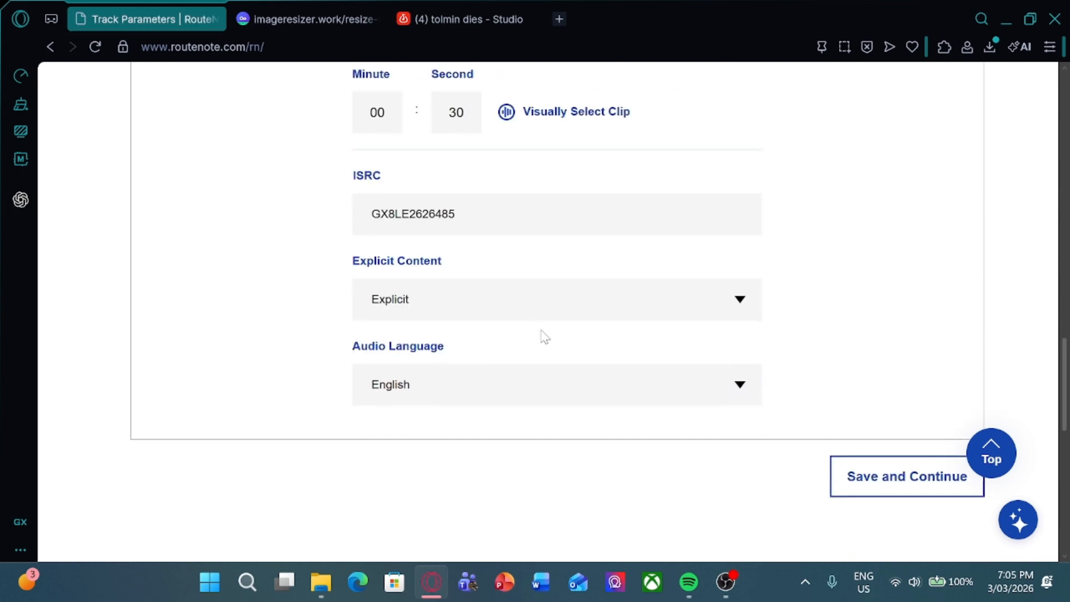
{"action": "scroll", "coordinate": [859, 368], "scroll_direction": "up", "scroll_amount": 2}
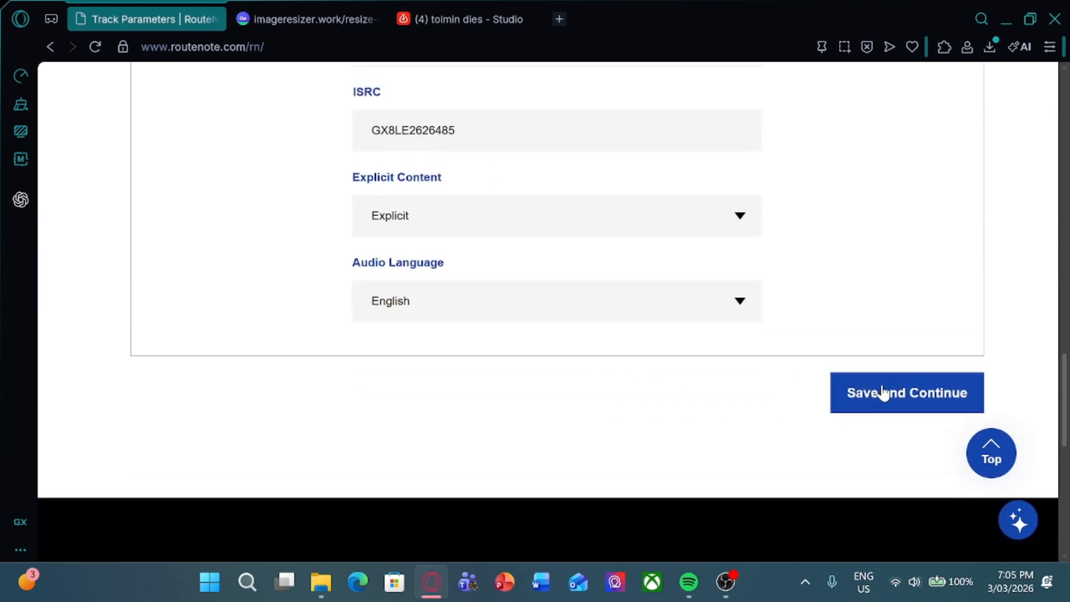
{"action": "left_click", "coordinate": [879, 394]}
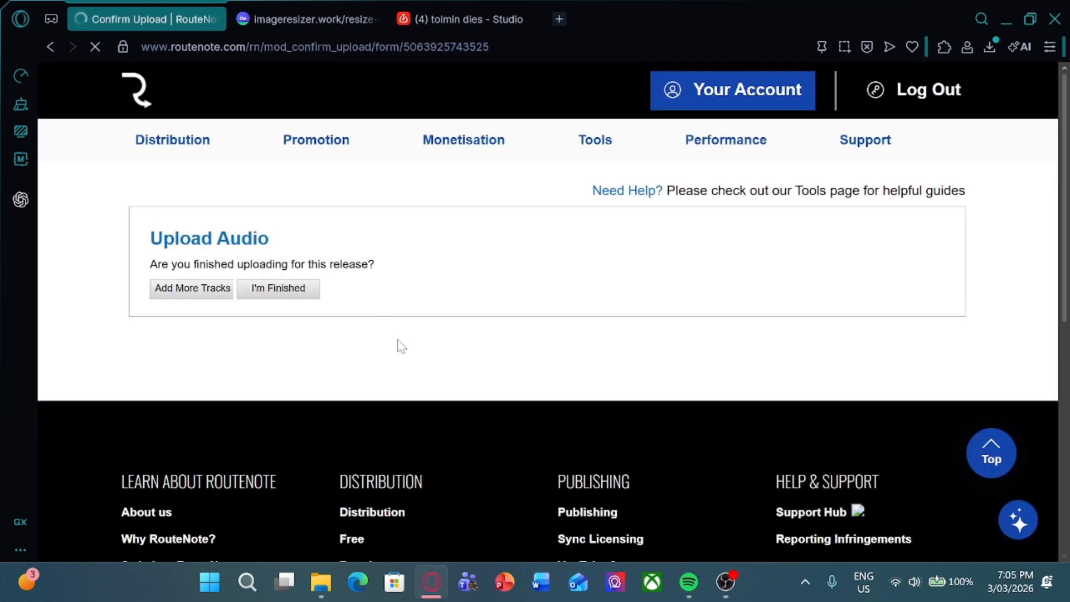
{"action": "left_click", "coordinate": [252, 286]}
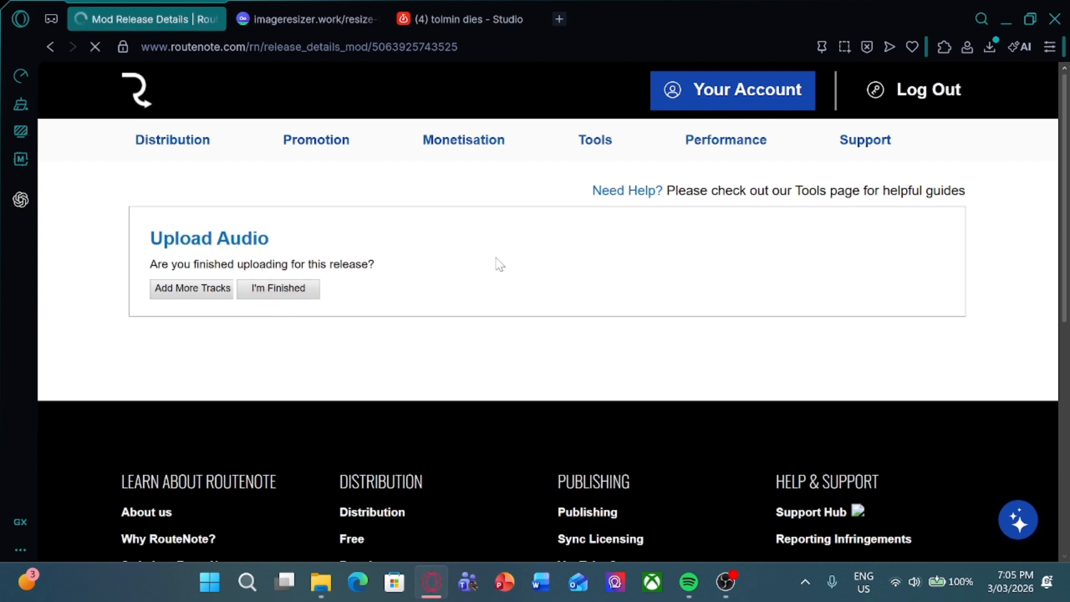
Step: Open the release's store management page and review the selected stores and the iTunes, Amazon, Tencent and Qobuz pricing levels
{"action": "scroll", "coordinate": [500, 264], "scroll_direction": "down", "scroll_amount": 15}
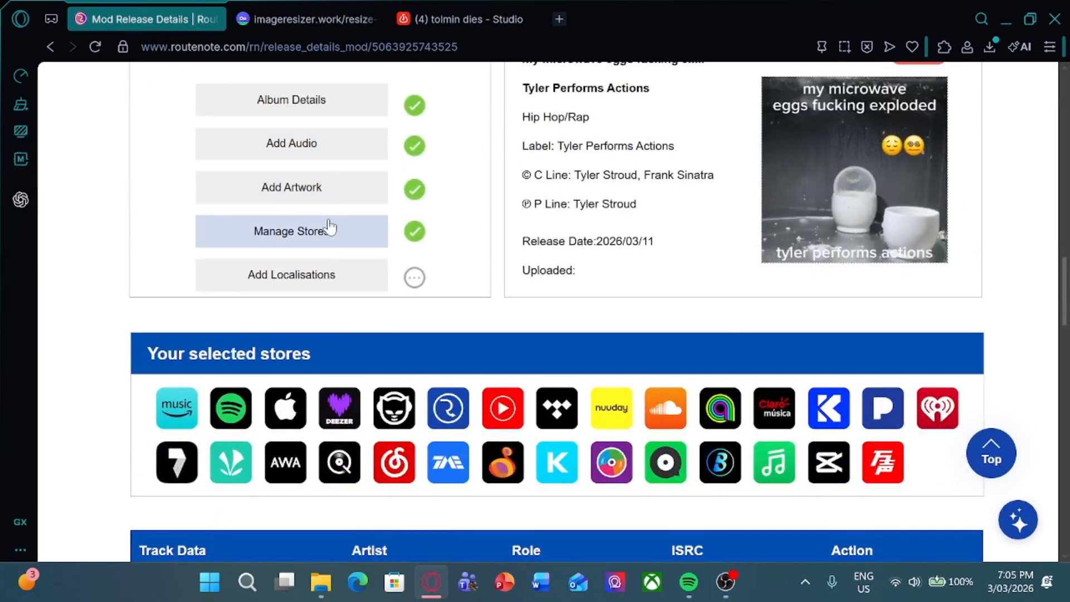
{"action": "left_click", "coordinate": [346, 232]}
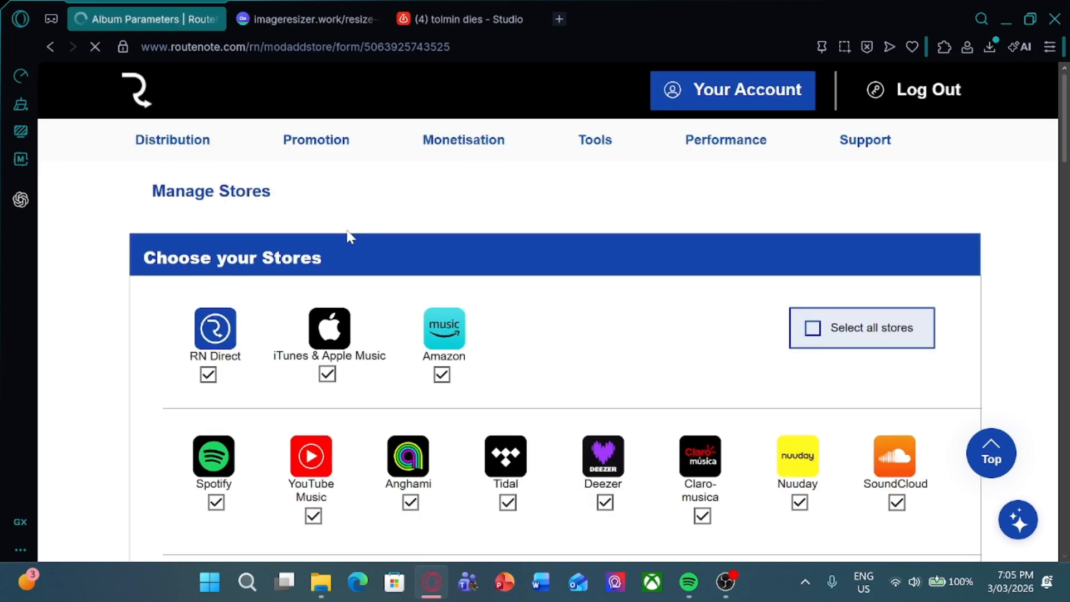
{"action": "scroll", "coordinate": [528, 263], "scroll_direction": "down", "scroll_amount": 12}
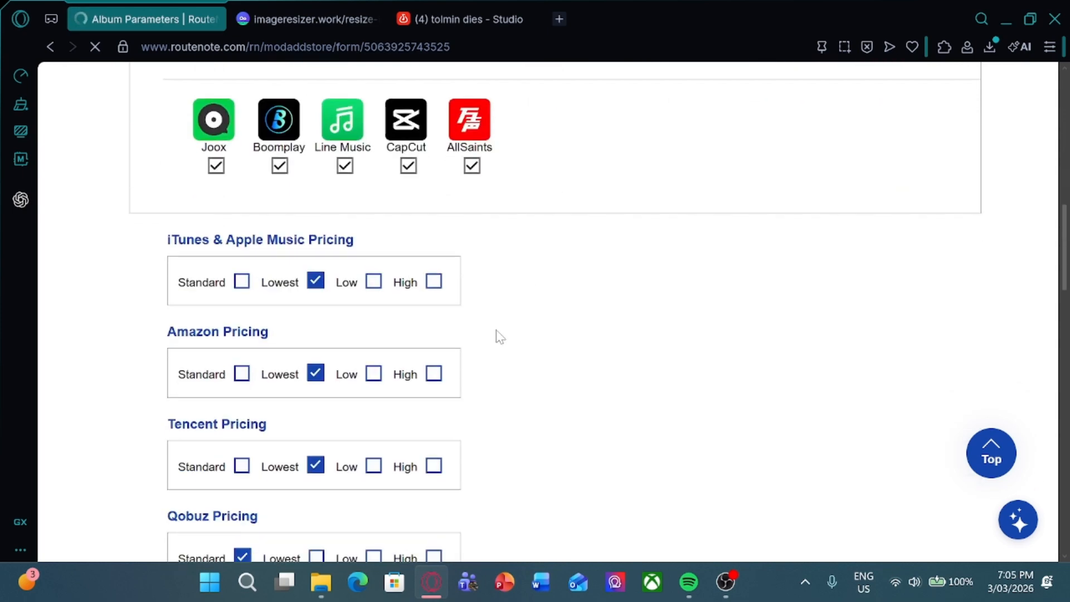
{"action": "scroll", "coordinate": [500, 337], "scroll_direction": "down", "scroll_amount": 1}
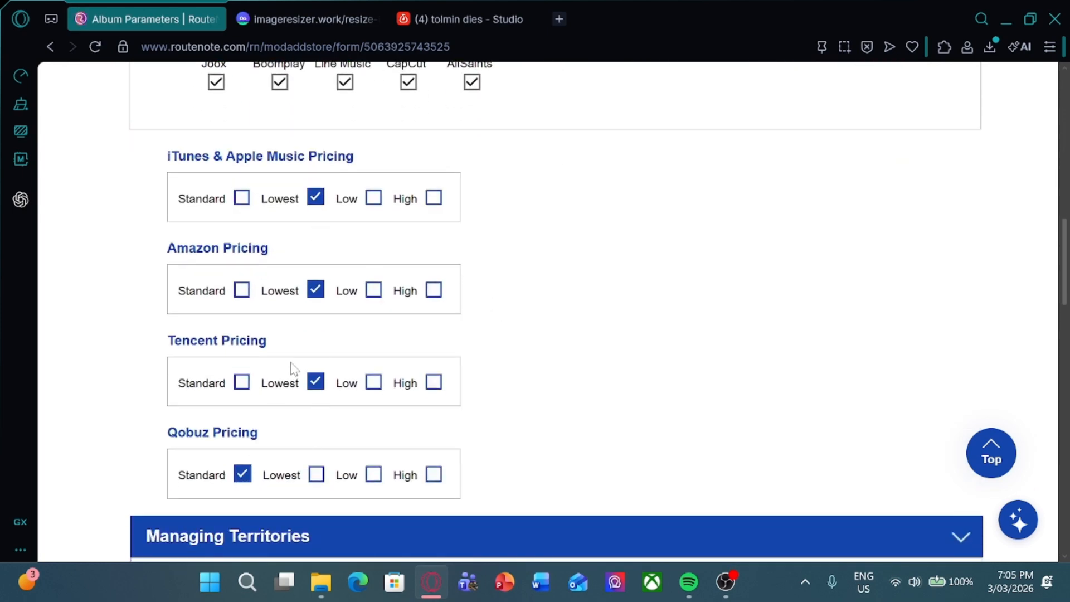
{"action": "scroll", "coordinate": [294, 370], "scroll_direction": "up", "scroll_amount": 5}
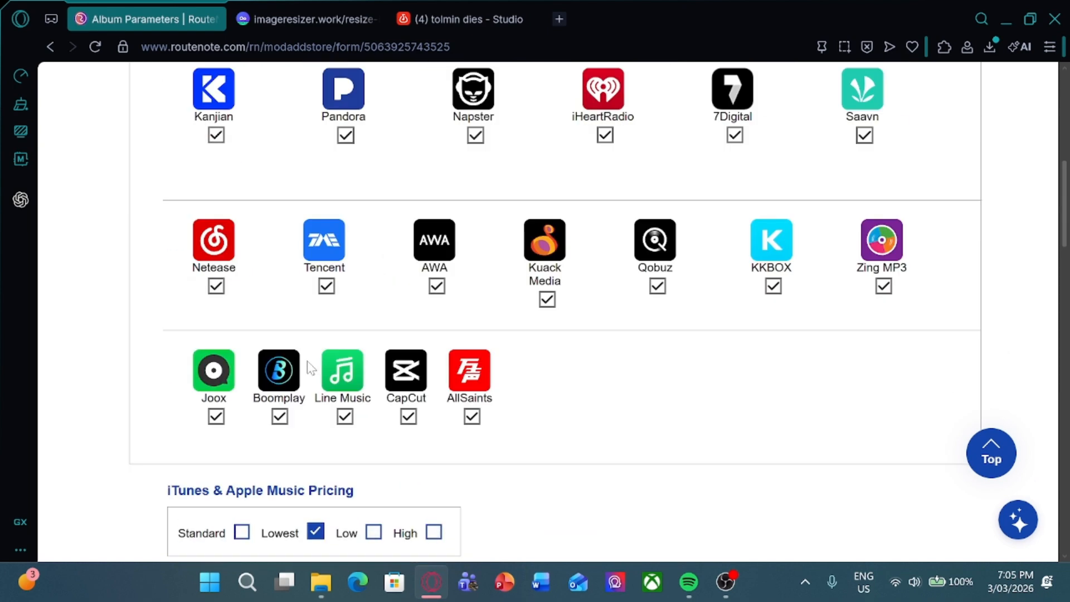
{"action": "scroll", "coordinate": [311, 368], "scroll_direction": "up", "scroll_amount": 4}
{"action": "scroll", "coordinate": [529, 357], "scroll_direction": "down", "scroll_amount": 10}
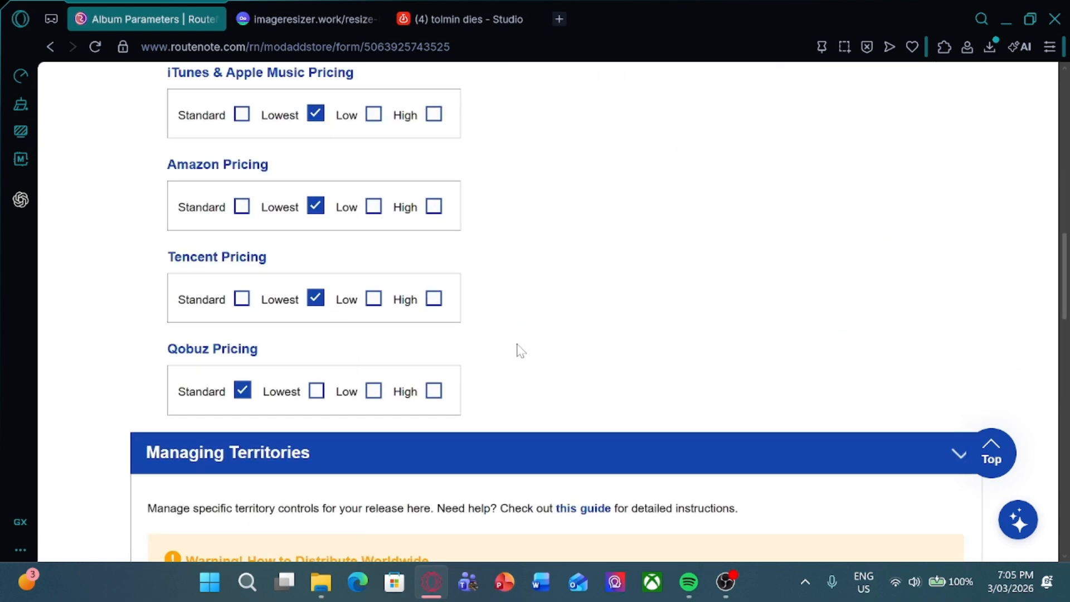
{"action": "scroll", "coordinate": [304, 335], "scroll_direction": "up", "scroll_amount": 12}
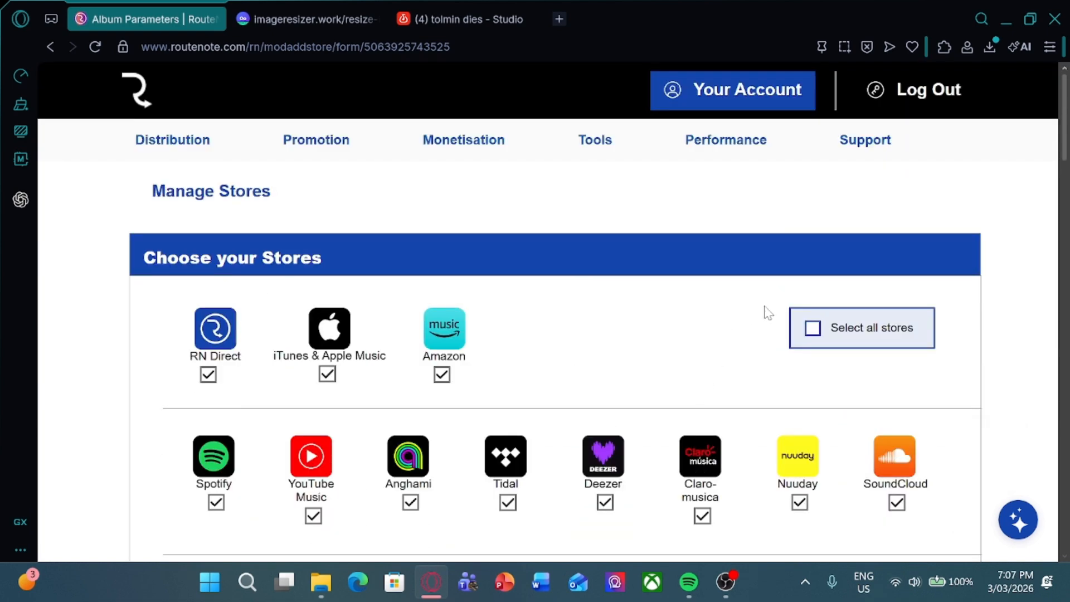
{"action": "scroll", "coordinate": [764, 311], "scroll_direction": "down", "scroll_amount": 2}
{"action": "scroll", "coordinate": [702, 280], "scroll_direction": "up", "scroll_amount": 2}
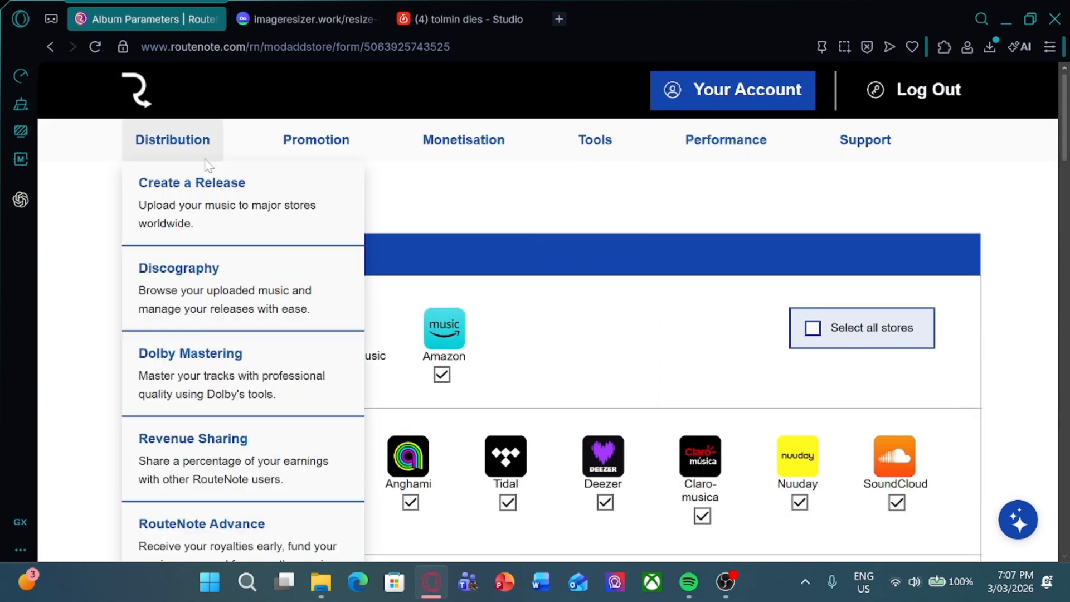
{"action": "scroll", "coordinate": [597, 315], "scroll_direction": "down", "scroll_amount": 10}
{"action": "scroll", "coordinate": [523, 325], "scroll_direction": "up", "scroll_amount": 8}
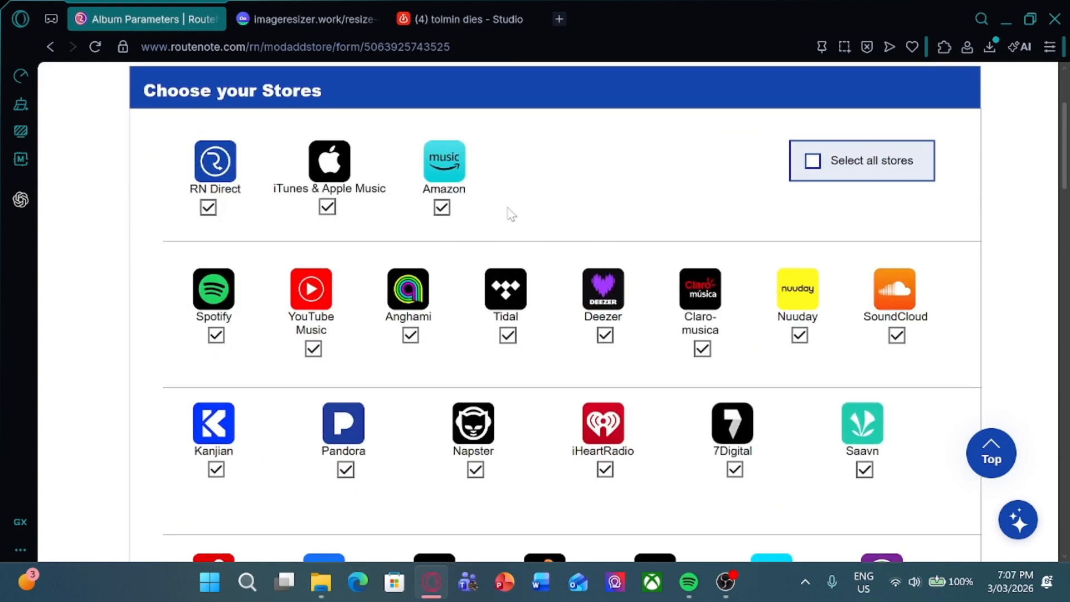
{"action": "scroll", "coordinate": [507, 215], "scroll_direction": "up", "scroll_amount": 3}
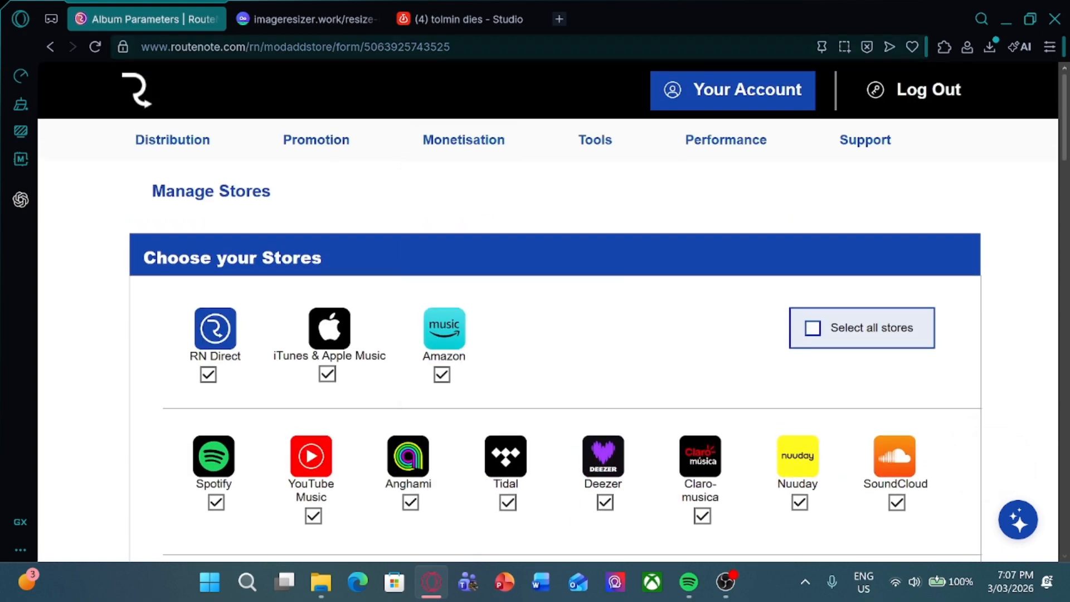
{"action": "scroll", "coordinate": [779, 254], "scroll_direction": "down", "scroll_amount": 15}
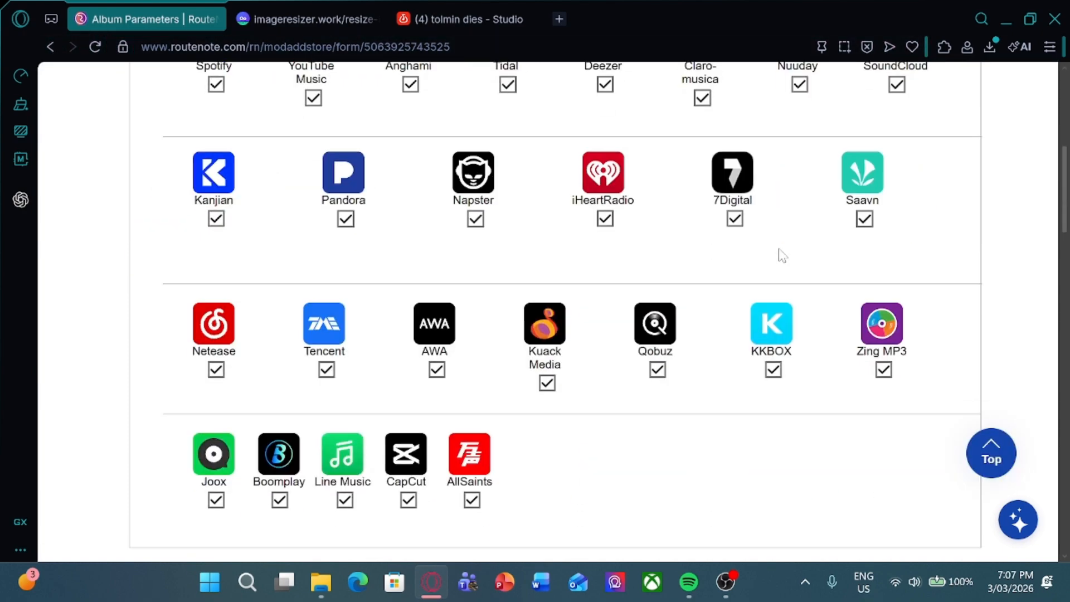
Step: Check the territory settings and save the store settings without adding any territory information
{"action": "scroll", "coordinate": [254, 418], "scroll_direction": "down", "scroll_amount": 8}
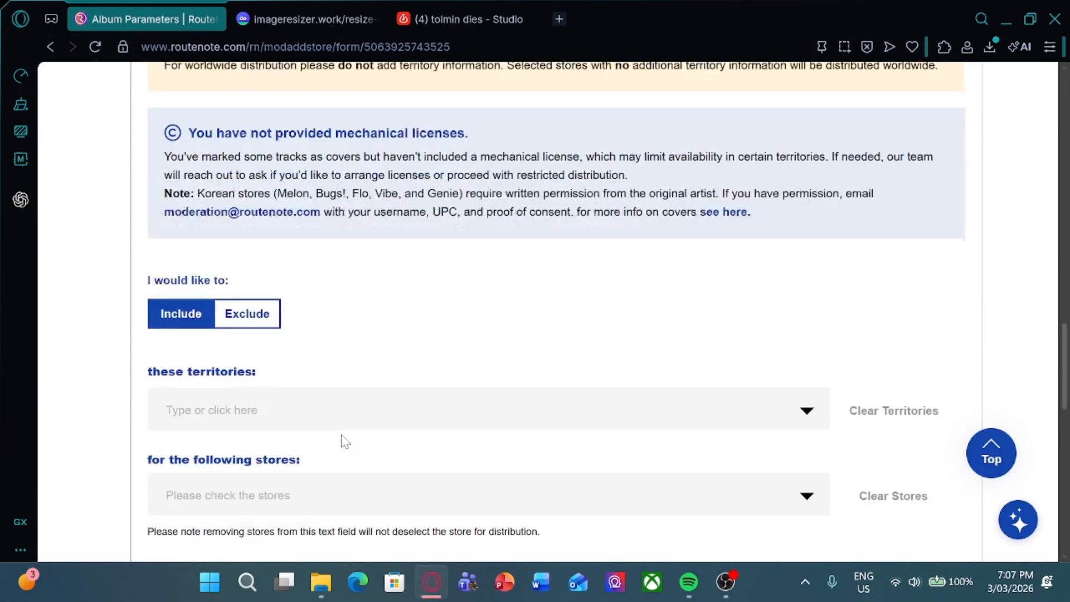
{"action": "scroll", "coordinate": [299, 358], "scroll_direction": "up", "scroll_amount": 4}
{"action": "scroll", "coordinate": [360, 395], "scroll_direction": "down", "scroll_amount": 2}
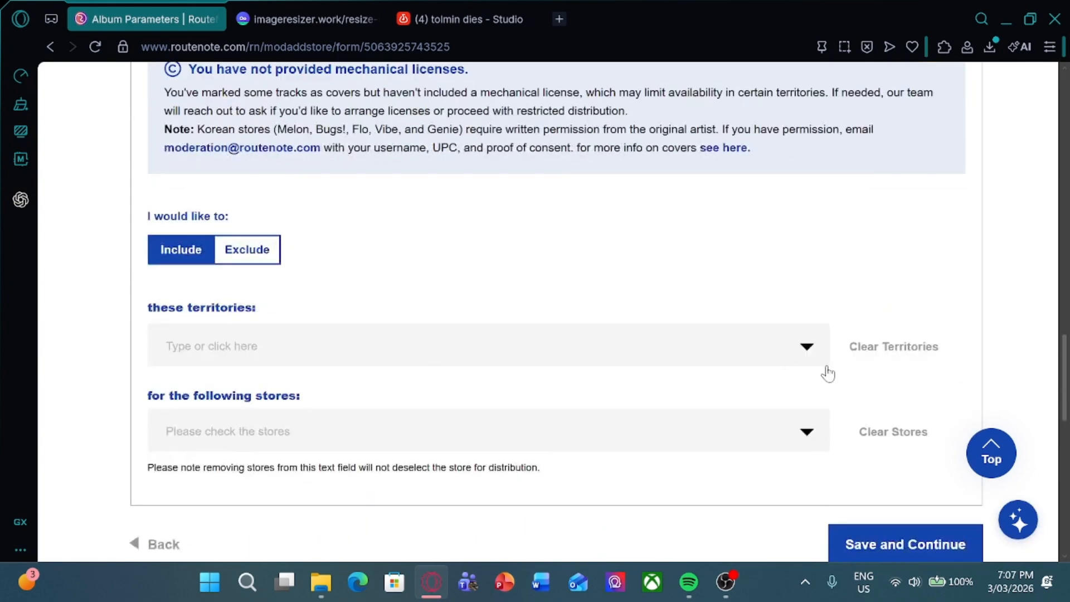
{"action": "scroll", "coordinate": [833, 370], "scroll_direction": "down", "scroll_amount": 3}
{"action": "left_click", "coordinate": [918, 391]}
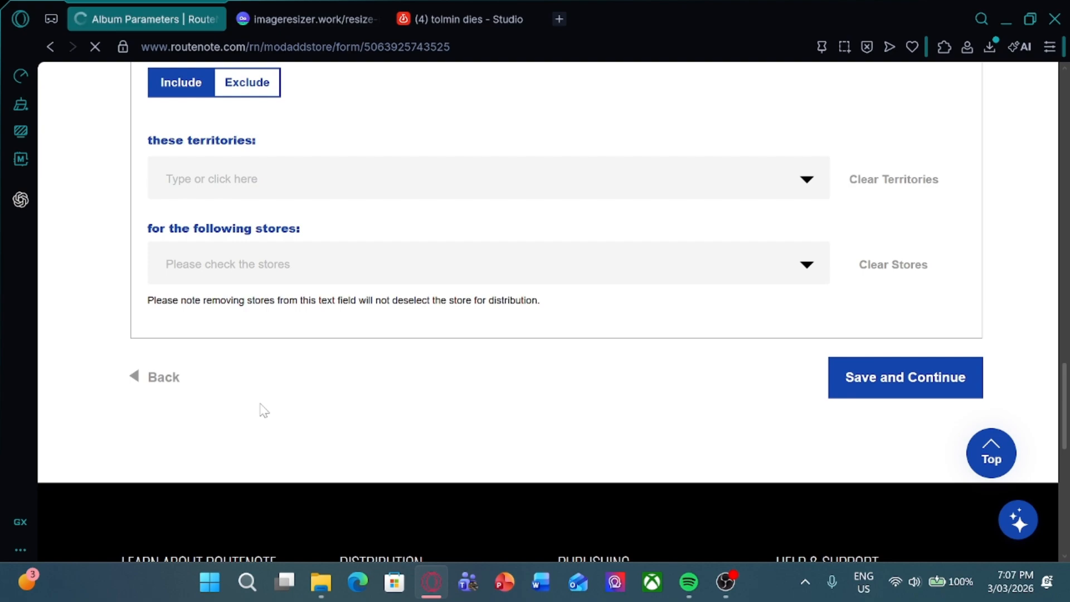
Step: Begin the release's moderation comment with "yeah man i dont know my music is all as satire as possible"
{"action": "scroll", "coordinate": [283, 401], "scroll_direction": "down", "scroll_amount": 15}
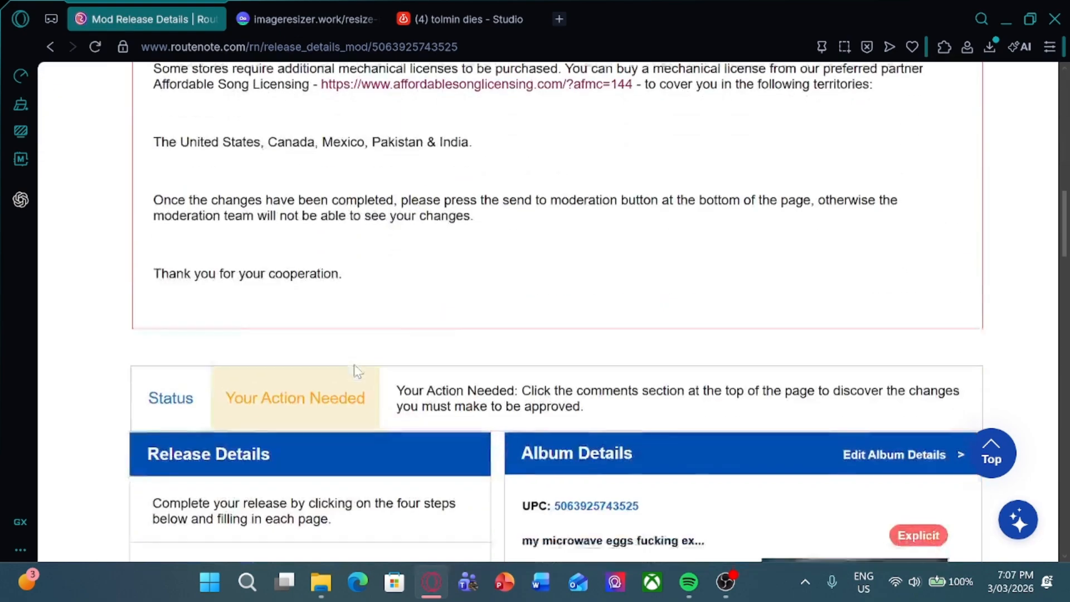
{"action": "scroll", "coordinate": [446, 245], "scroll_direction": "down", "scroll_amount": 5}
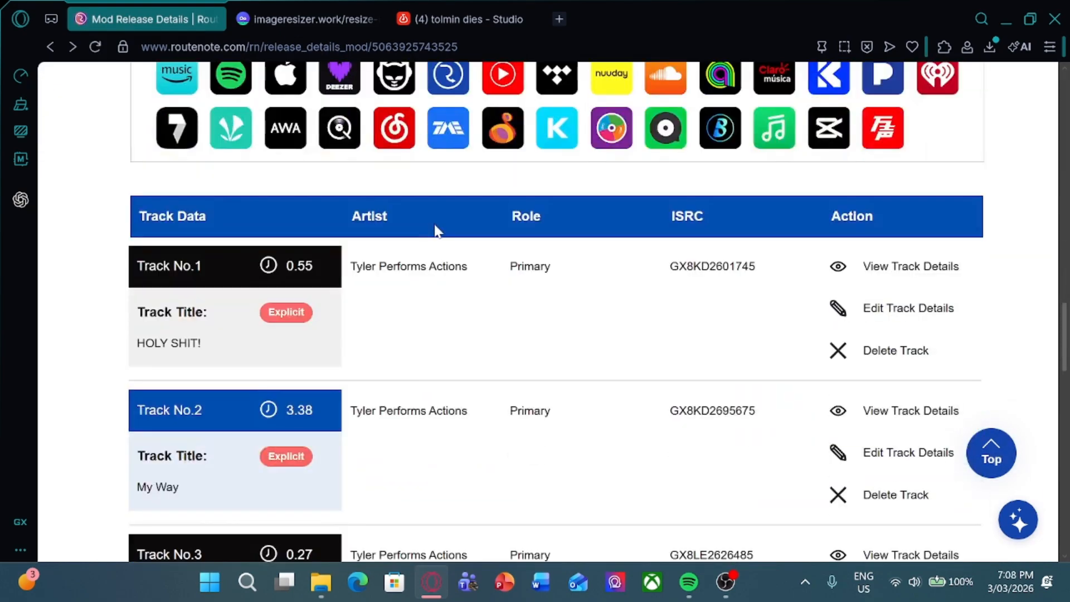
{"action": "scroll", "coordinate": [363, 275], "scroll_direction": "down", "scroll_amount": 6}
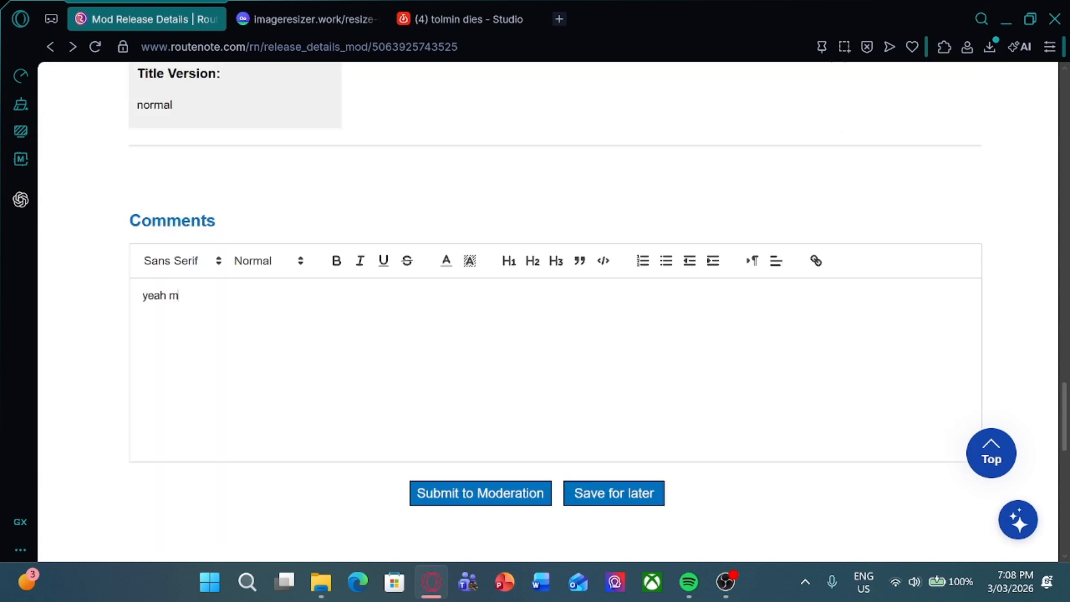
{"action": "type", "text": "an"}
{"action": "type", "text": " i dont "}
{"action": "type", "text": "know "}
{"action": "type", "text": "th"}
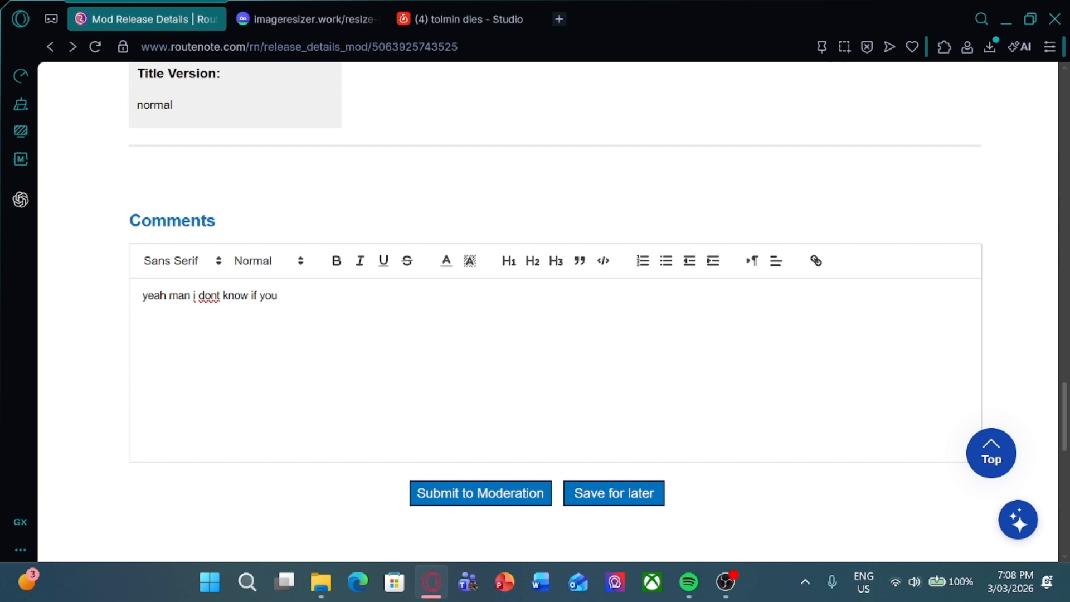
{"action": "key", "text": "BackSpace"}
{"action": "key", "text": "BackSpace"}
{"action": "key", "text": "BackSpace"}
{"action": "type", "text": "my music is all as satire"}
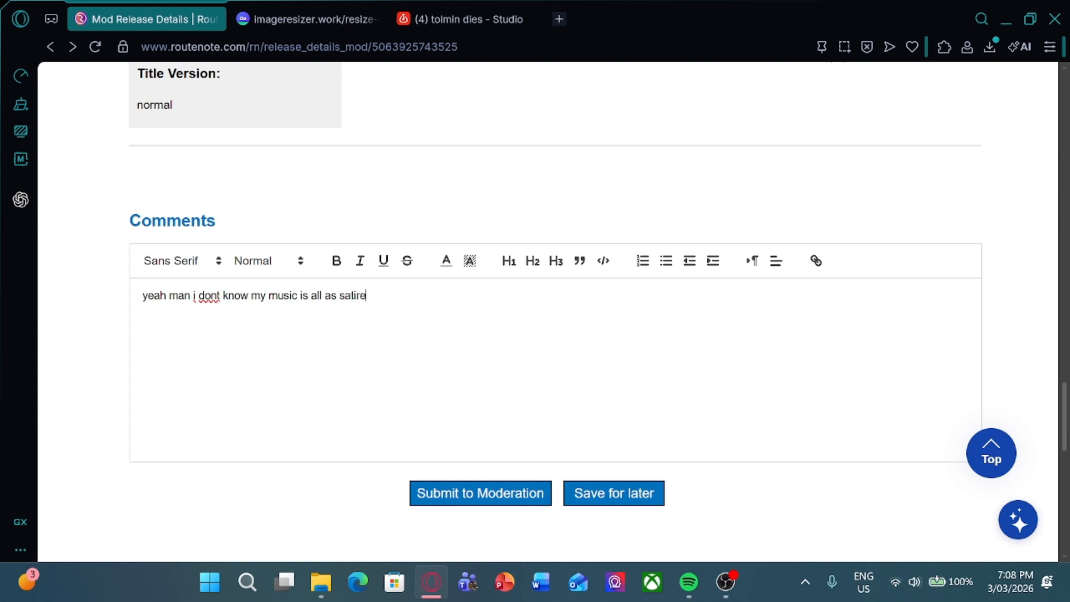
{"action": "type", "text": " as possib"}
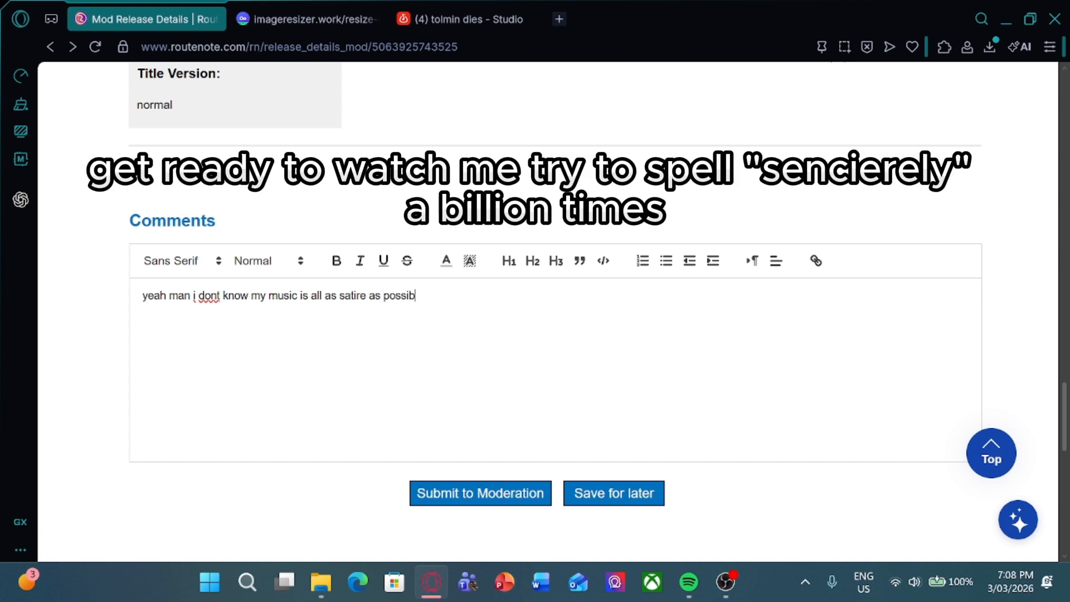
Step: Continue the comment with "i sincerely appologize for", correcting the spelling of "sincerely"
{"action": "type", "text": "le i sincerly"}
{"action": "key", "text": "BackSpace"}
{"action": "key", "text": "BackSpace"}
{"action": "key", "text": "BackSpace"}
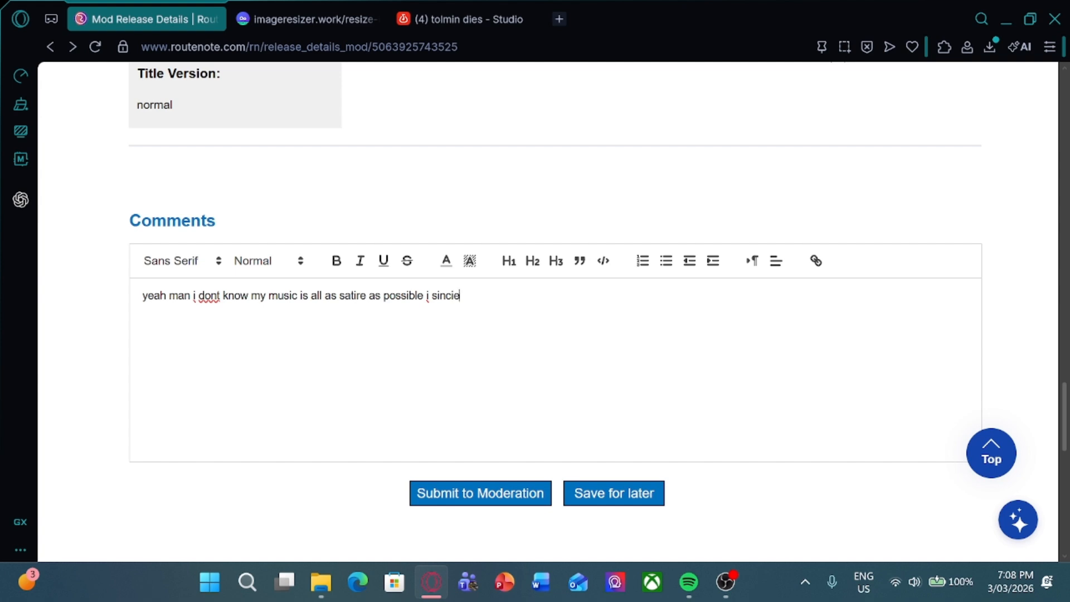
{"action": "key", "text": "BackSpace"}
{"action": "key", "text": "BackSpace"}
{"action": "key", "text": "BackSpace"}
{"action": "type", "text": "d"}
{"action": "key", "text": "BackSpace"}
{"action": "type", "text": "c"}
{"action": "type", "text": "rely"}
{"action": "key", "text": "BackSpace"}
{"action": "key", "text": "BackSpace"}
{"action": "key", "text": "BackSpace"}
{"action": "key", "text": "BackSpace"}
{"action": "key", "text": "BackSpace"}
{"action": "key", "text": "BackSpace"}
{"action": "type", "text": "rly"}
{"action": "key", "text": "BackSpace"}
{"action": "type", "text": "ey"}
{"action": "key", "text": "BackSpace"}
{"action": "key", "text": "BackSpace"}
{"action": "key", "text": "BackSpace"}
{"action": "key", "text": "BackSpace"}
{"action": "type", "text": "ely appologize for "}
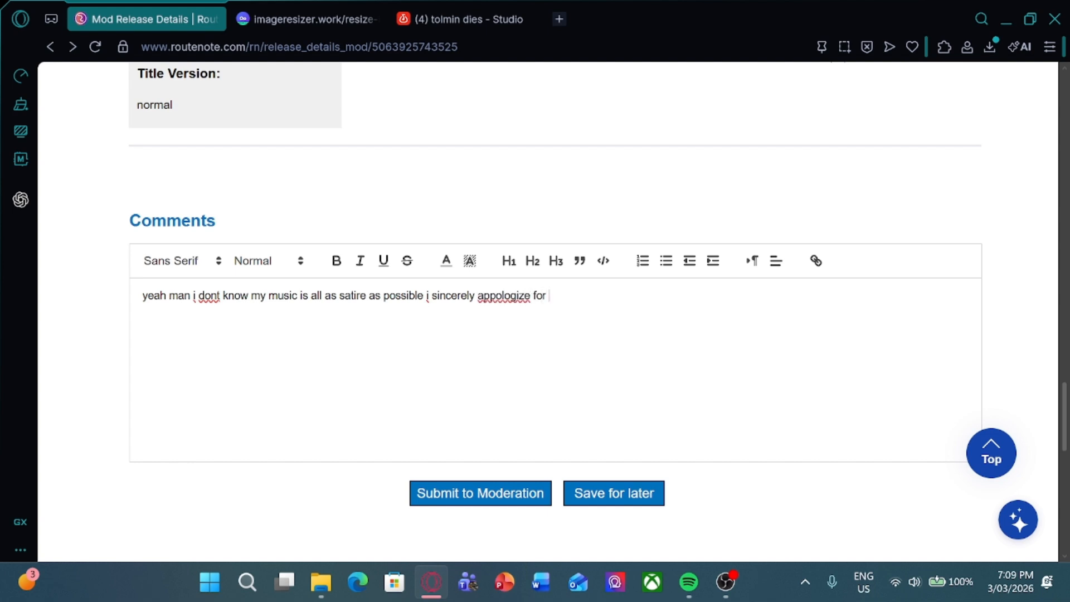
Step: Finish the comment so it ends "apologise for making you listen to my music" and submit the release to moderation
{"action": "type", "text": "making yo"}
{"action": "key", "text": "BackSpace"}
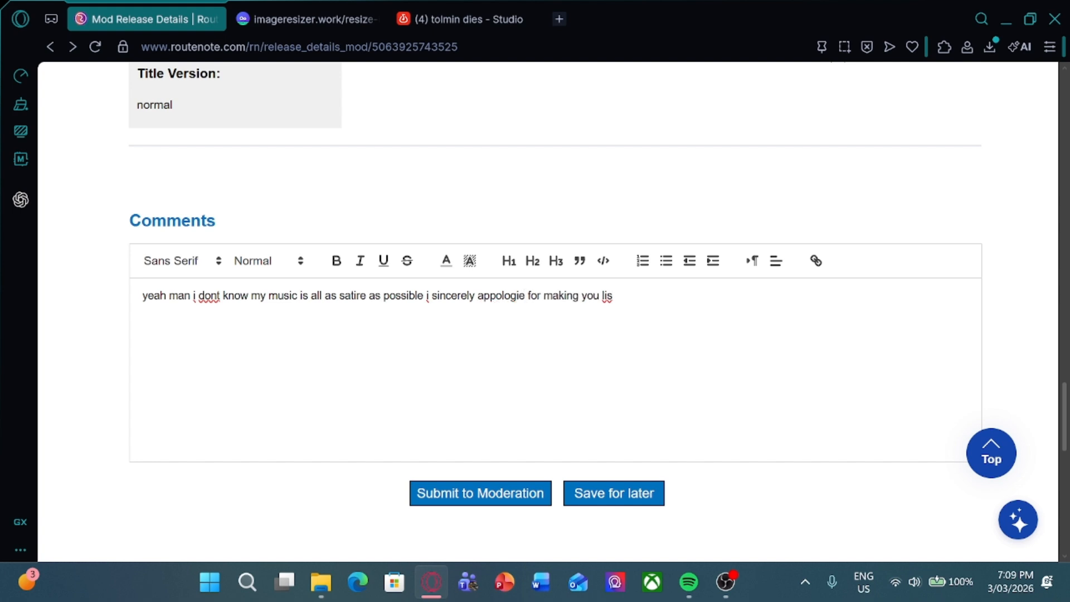
{"action": "type", "text": "s"}
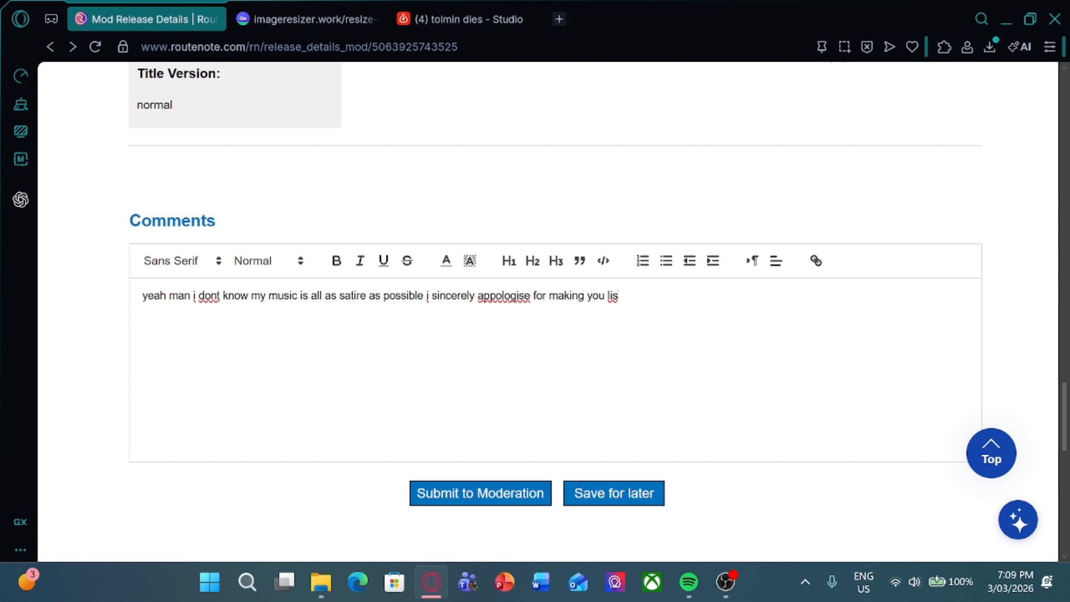
{"action": "key", "text": "BackSpace"}
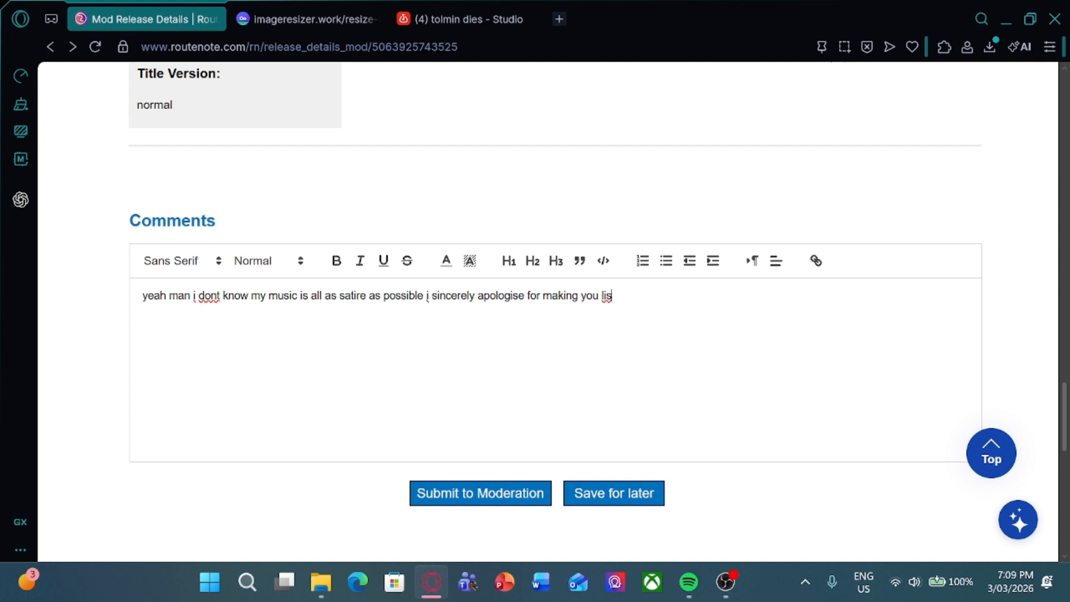
{"action": "type", "text": "en to my music"}
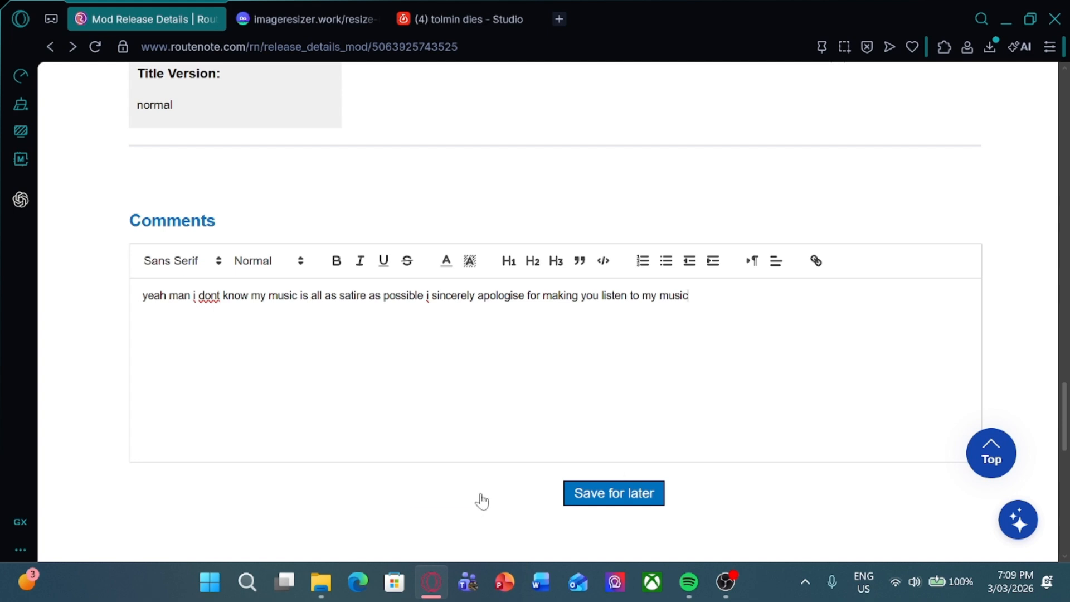
{"action": "left_click", "coordinate": [479, 498]}
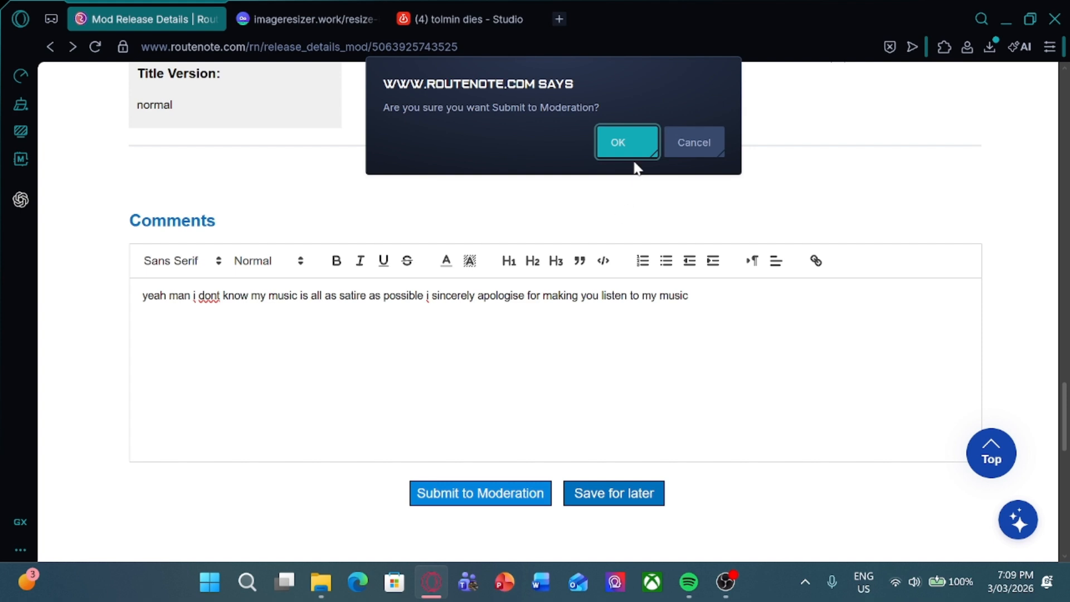
{"action": "left_click", "coordinate": [636, 154]}
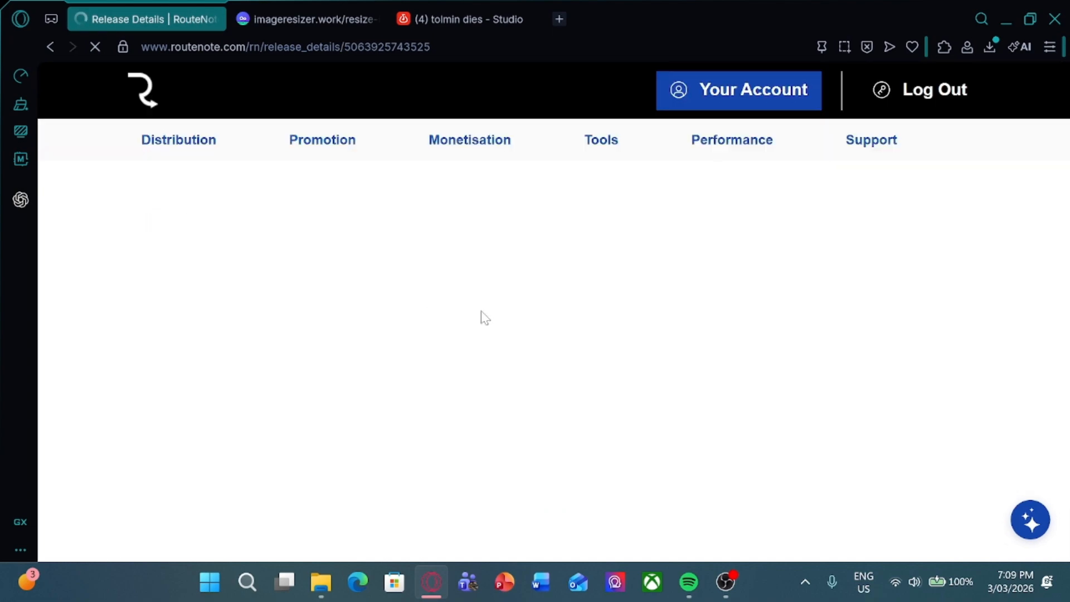
Step: Review the submitted release's status, completed sections, album details, selected stores and track list
{"action": "scroll", "coordinate": [521, 303], "scroll_direction": "down", "scroll_amount": 4}
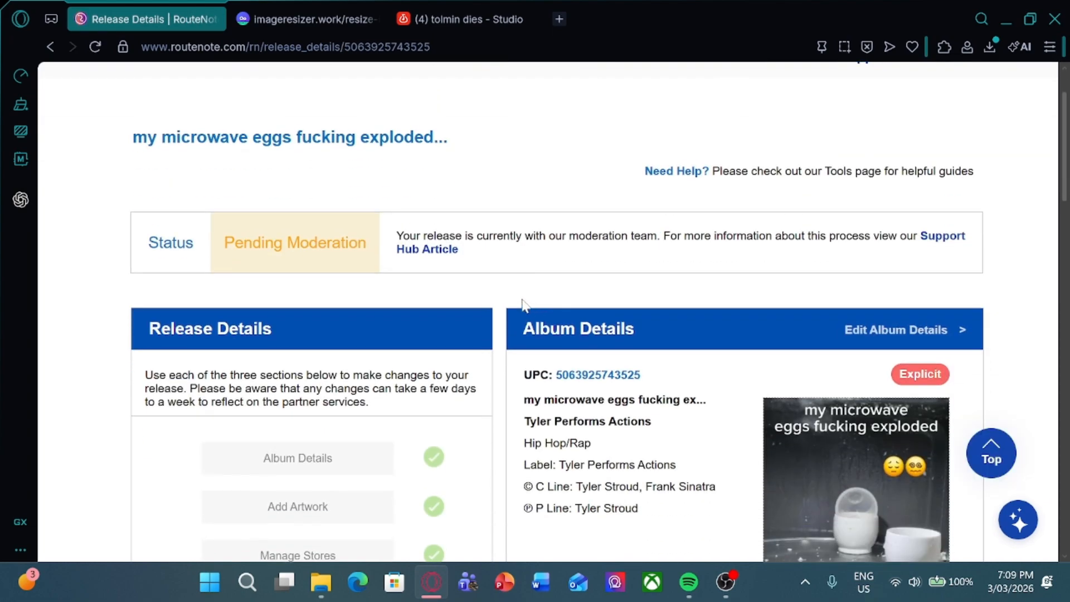
{"action": "scroll", "coordinate": [485, 291], "scroll_direction": "down", "scroll_amount": 3}
{"action": "scroll", "coordinate": [485, 291], "scroll_direction": "up", "scroll_amount": 3}
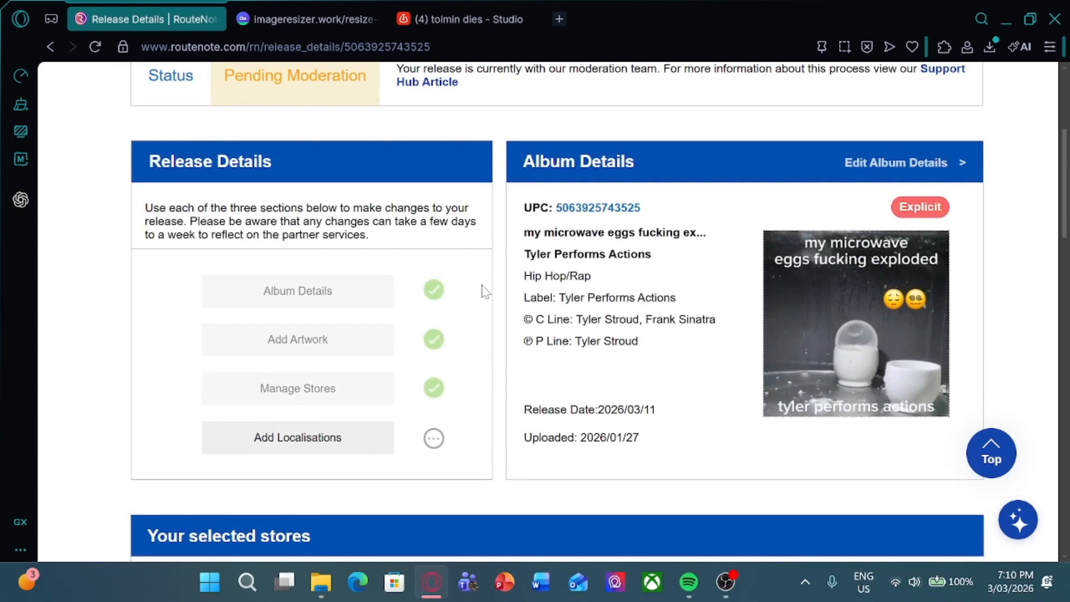
{"action": "scroll", "coordinate": [485, 293], "scroll_direction": "down", "scroll_amount": 15}
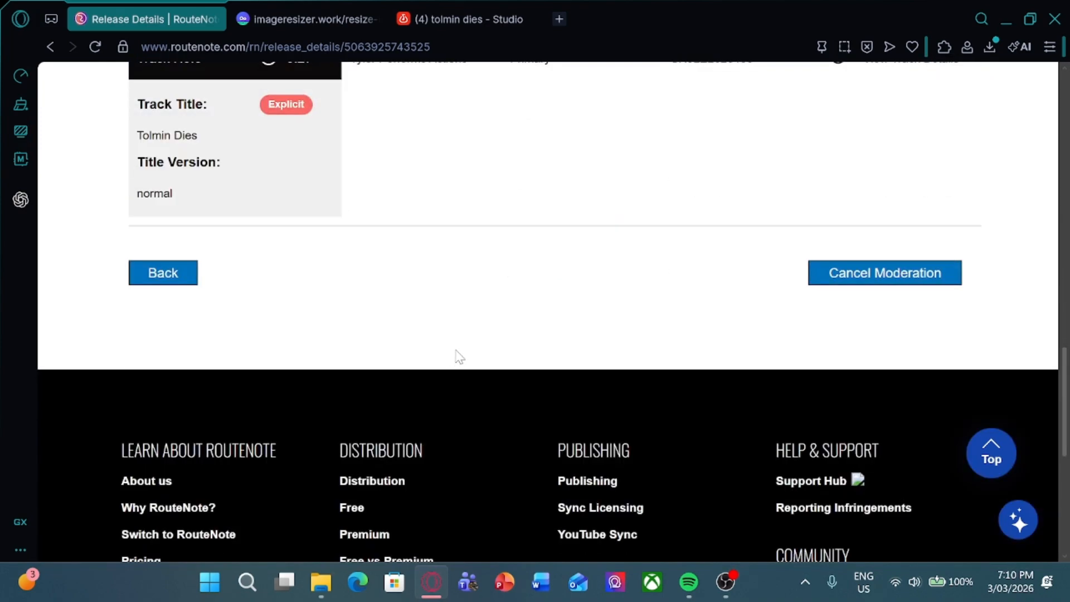
{"action": "scroll", "coordinate": [548, 354], "scroll_direction": "up", "scroll_amount": 7}
{"action": "scroll", "coordinate": [529, 355], "scroll_direction": "up", "scroll_amount": 7}
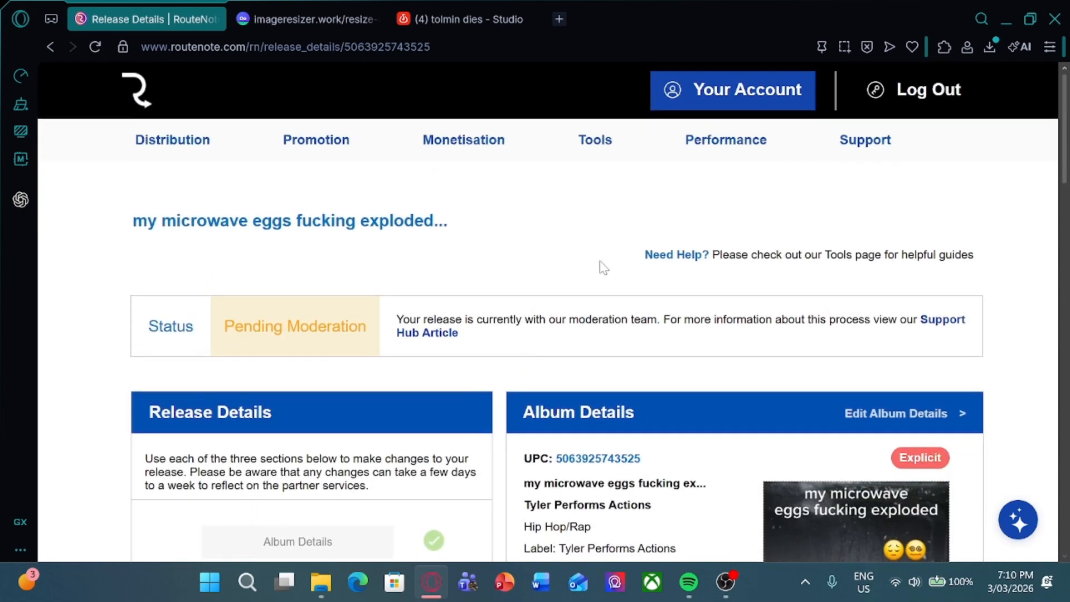
{"action": "scroll", "coordinate": [604, 268], "scroll_direction": "down", "scroll_amount": 5}
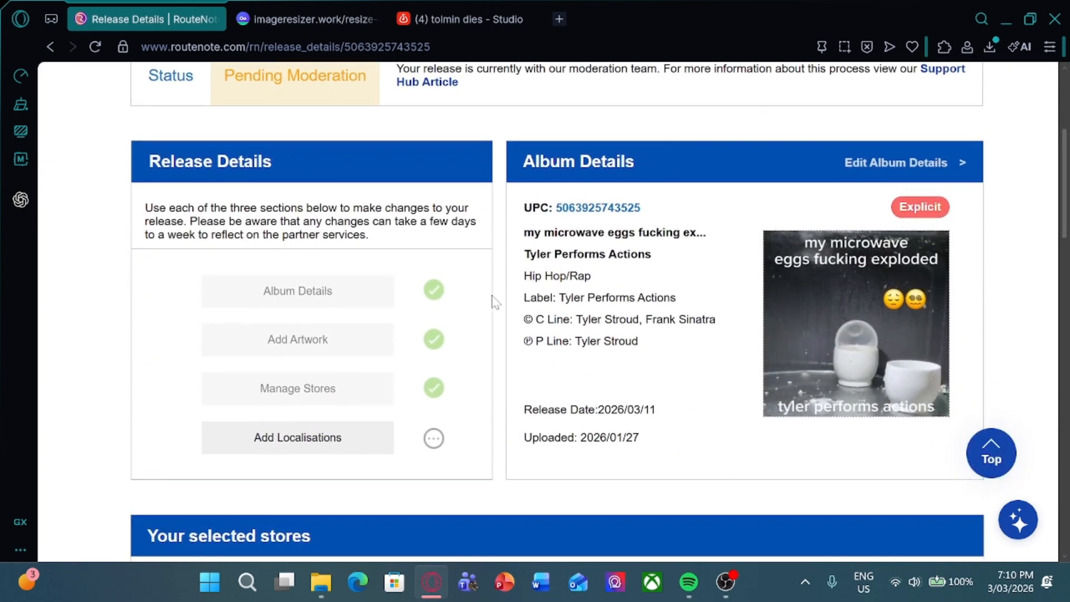
{"action": "scroll", "coordinate": [667, 274], "scroll_direction": "up", "scroll_amount": 5}
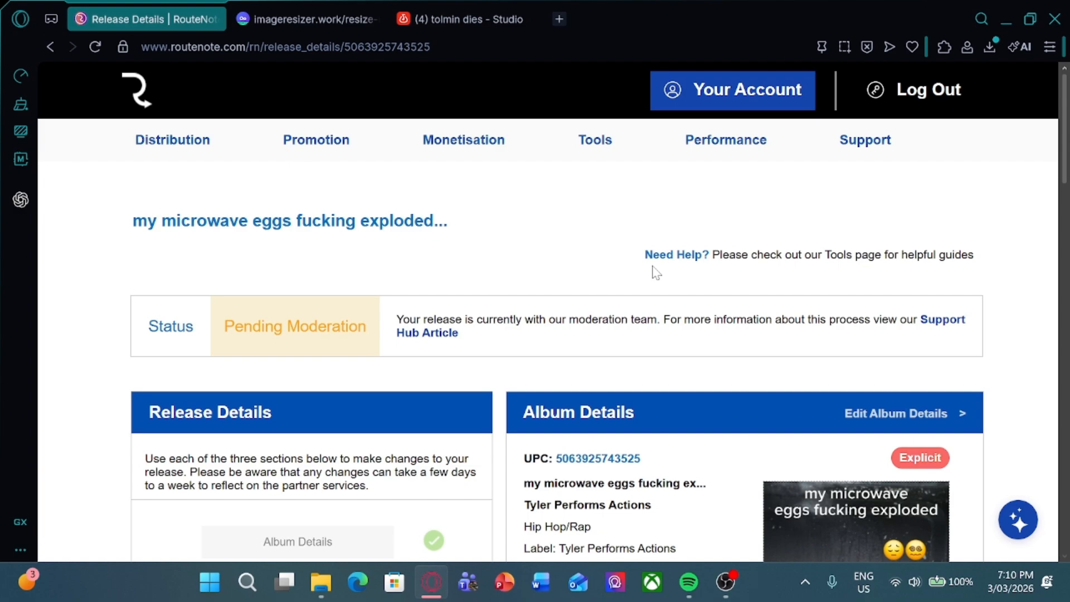
{"action": "scroll", "coordinate": [537, 246], "scroll_direction": "down", "scroll_amount": 8}
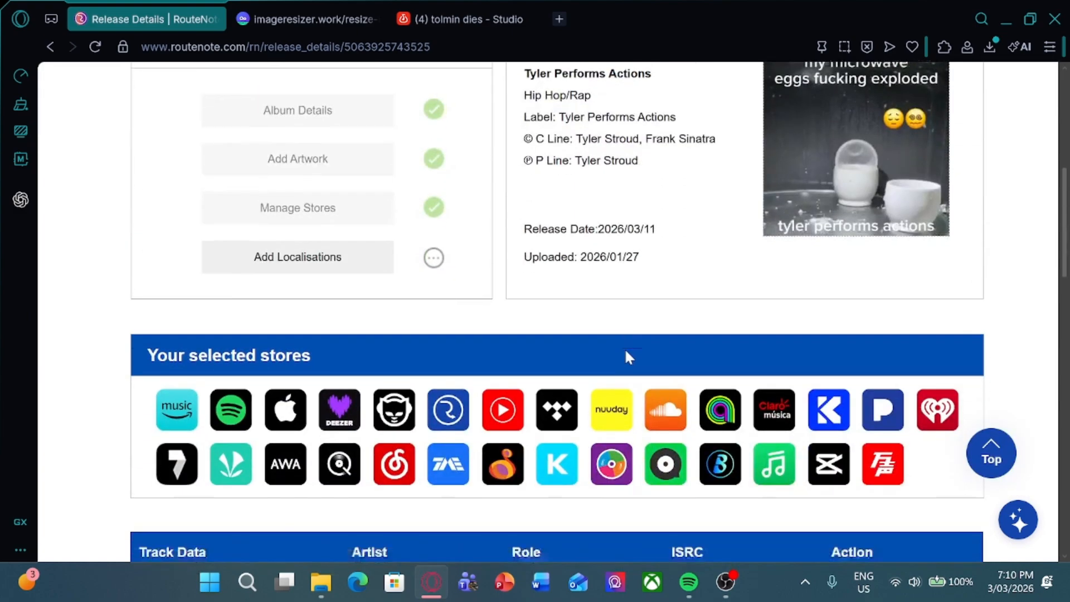
{"action": "scroll", "coordinate": [626, 352], "scroll_direction": "down", "scroll_amount": 2}
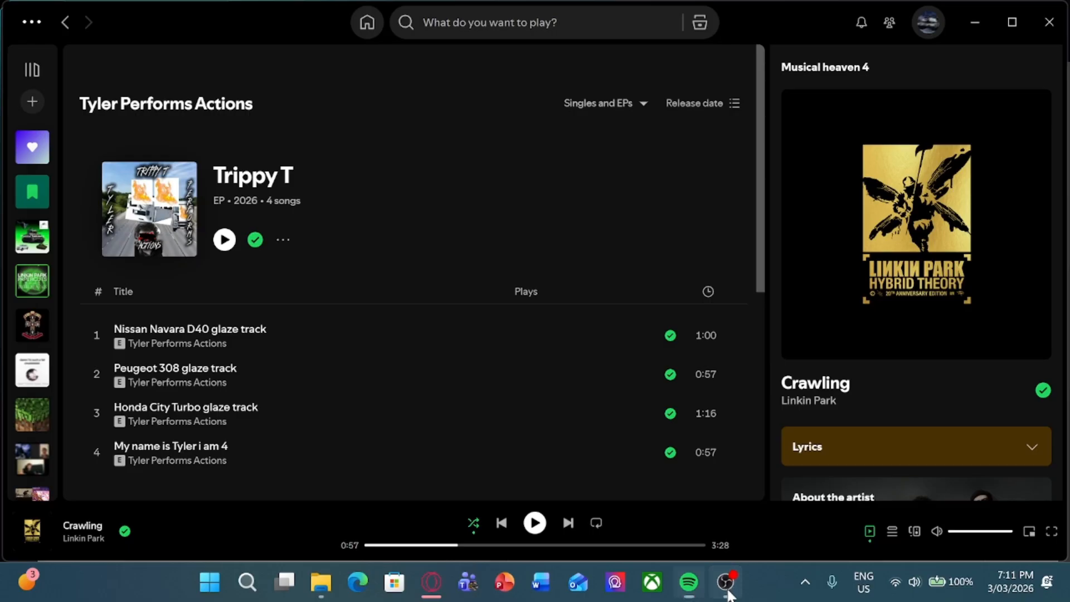
{"action": "left_click", "coordinate": [727, 589]}
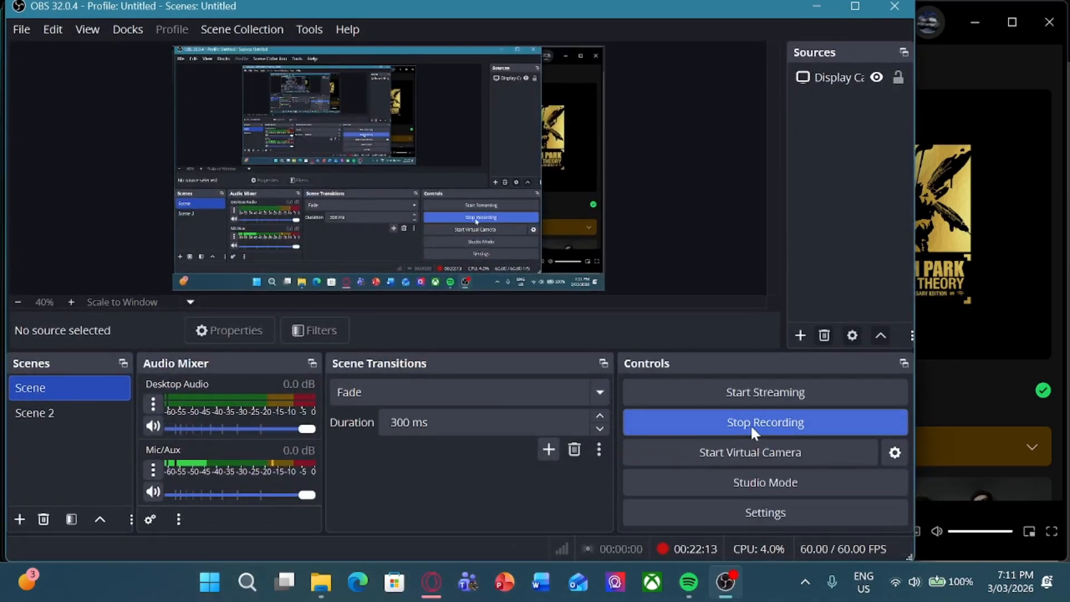